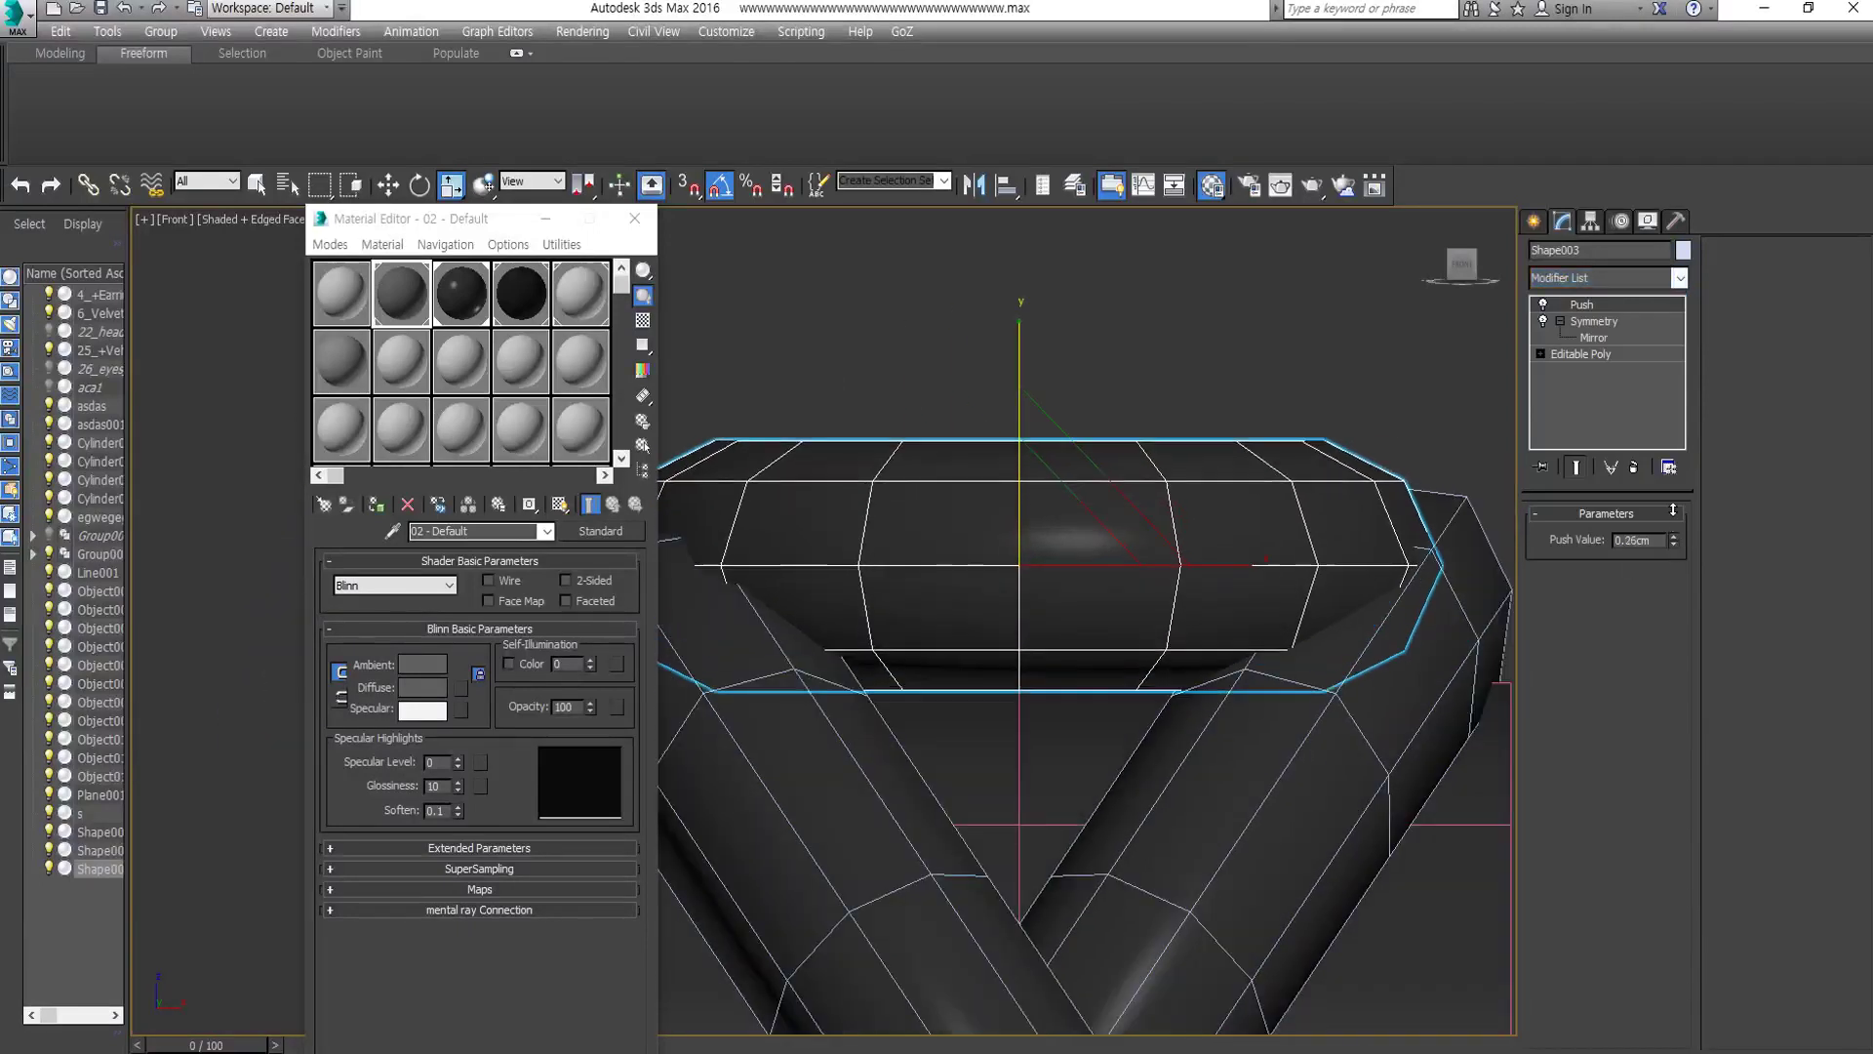
Inspect the slimmed 0.19cm-Push ring's vertices, then select the other ring piece, Cylinder006.
key("w")
scroll(1219, 647, "down", 3)
mouse_move(1073, 585)
middle_mouse_down("alt")
mouse_move(1218, 648)
mouse_move(1054, 697)
middle_mouse_up("alt")
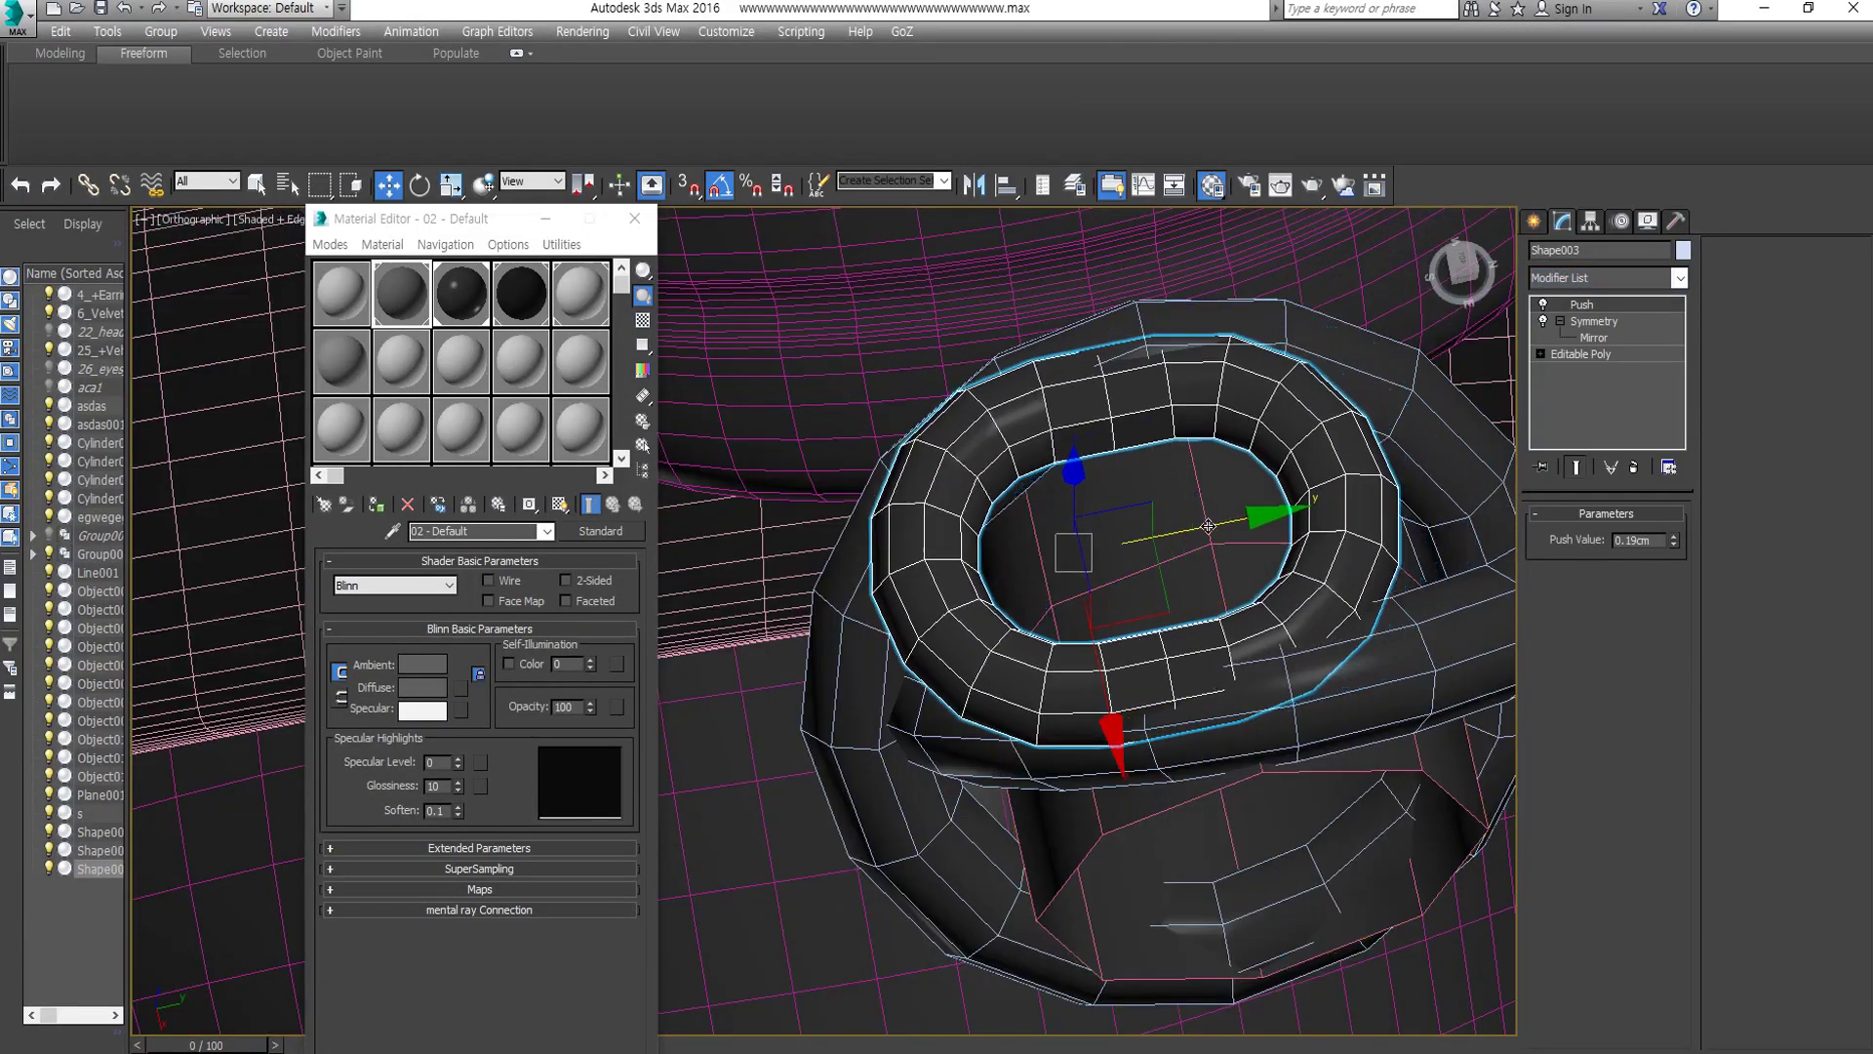
key("1")
middle_click_drag(1171, 586, 1126, 541, "alt")
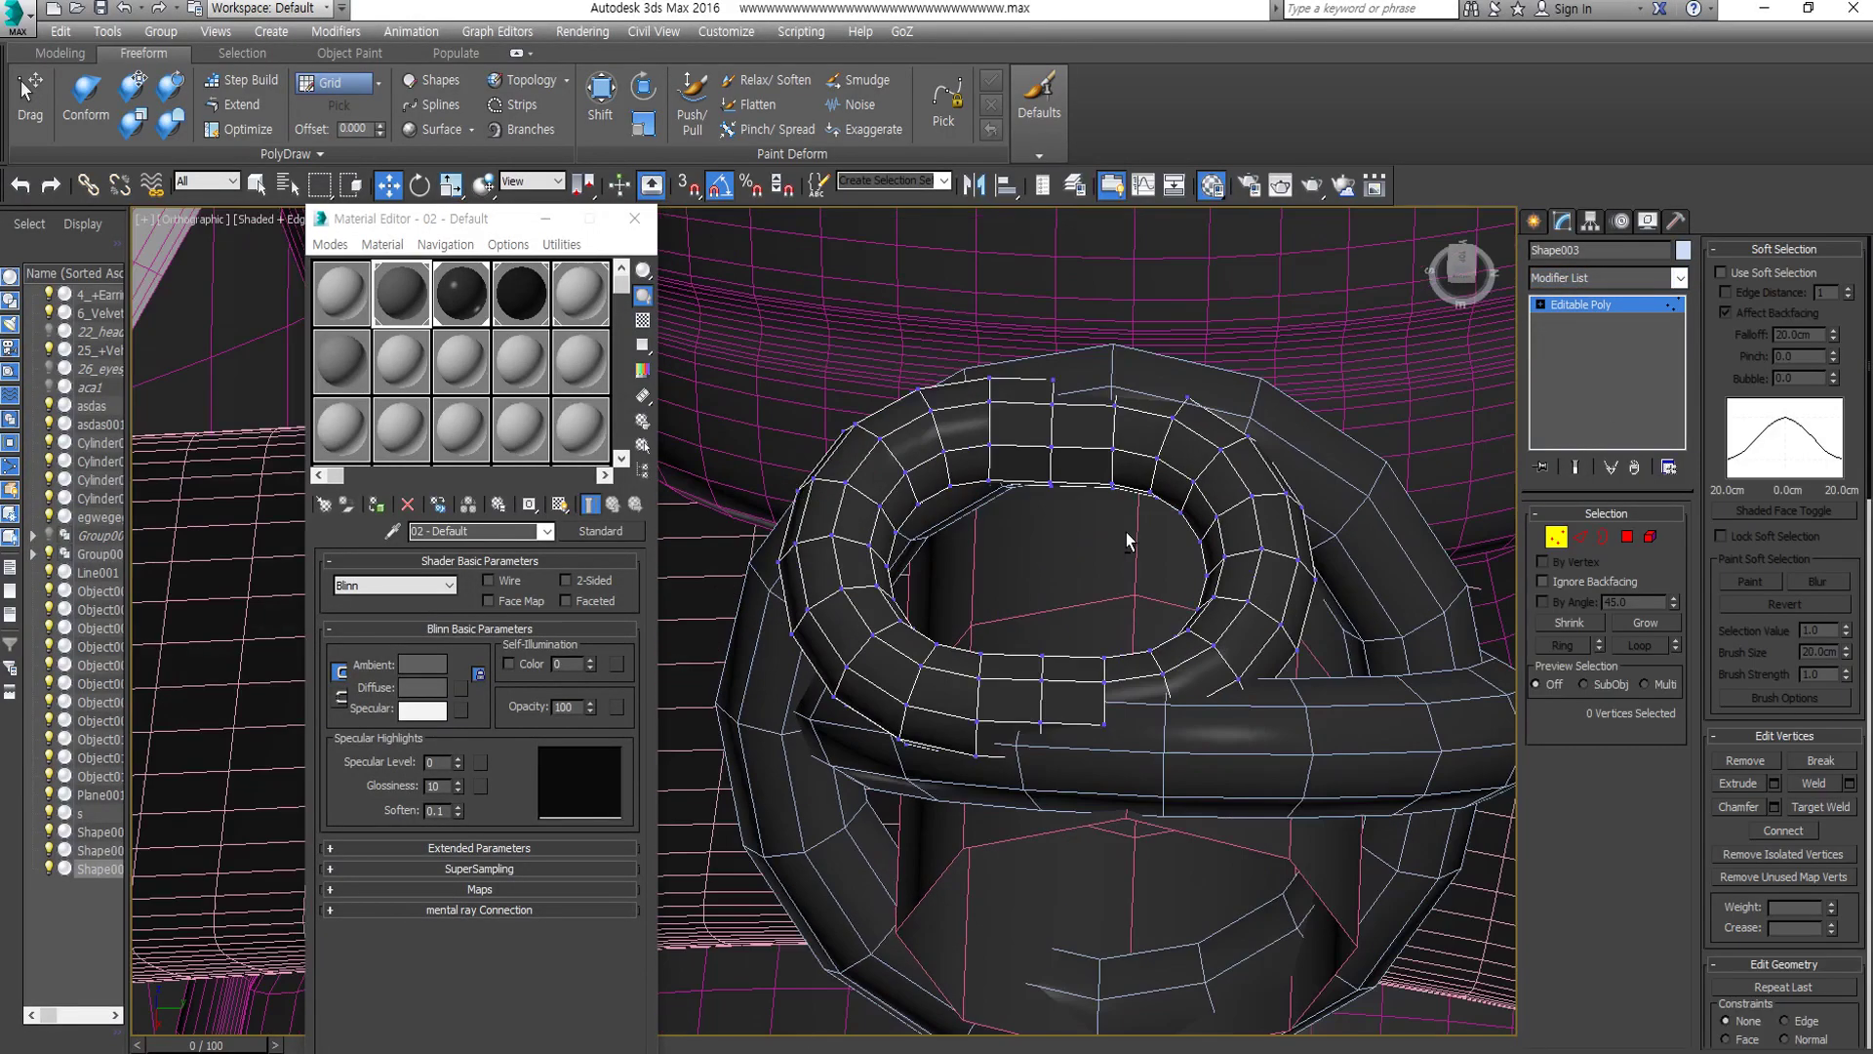
middle_click_drag(1403, 583, 1096, 470, "alt")
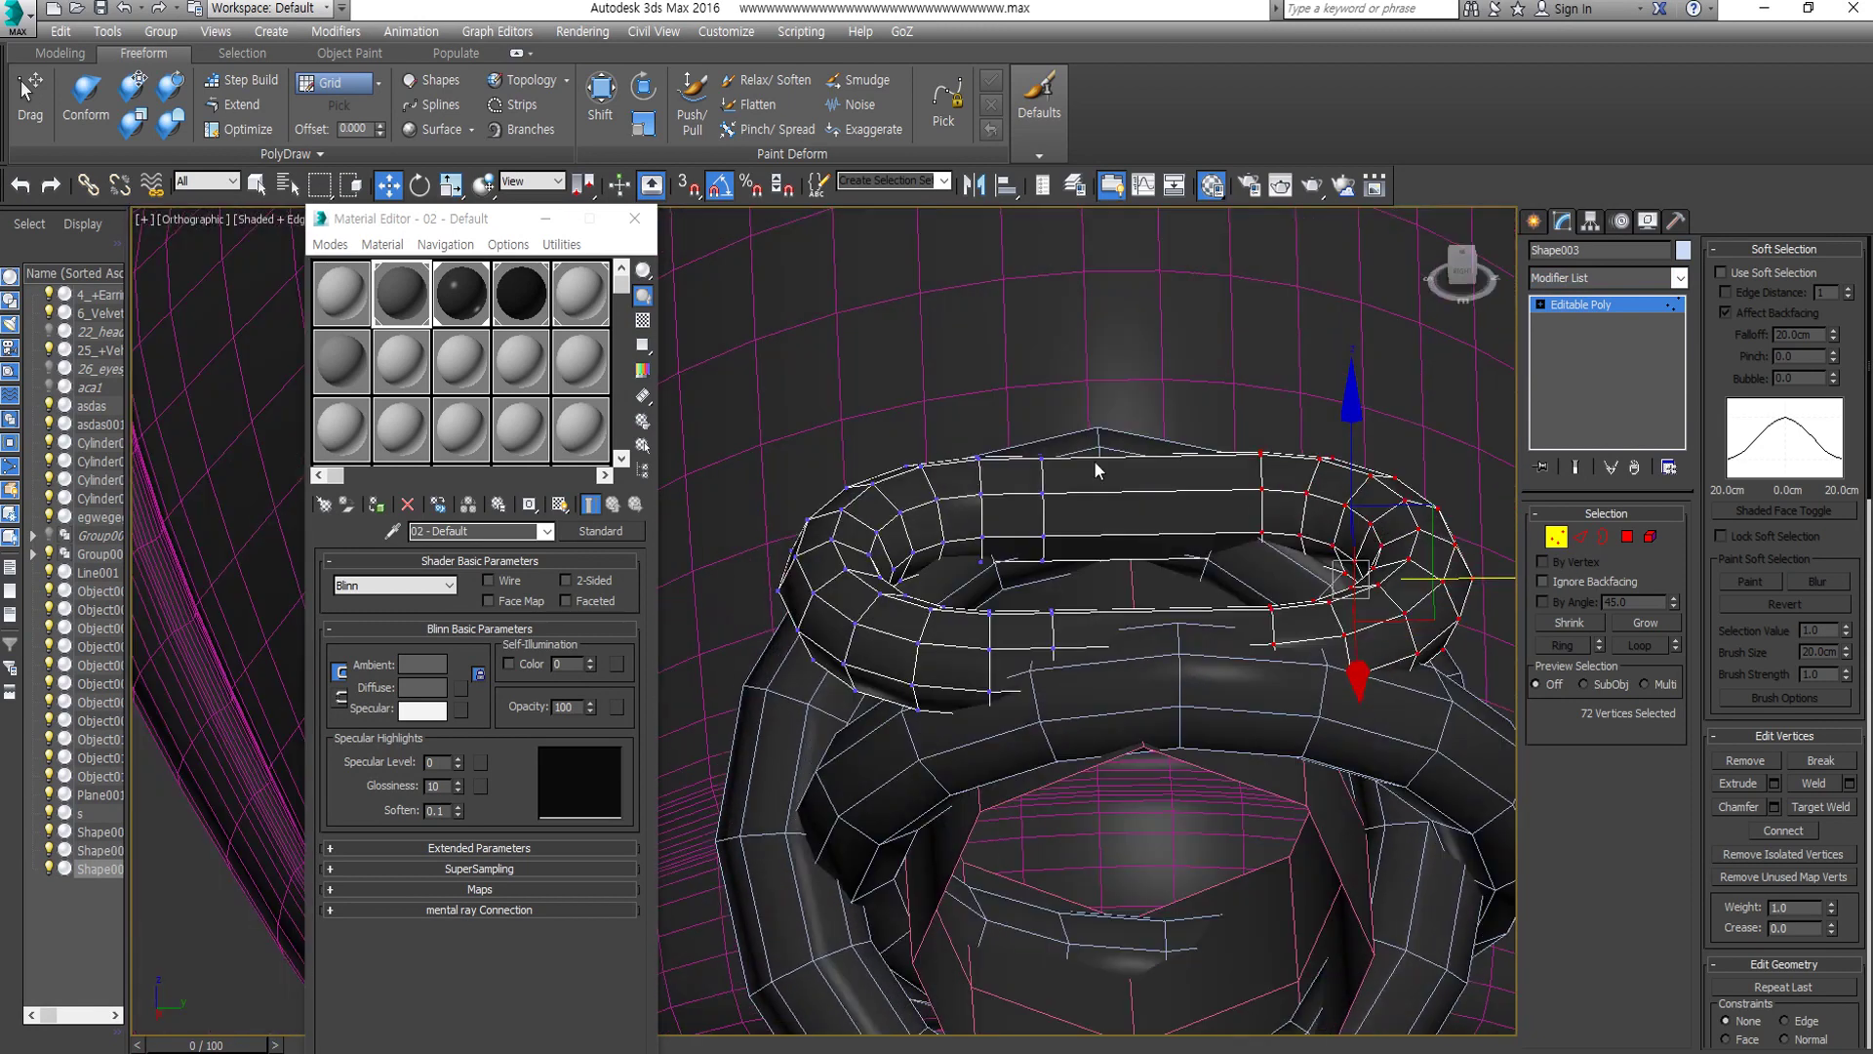
left_click(1557, 537)
middle_click_drag(1219, 586, 1393, 524, "alt")
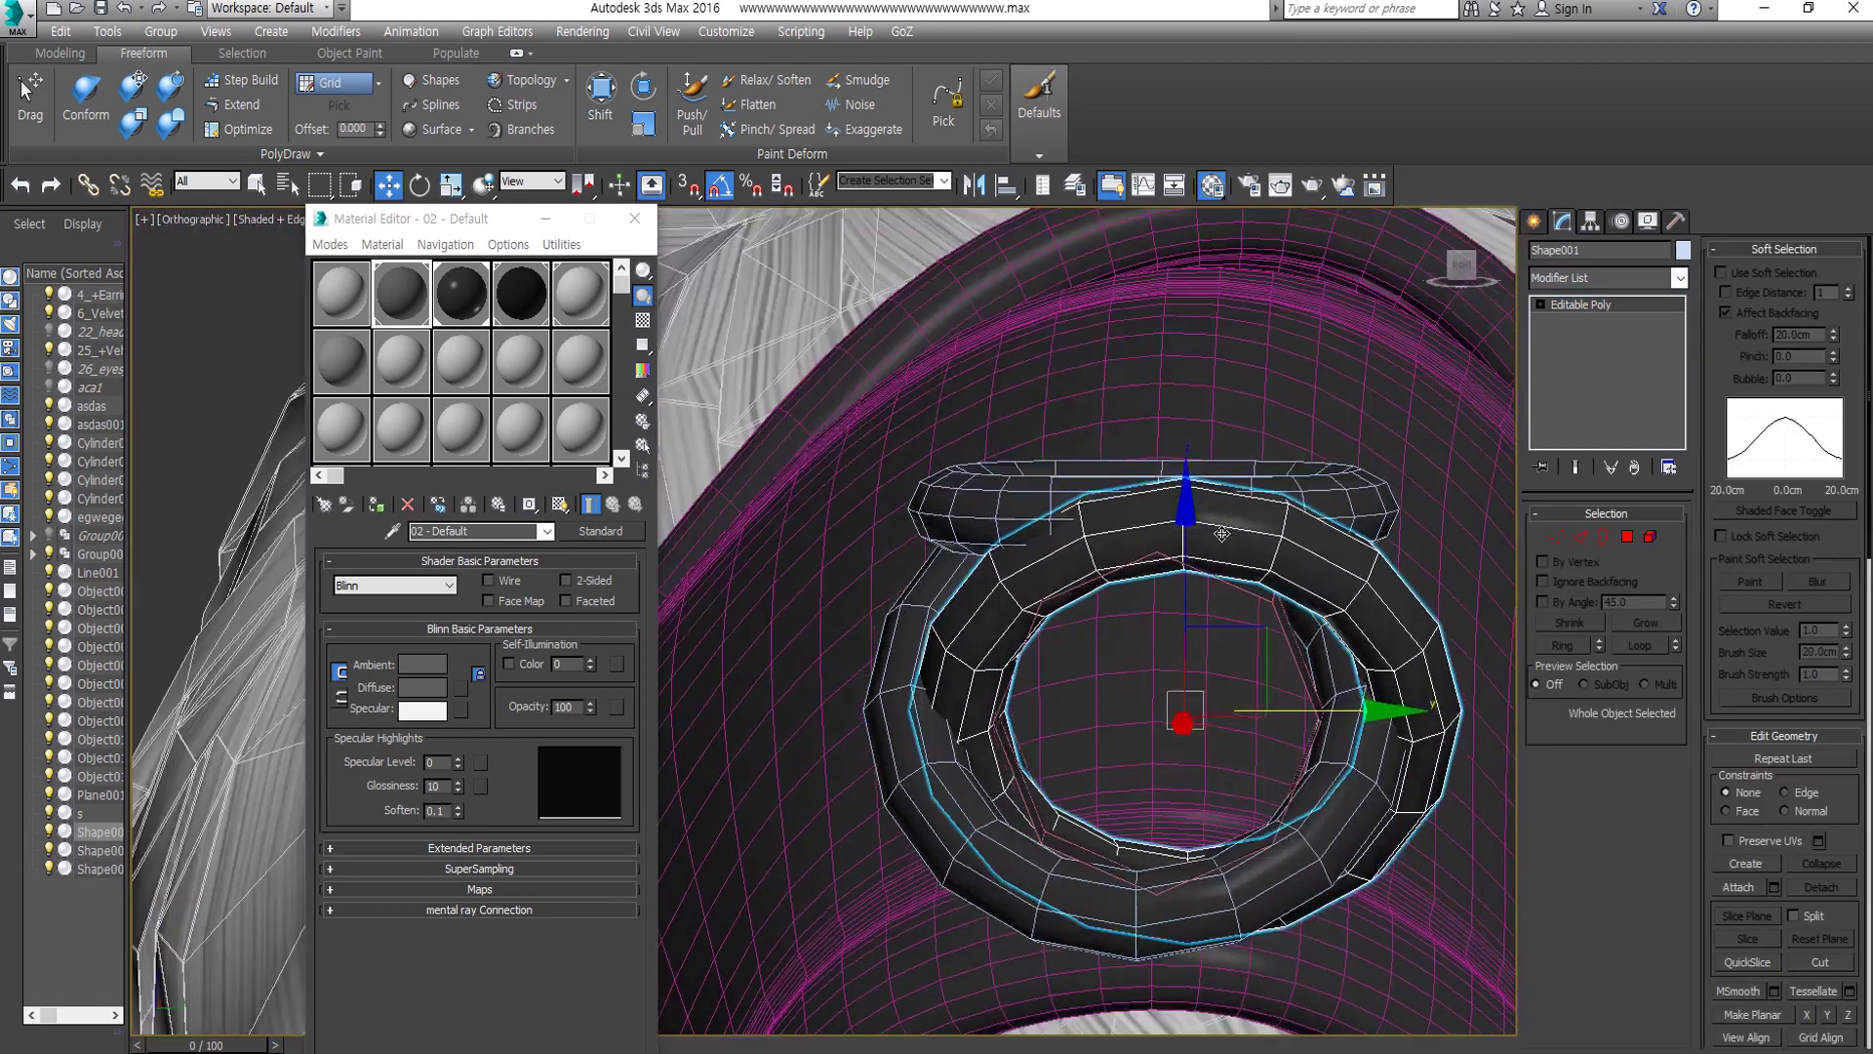
Convert Cylinder006 to Editable Poly and add a TurboSmooth modifier.
key("f")
left_click(1180, 507)
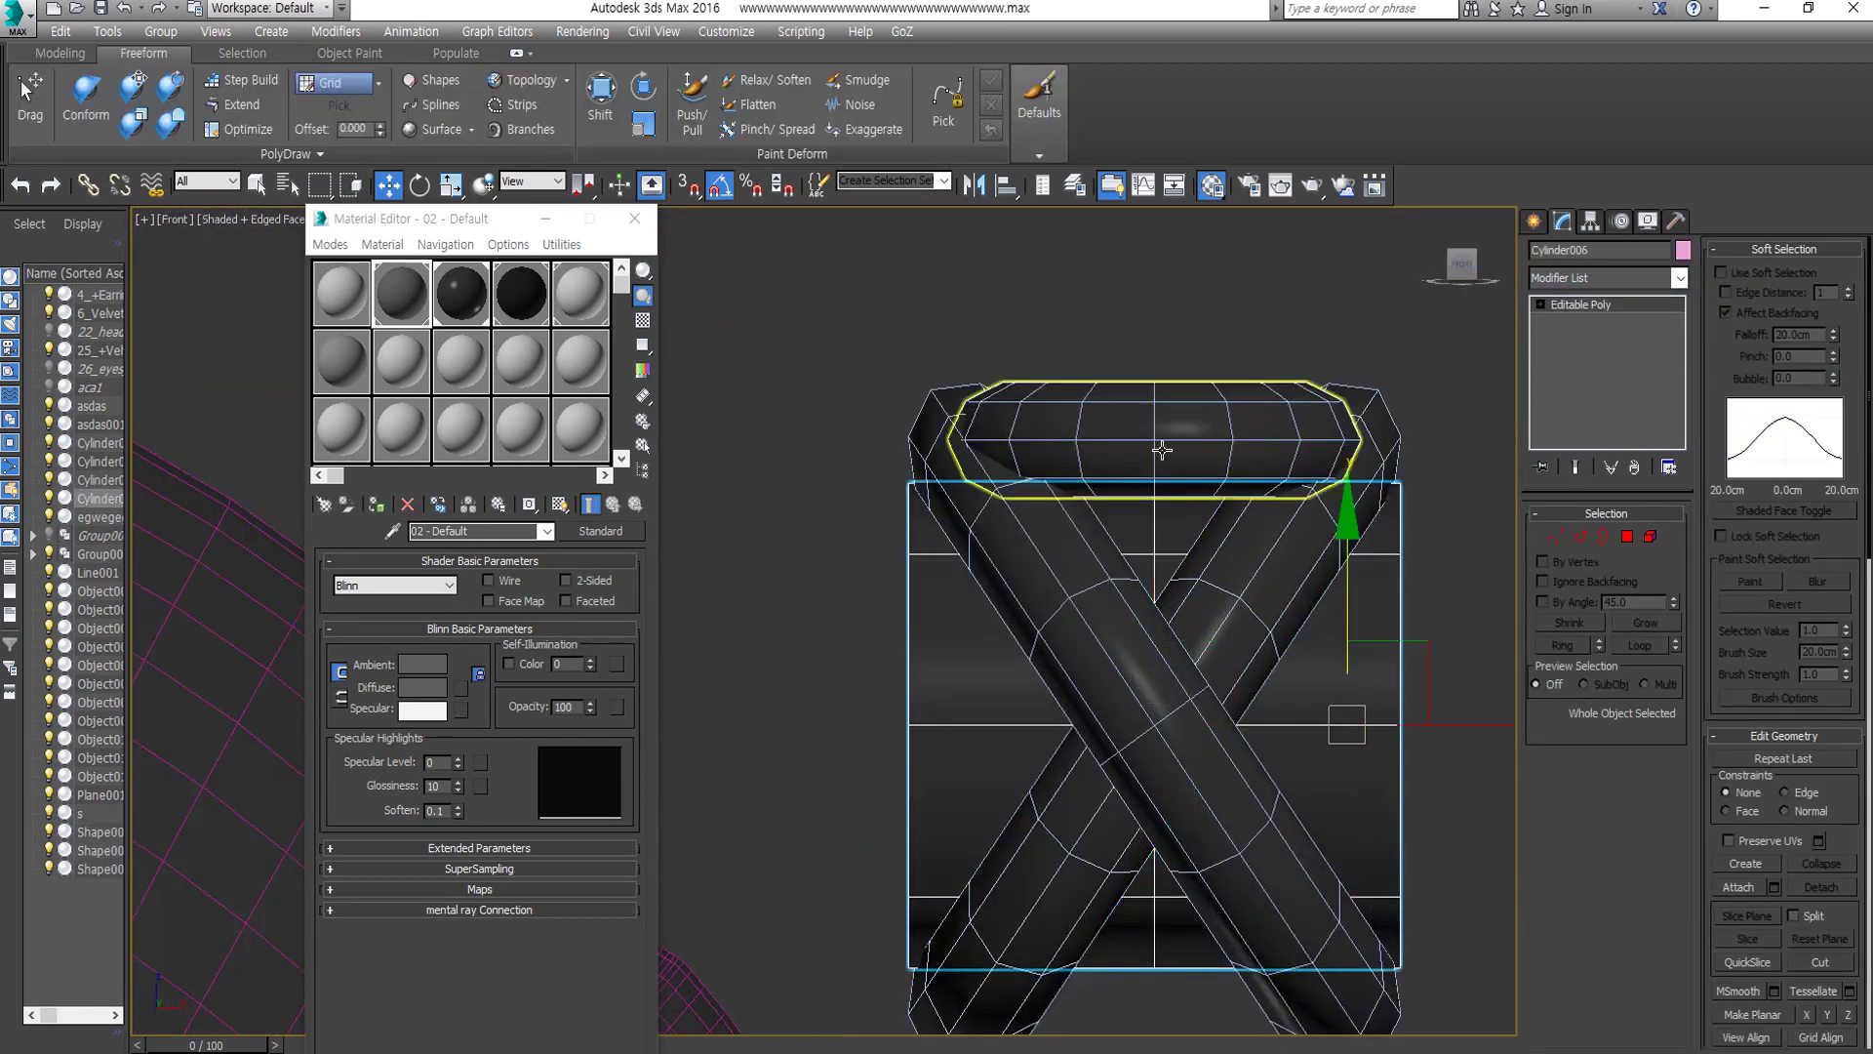
scroll(836, 397, "down", 2)
right_click(1137, 575)
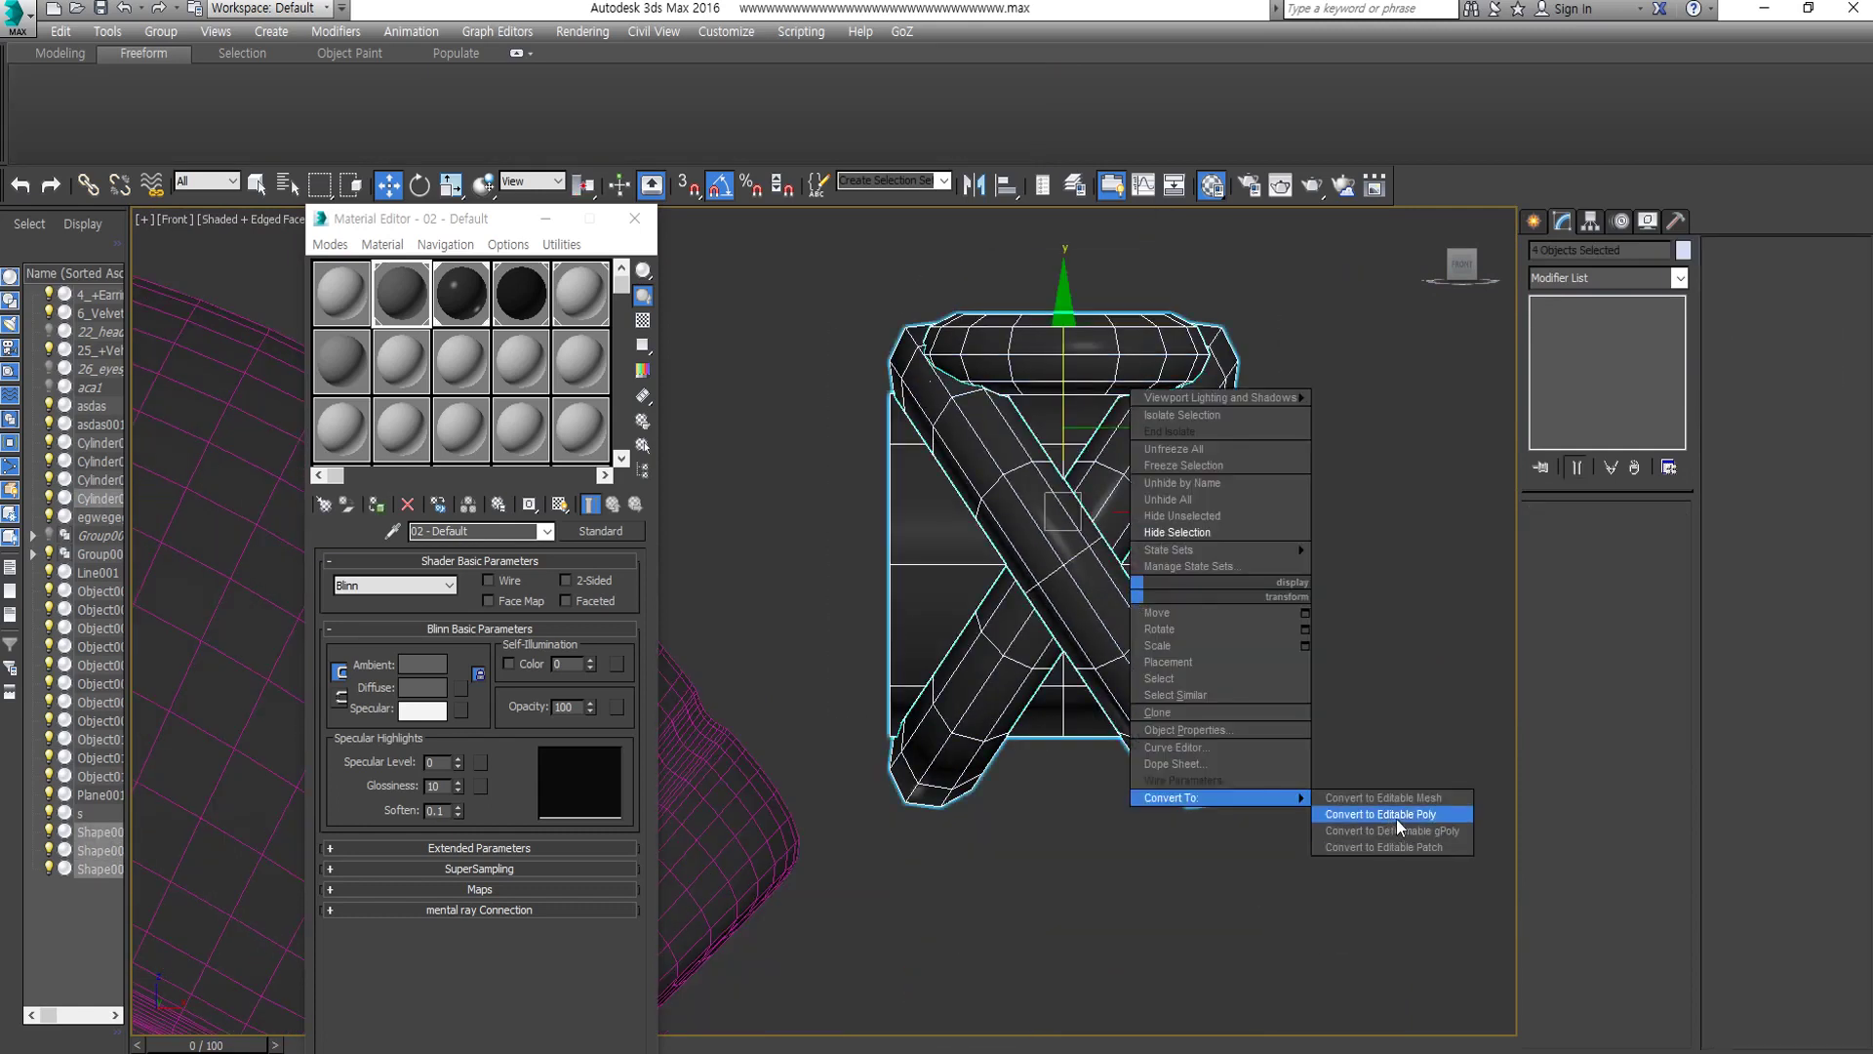
left_click(1396, 817)
left_click(1566, 280)
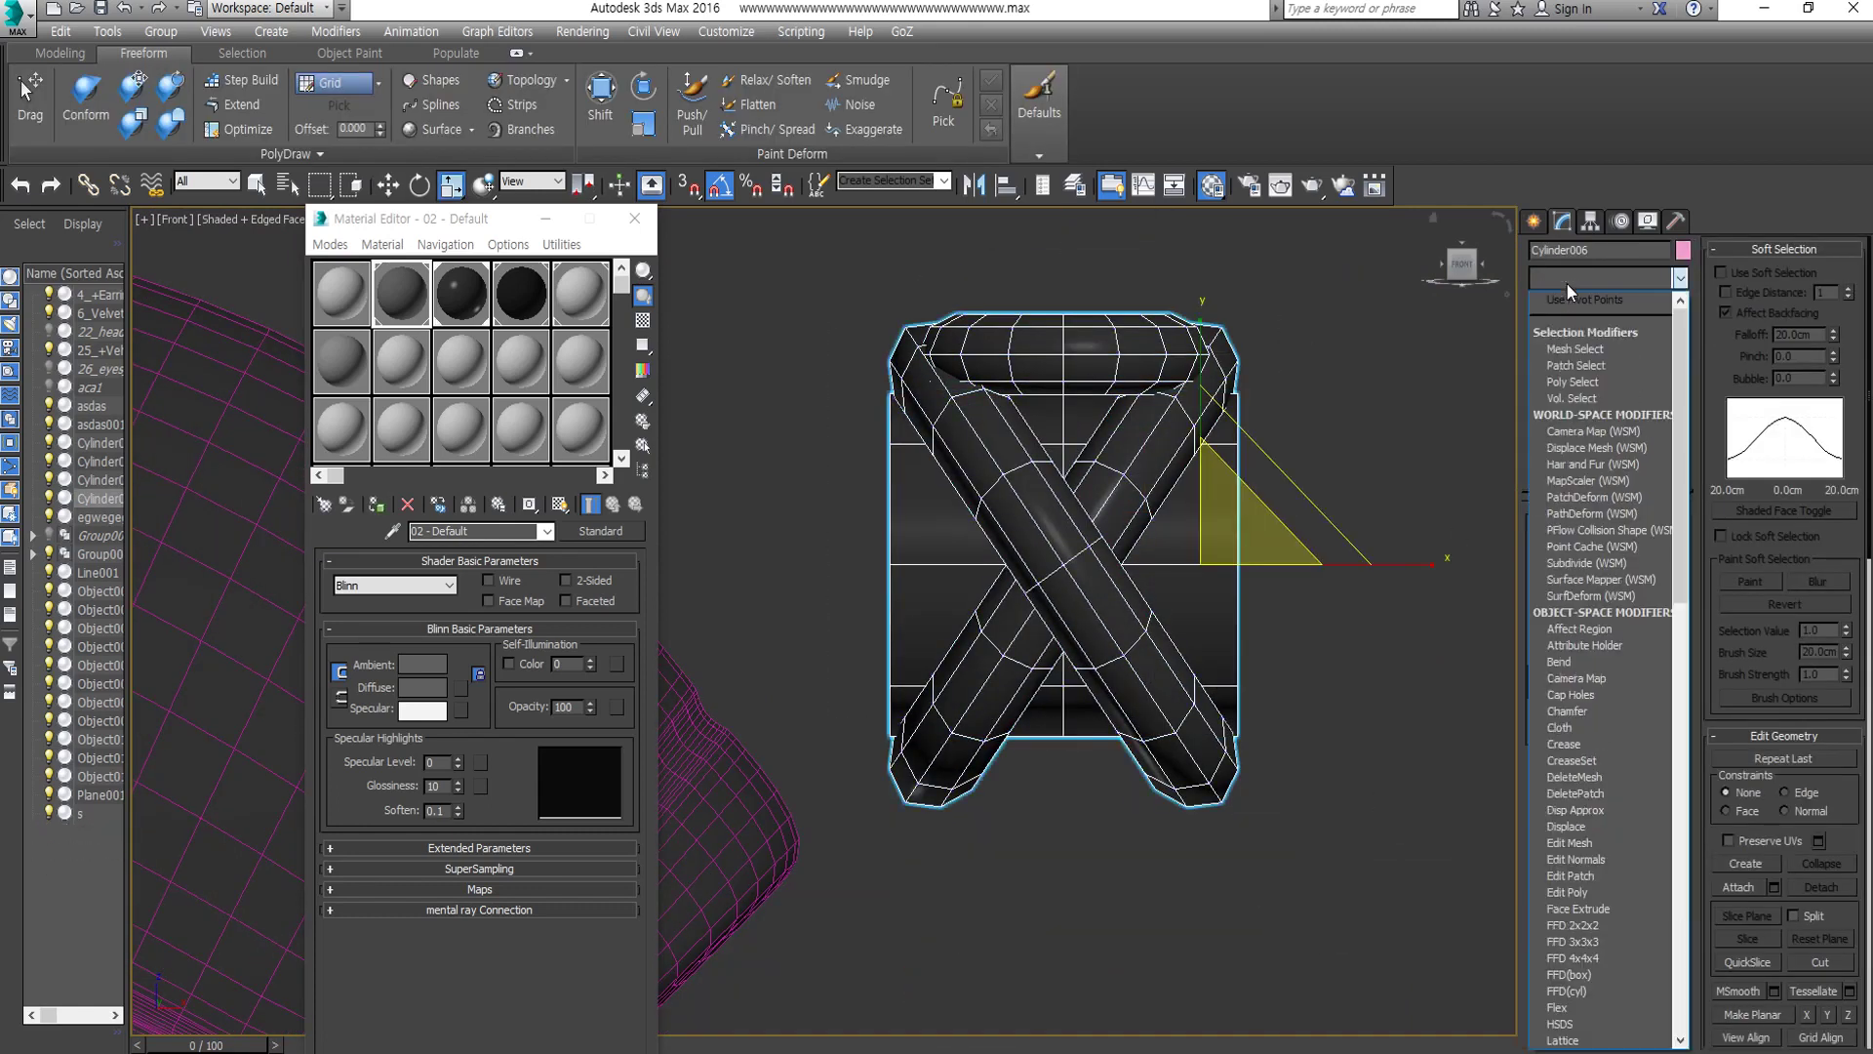
left_click(1668, 539)
Move and rotate the knot's ring, bar and box elements in Element mode.
key("F4")
left_click(1578, 402)
left_click(1170, 410)
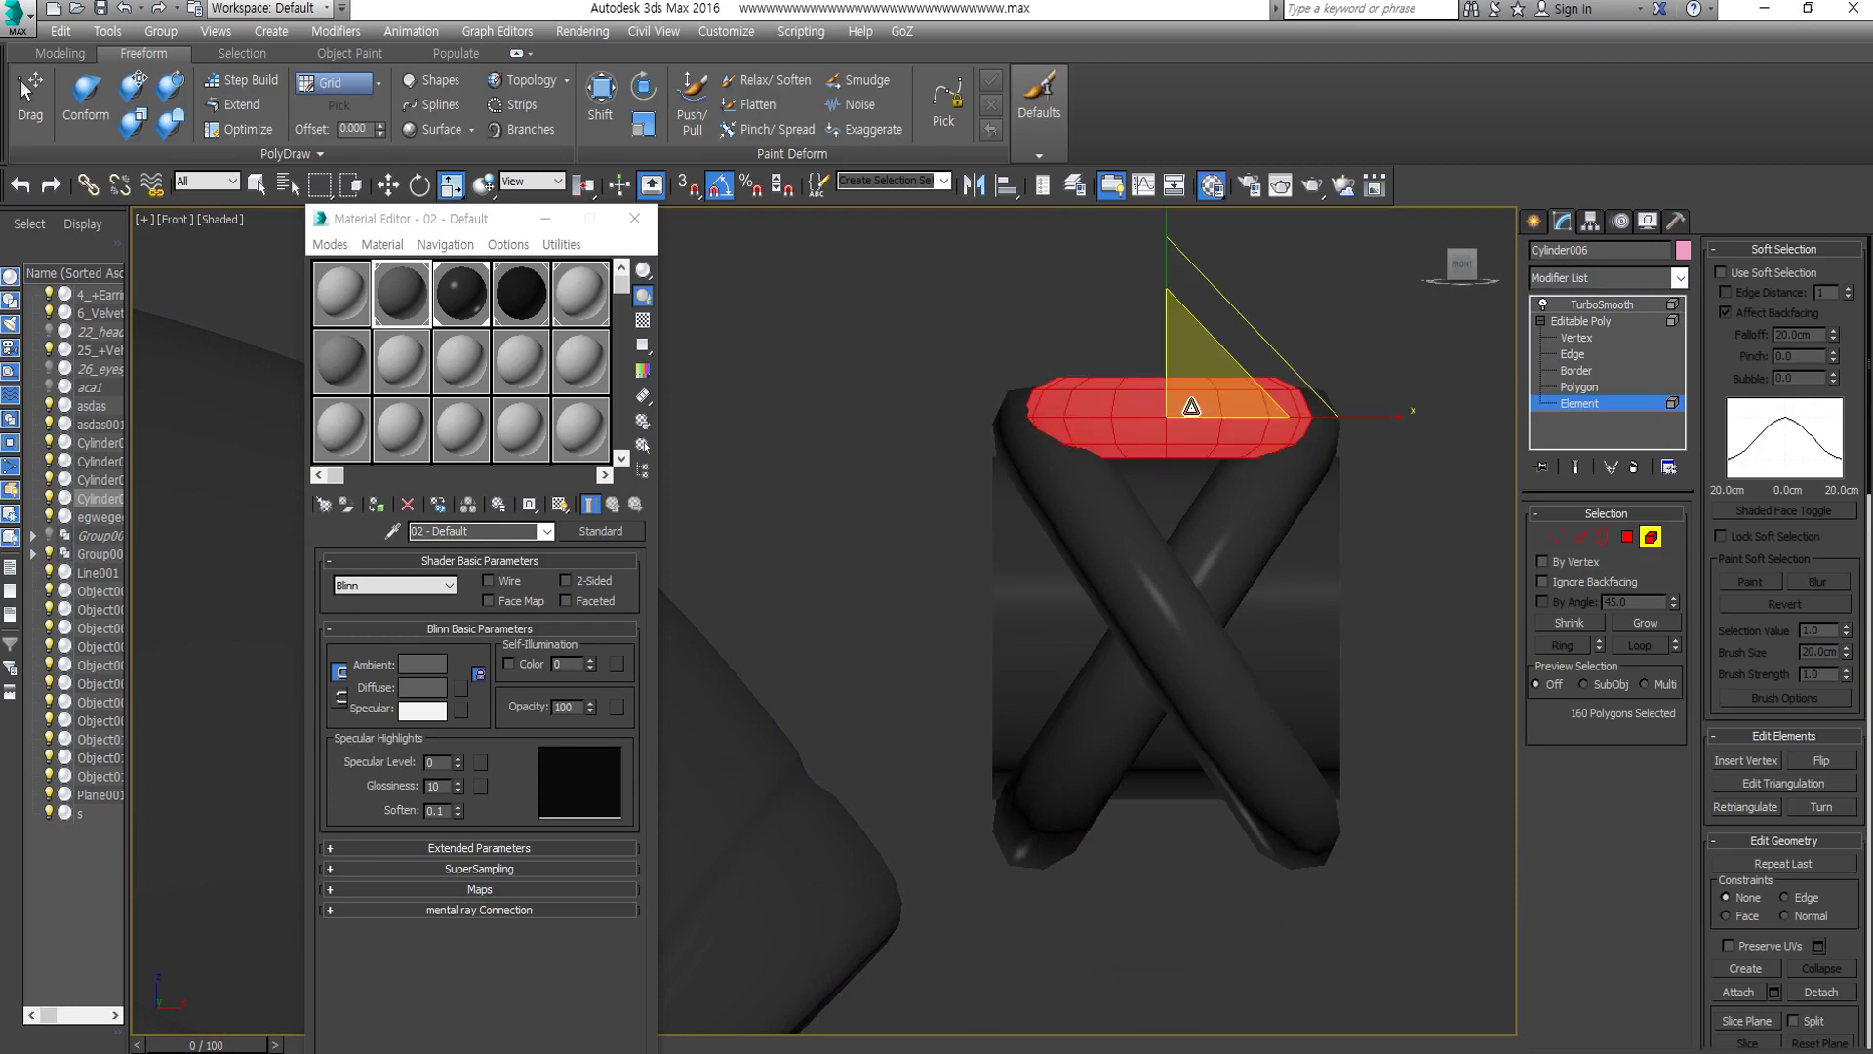
key("w")
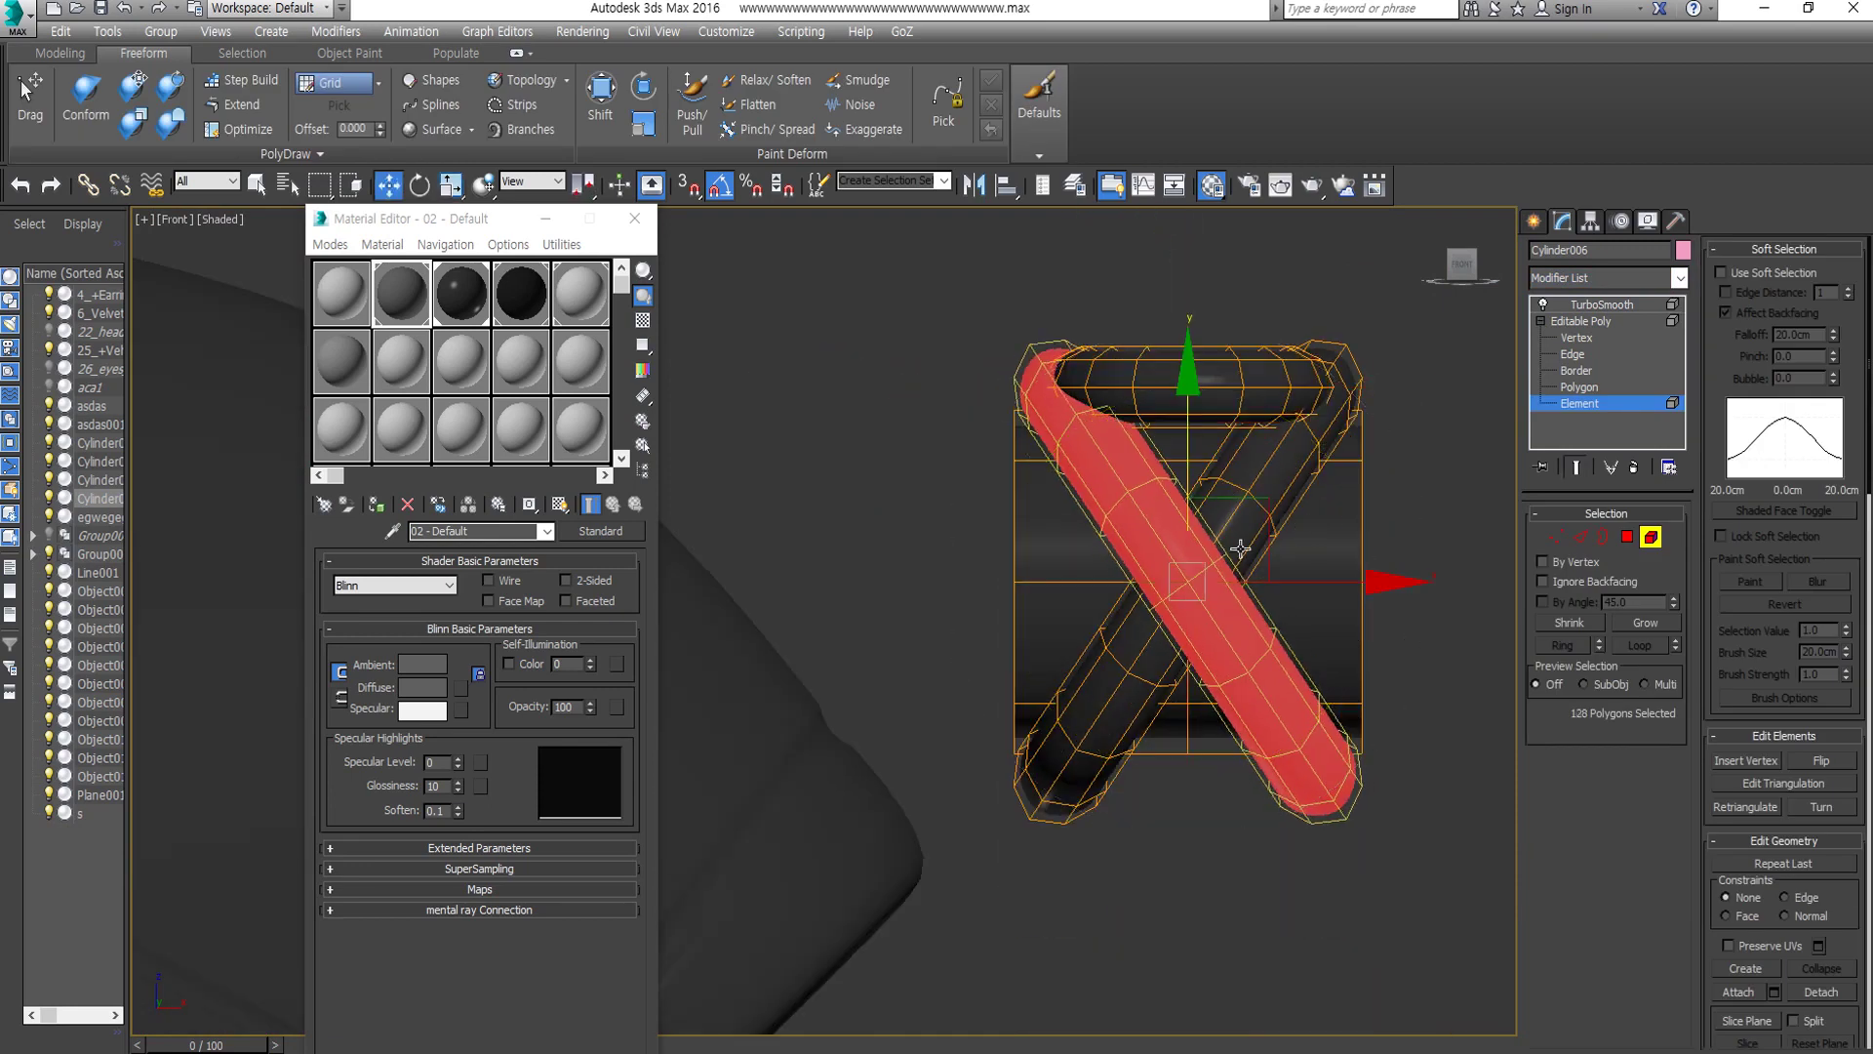
left_click(1268, 542)
key("e")
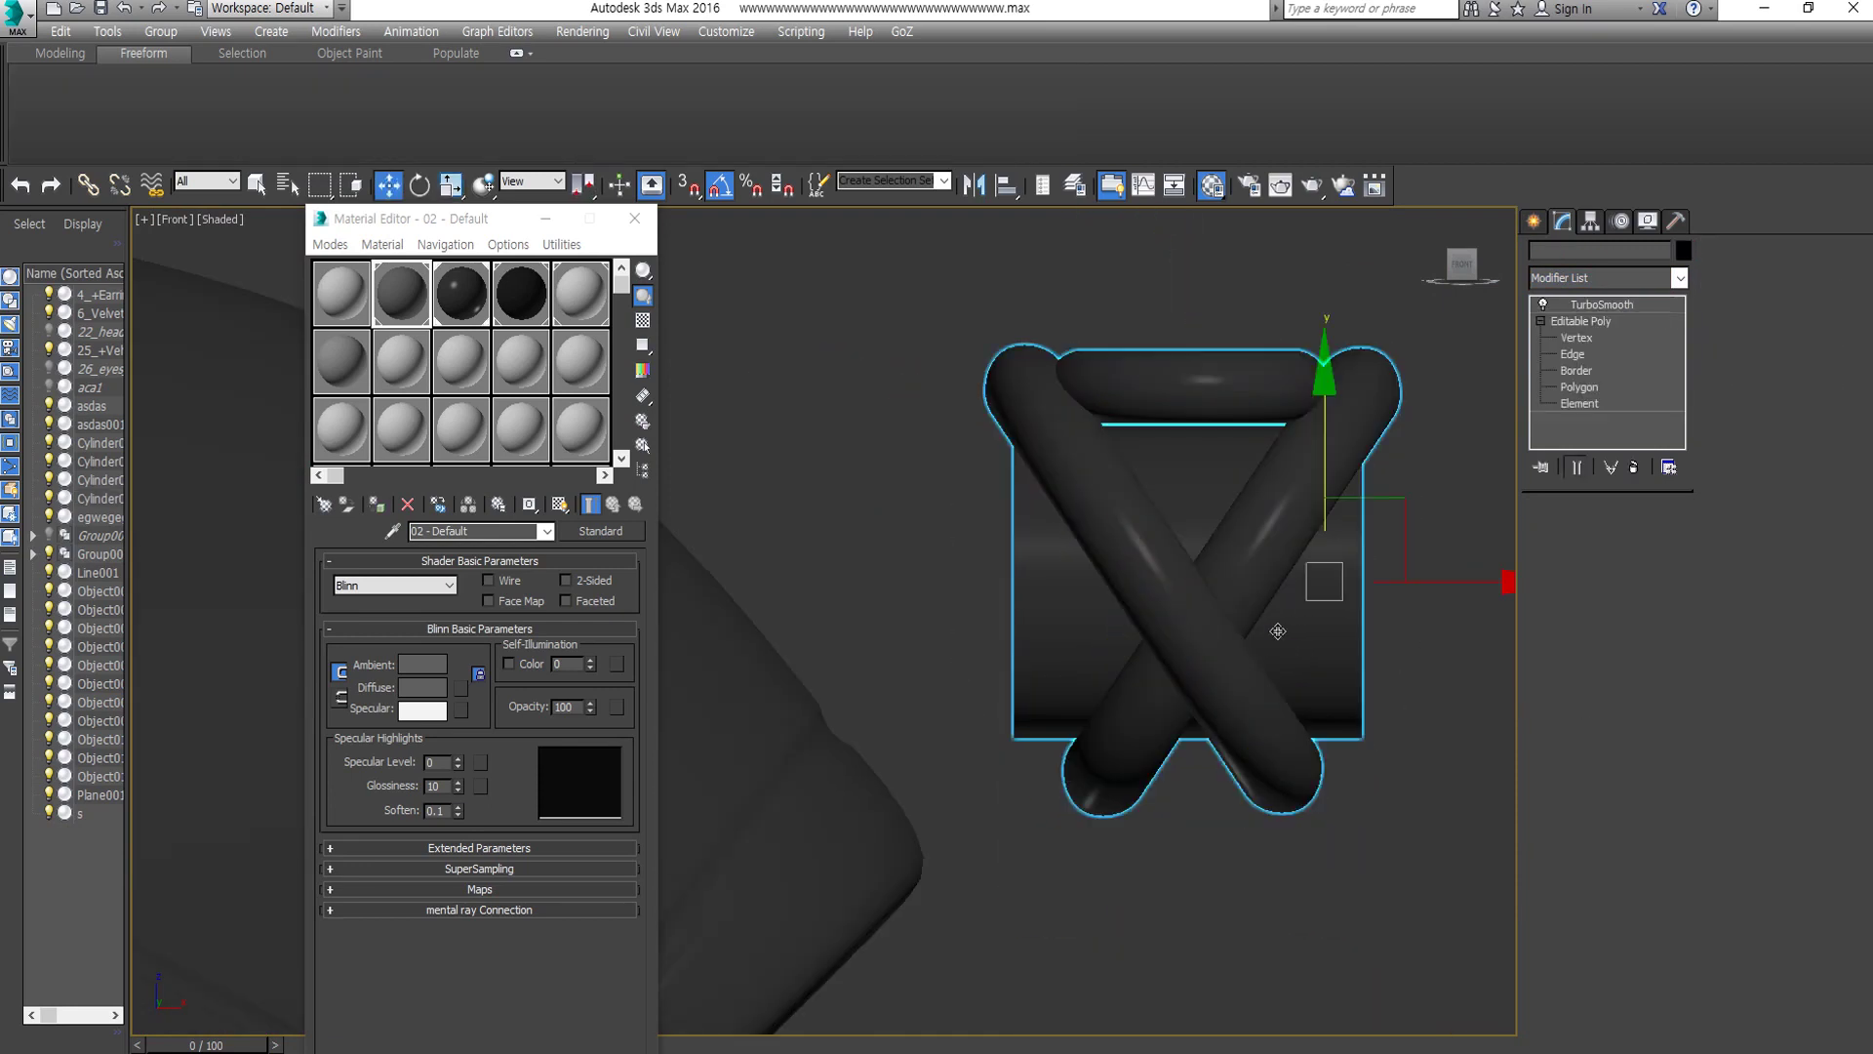
left_click(1307, 614)
key("w")
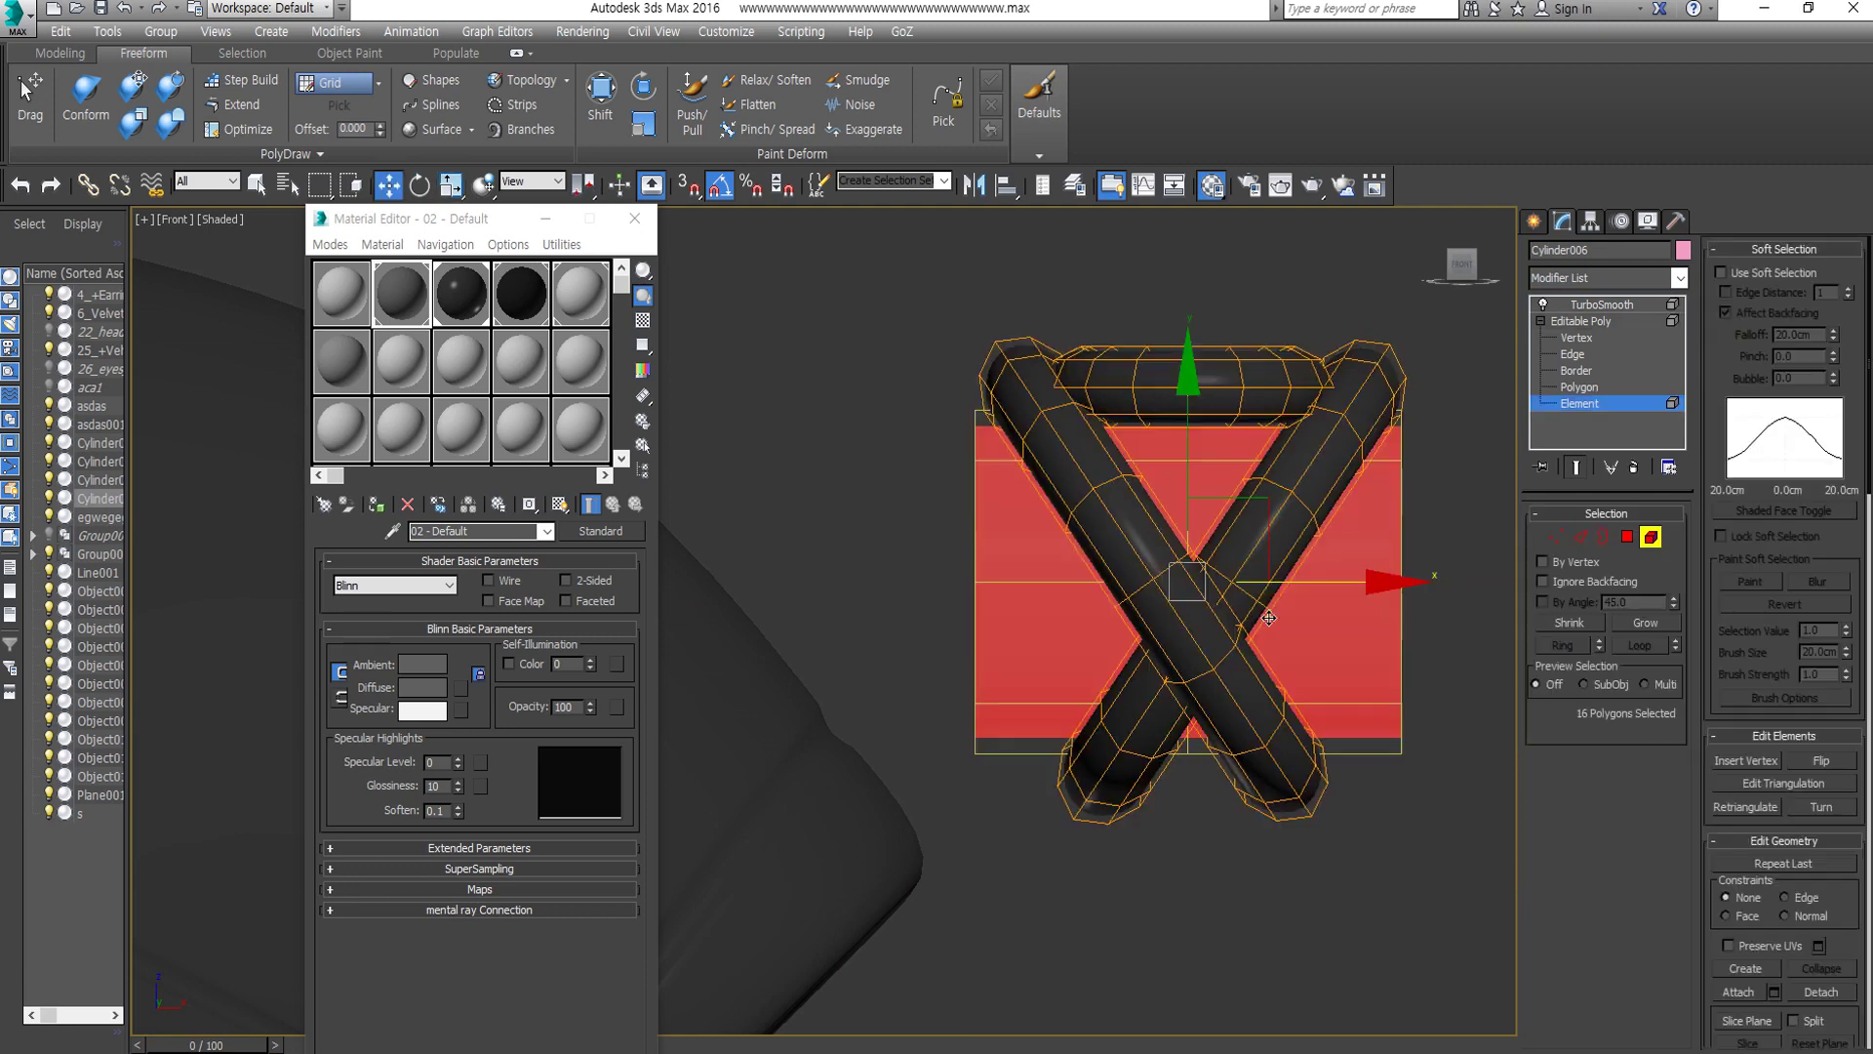
left_click(1193, 596)
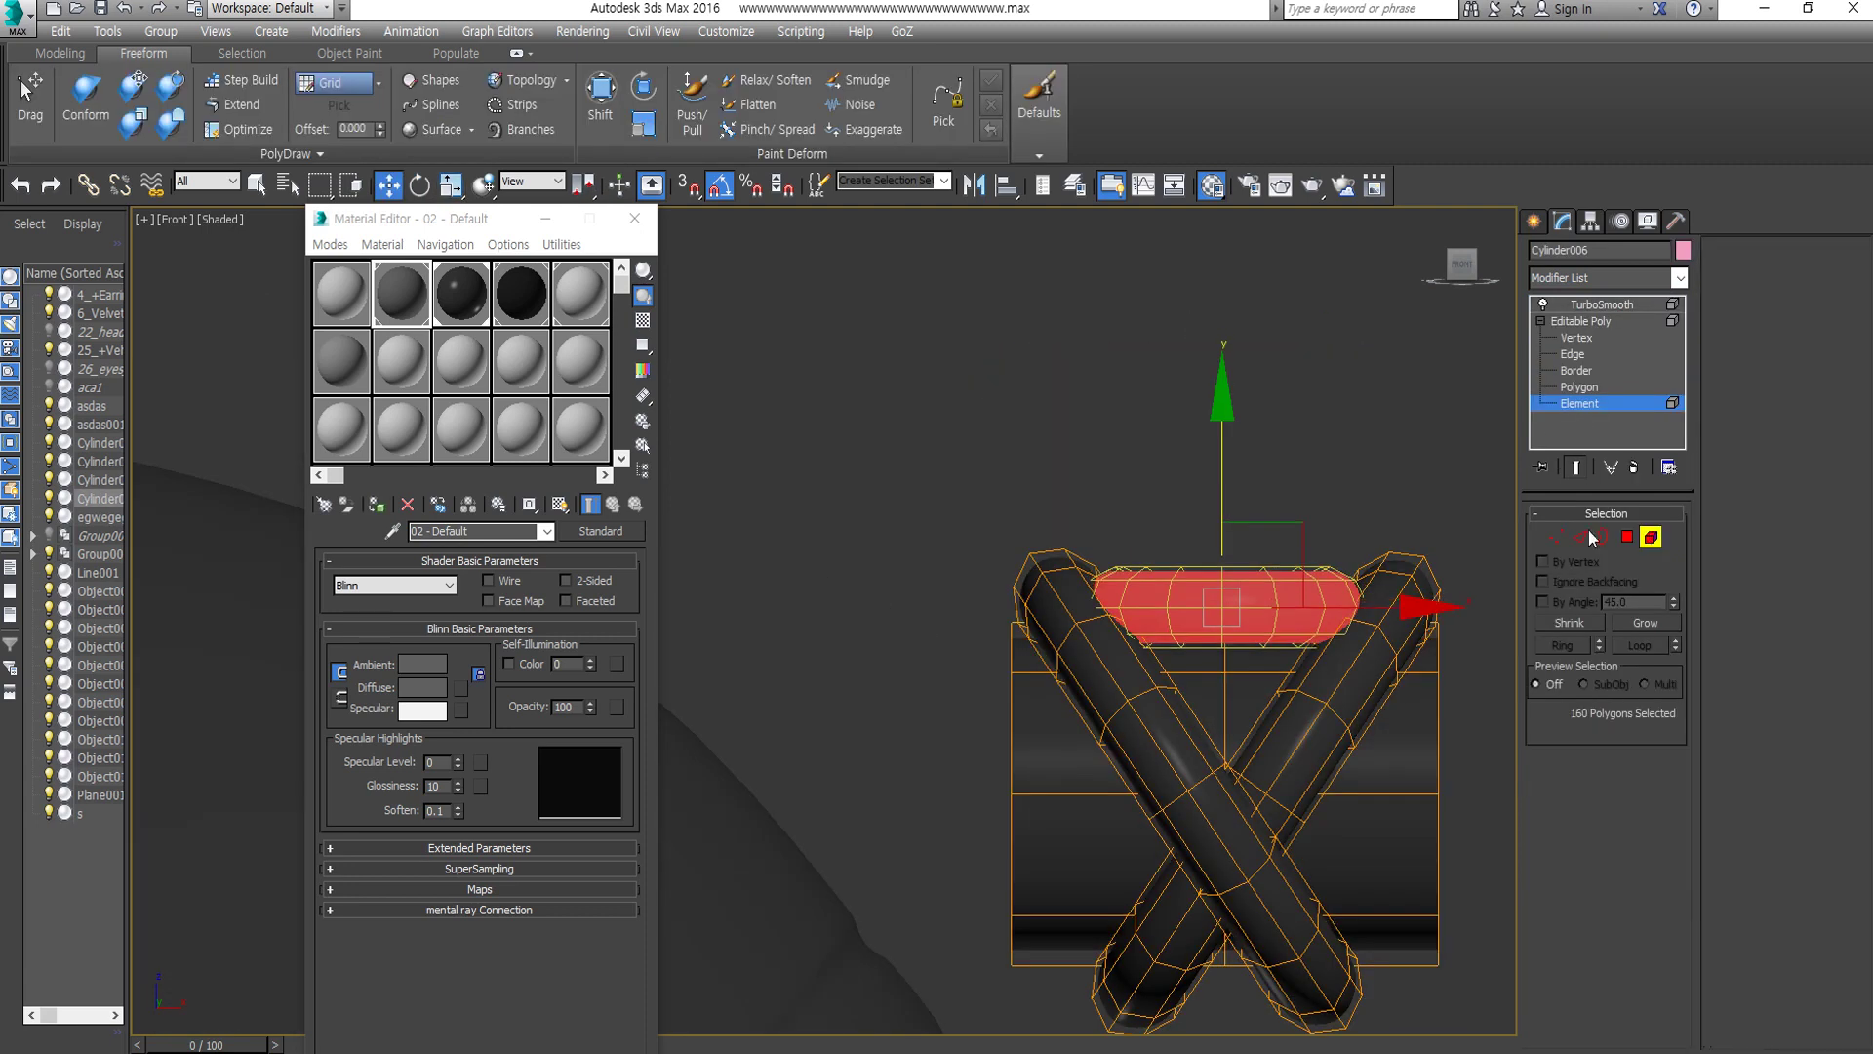
Show the TurboSmooth result and orbit around the smoothed knot.
left_click(1599, 305)
middle_click_drag(1219, 536, 1330, 426, "alt")
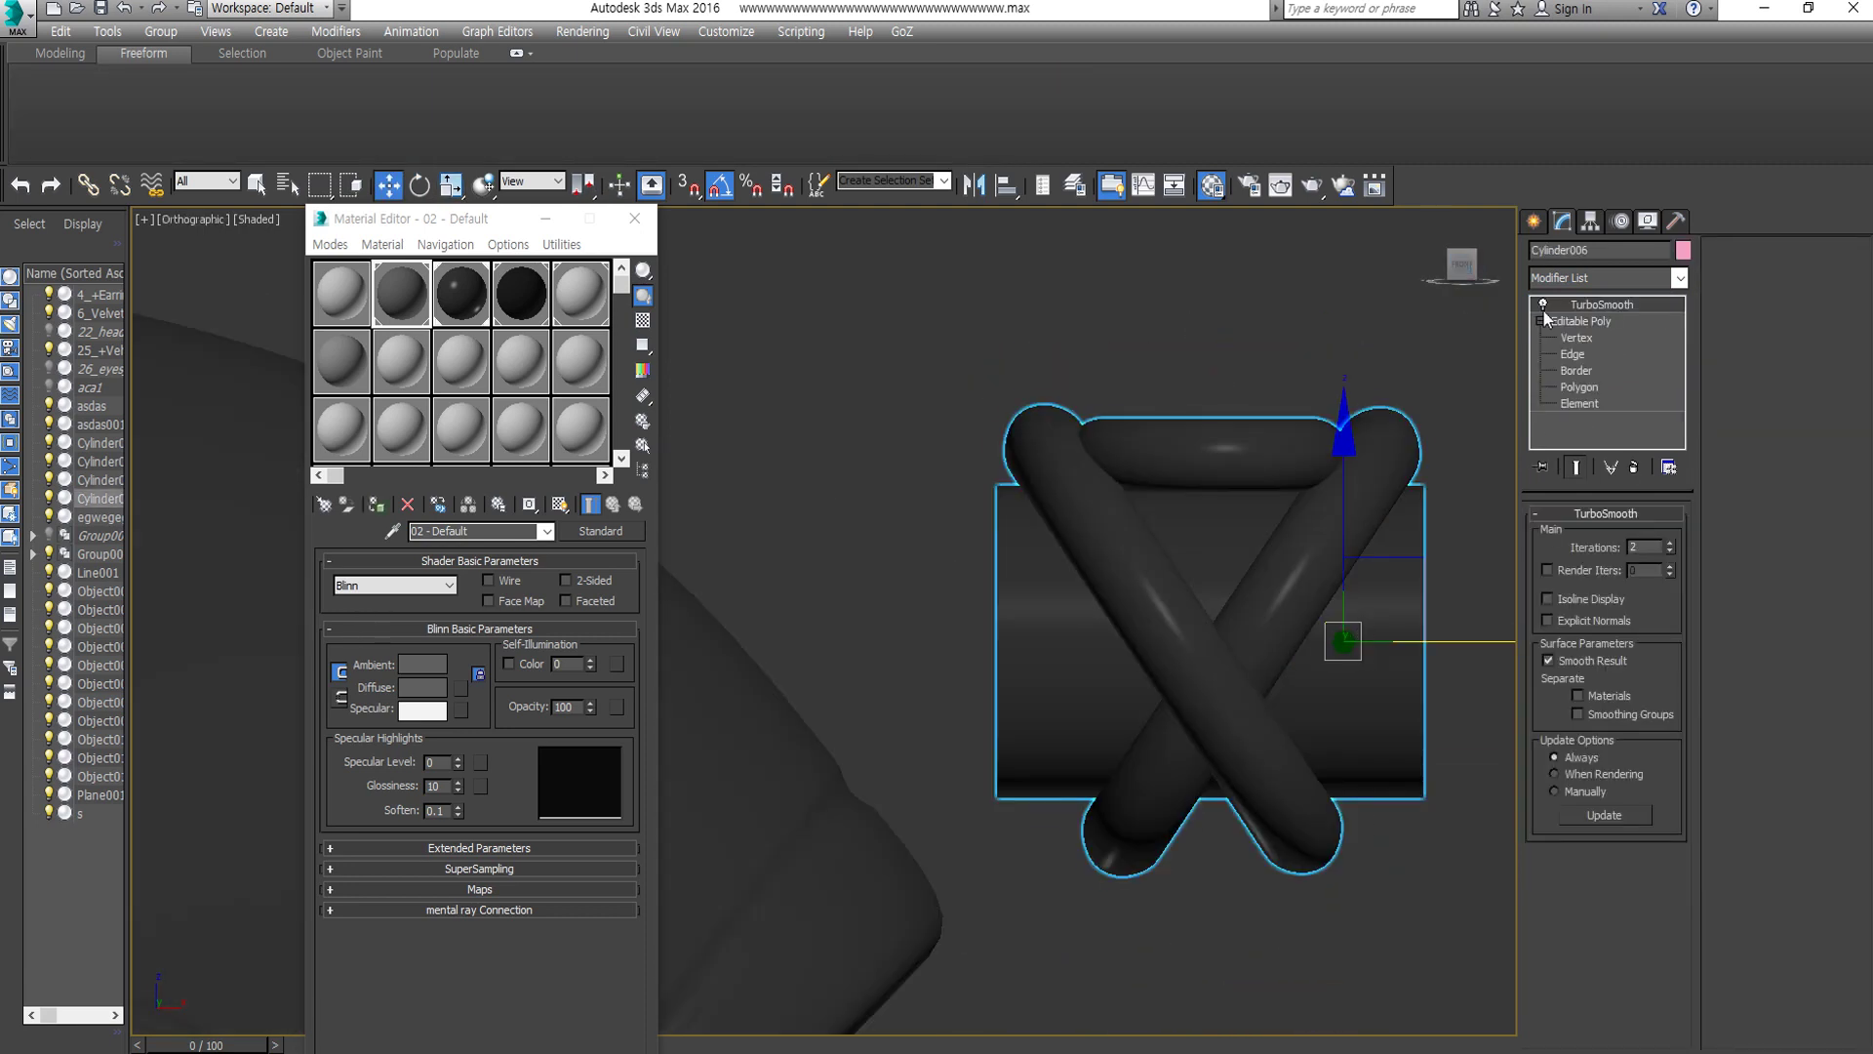
scroll(1377, 496, "down", 5)
Create an InsertMesh brush from the crossed-bar knot tool.
left_click(30, 37)
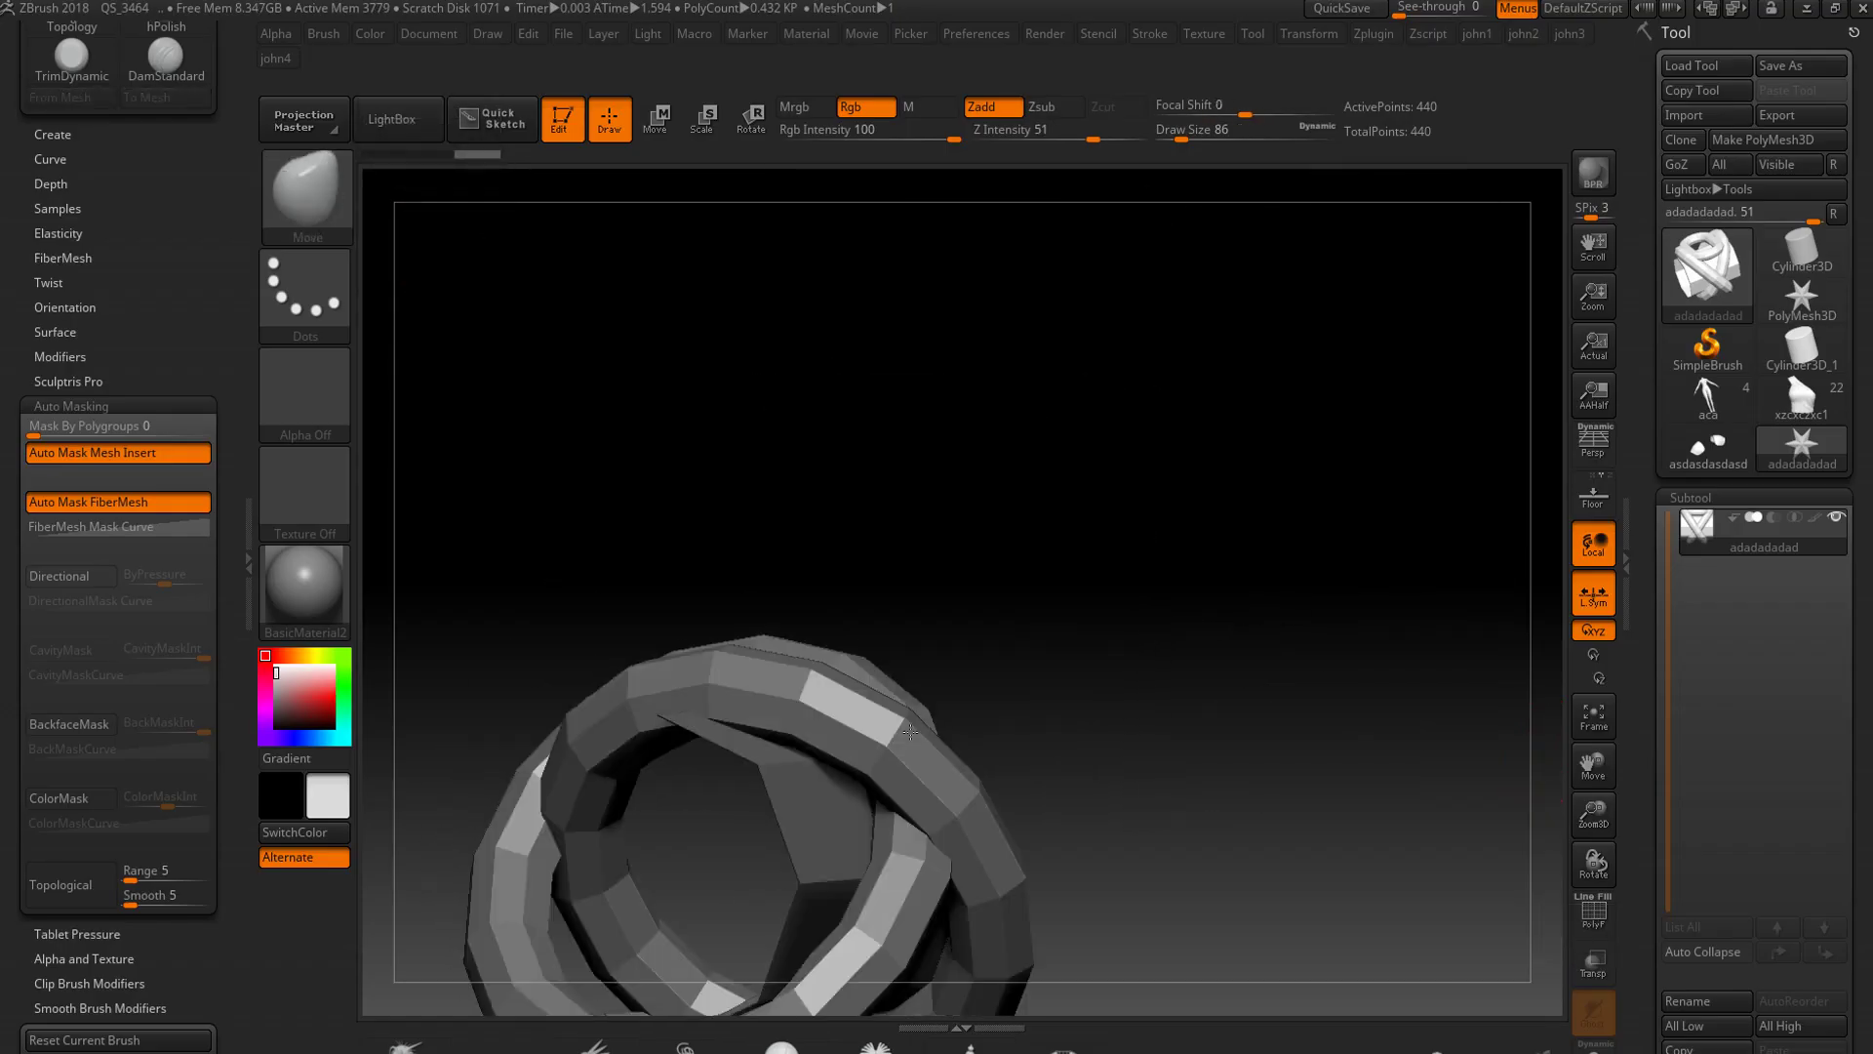
left_click_drag(1269, 683, 1269, 439)
key("w")
mouse_move(997, 568)
left_mouse_down()
mouse_move(997, 832)
mouse_move(1122, 640)
left_mouse_up()
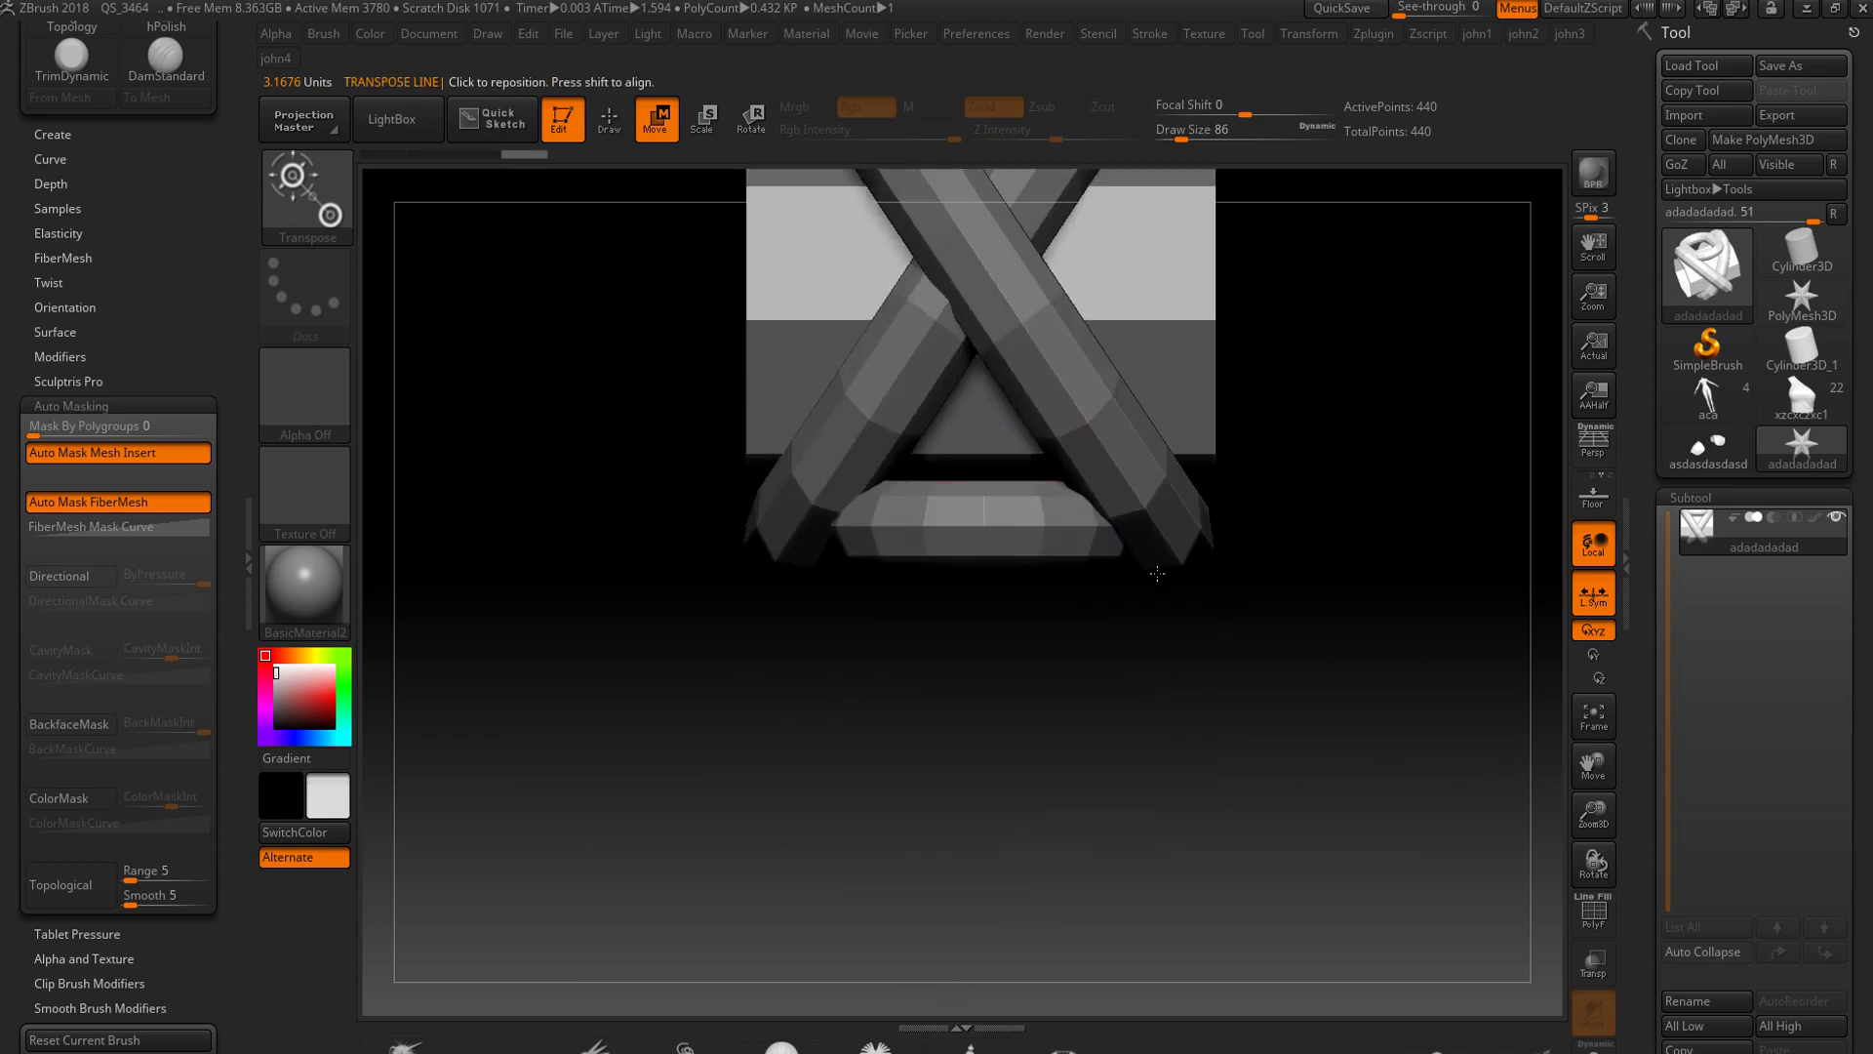
key("q")
key("b")
left_click(740, 809)
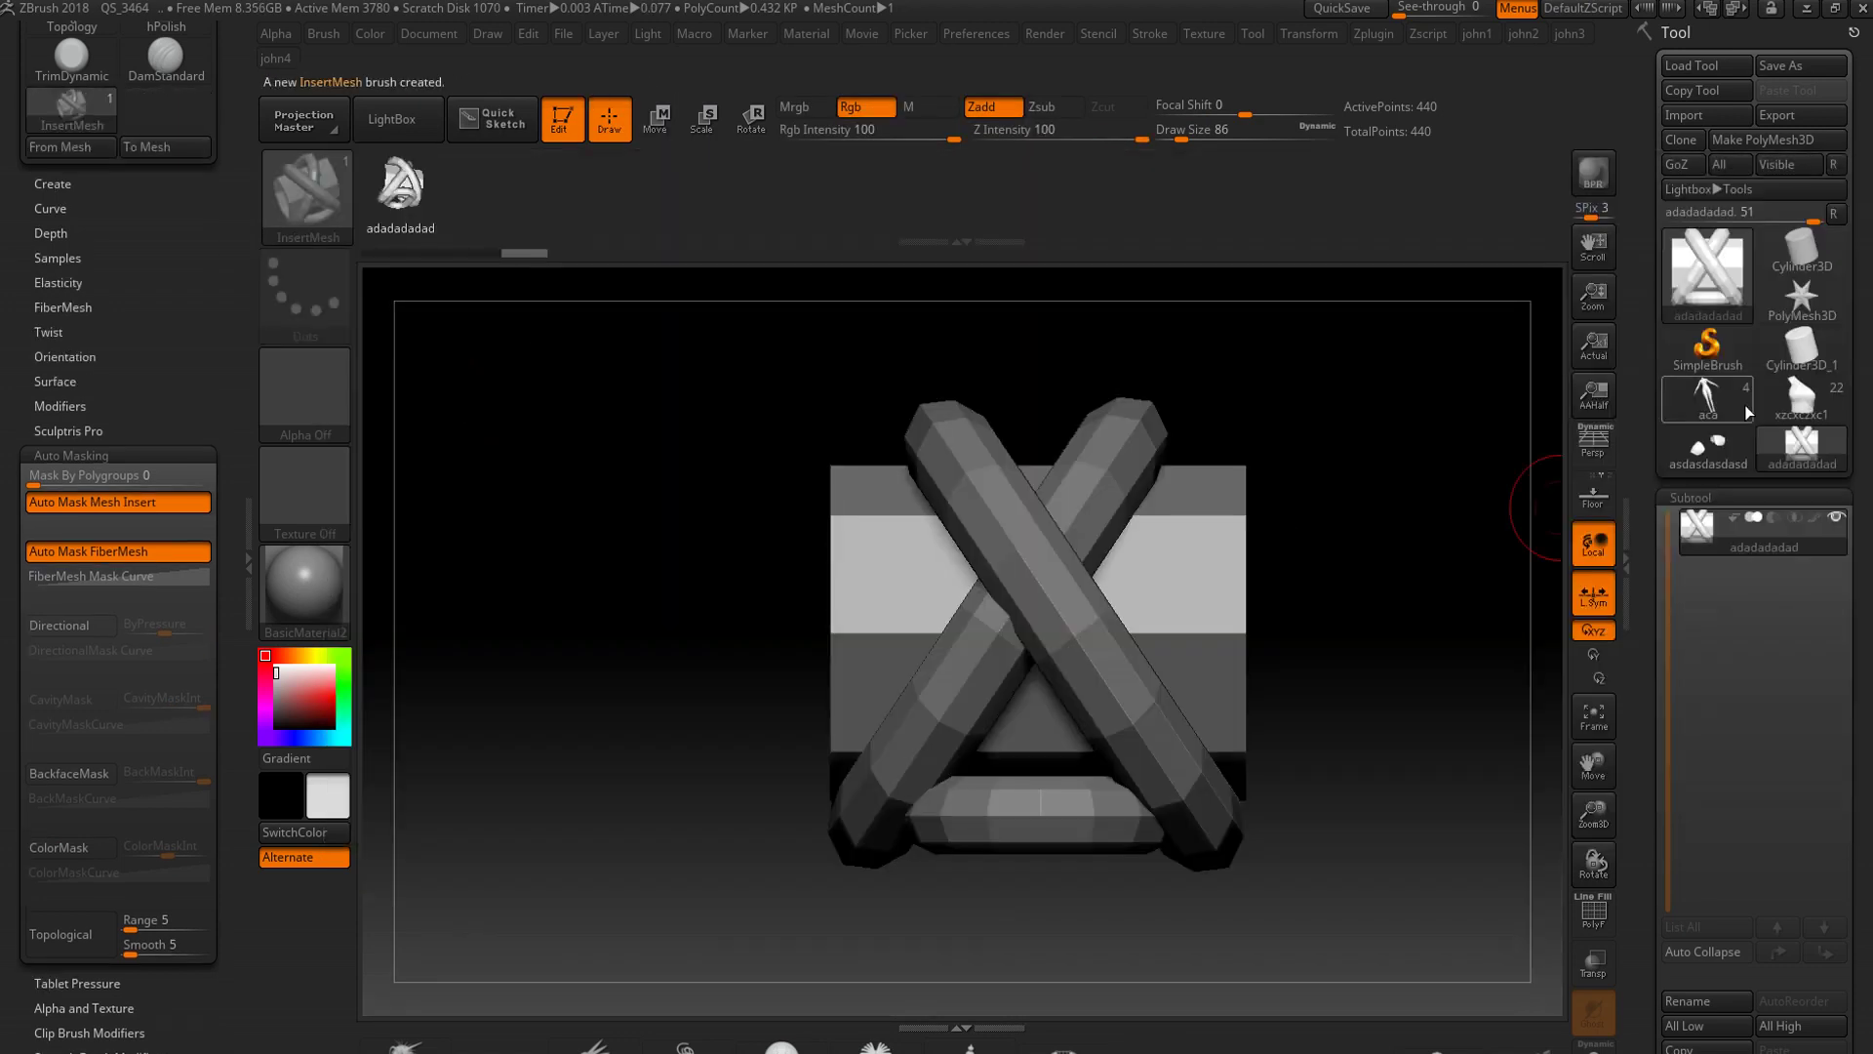
Try a Frame Mesh knot chain on the shoulder-pad borders, then undo it.
left_click(1707, 443)
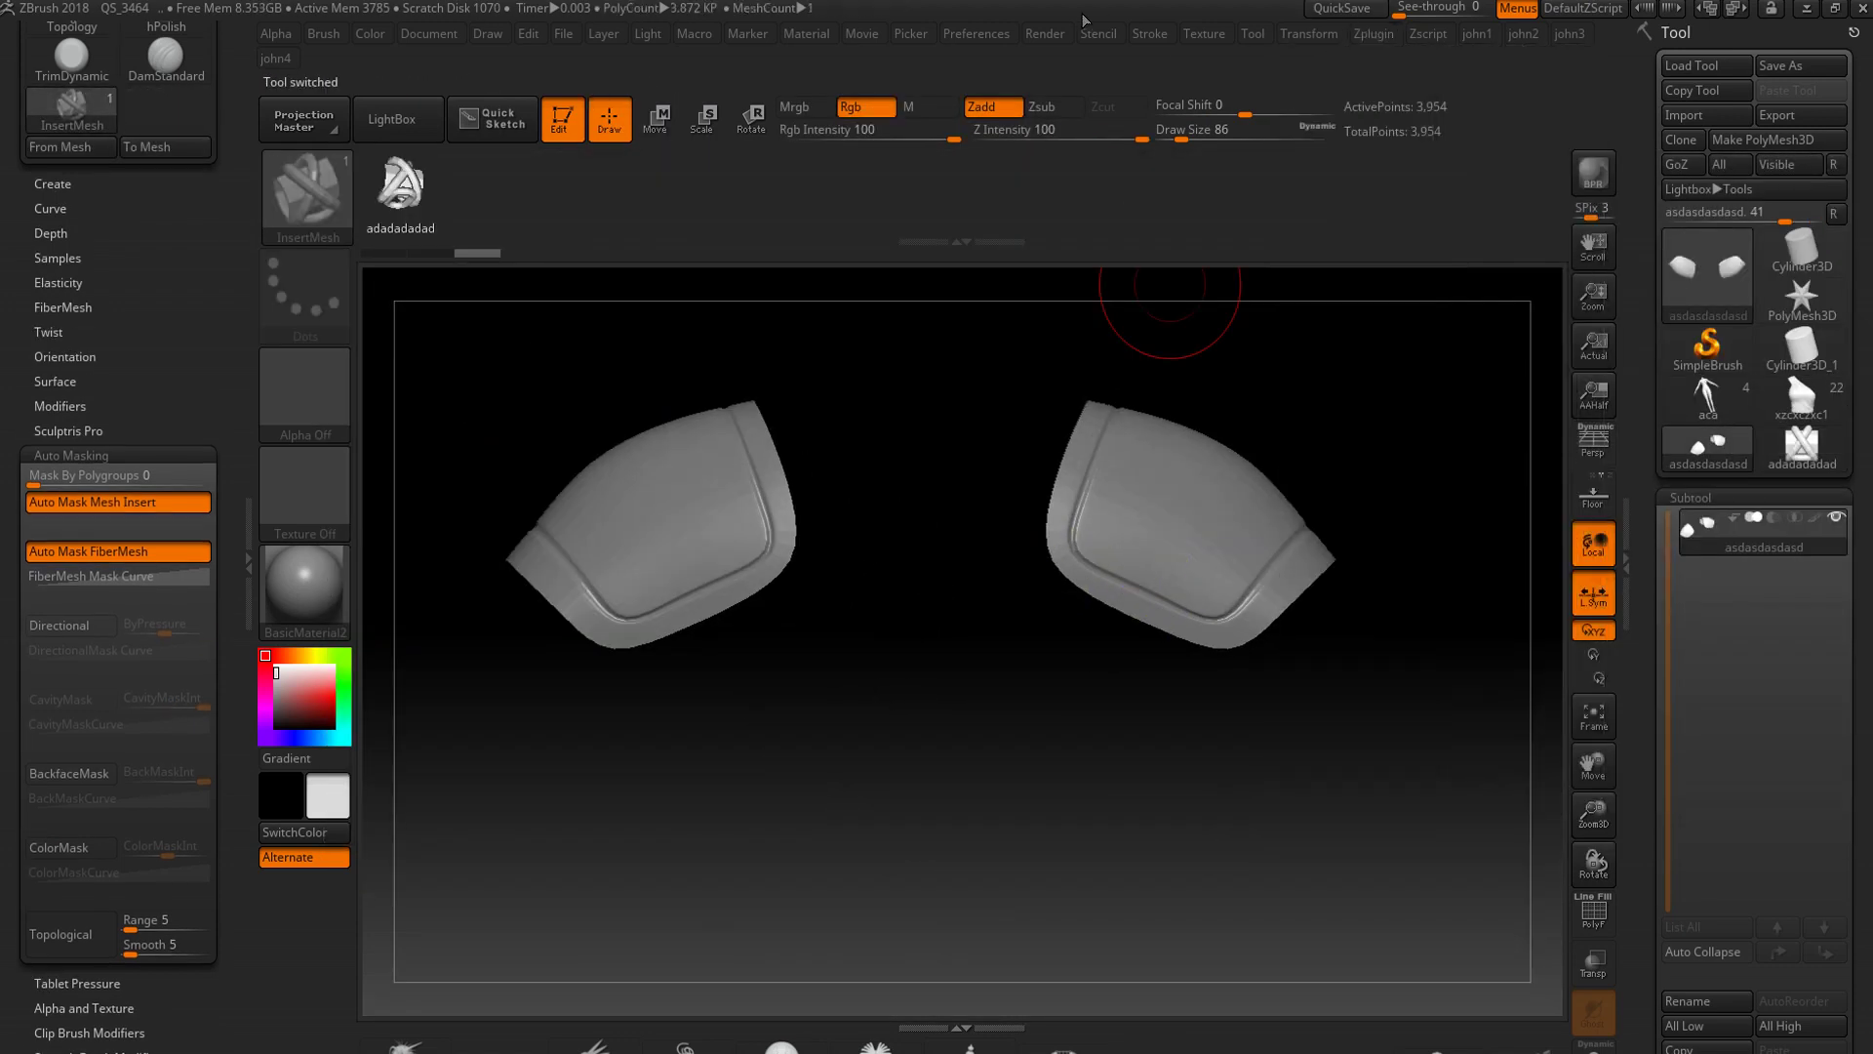
left_click(1149, 33)
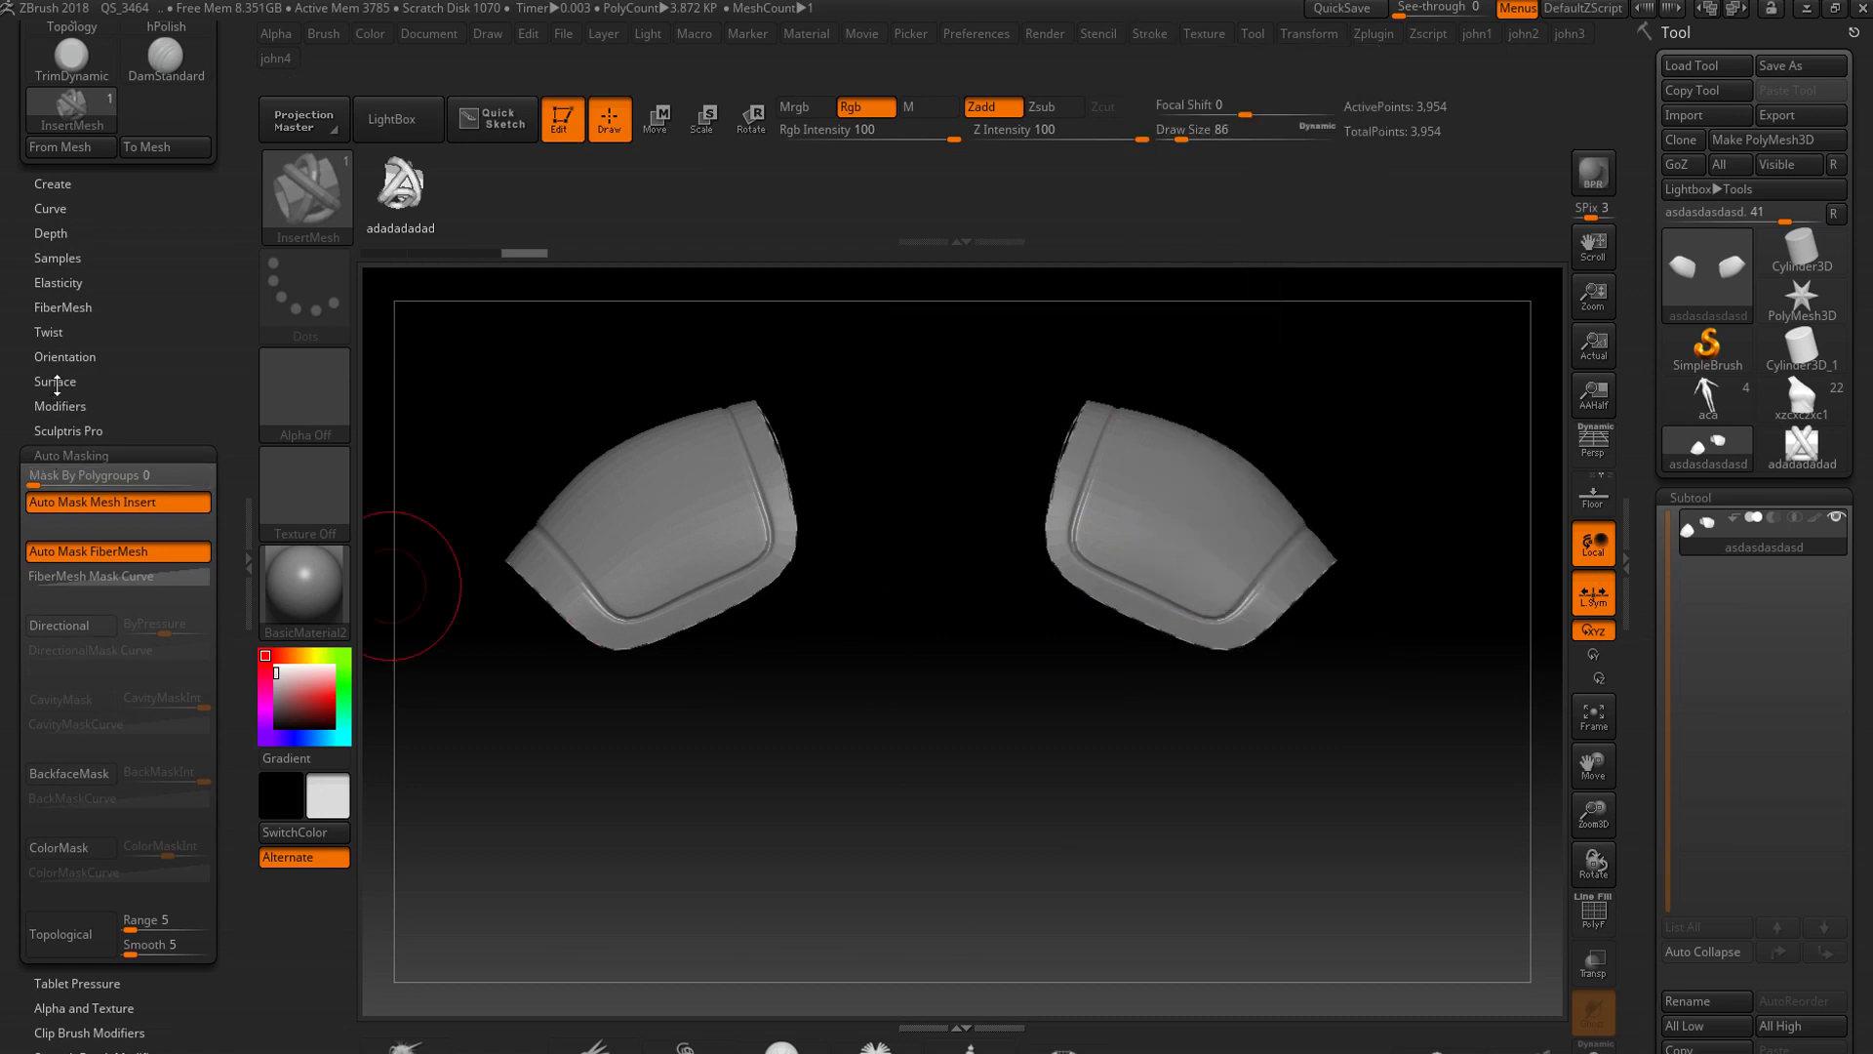
left_click_drag(779, 586, 98, 719, "alt")
left_click(1028, 580)
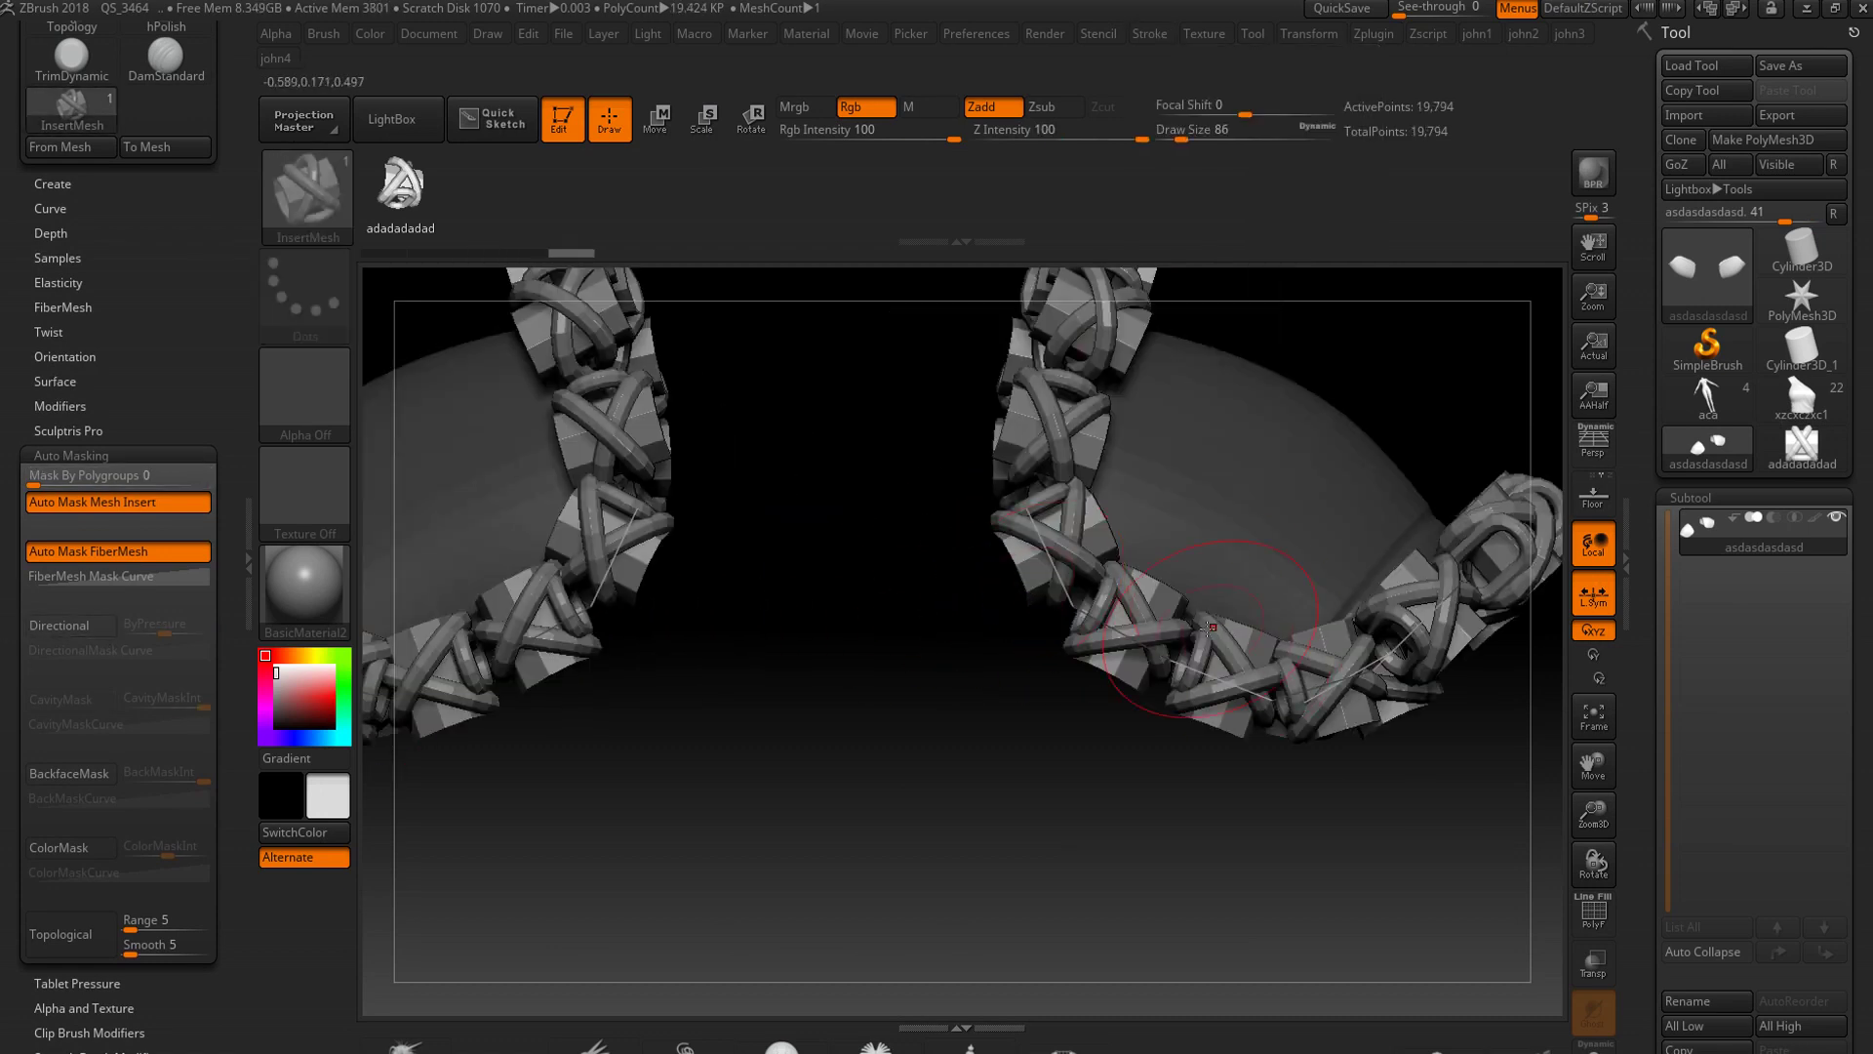
key("ctrl+z")
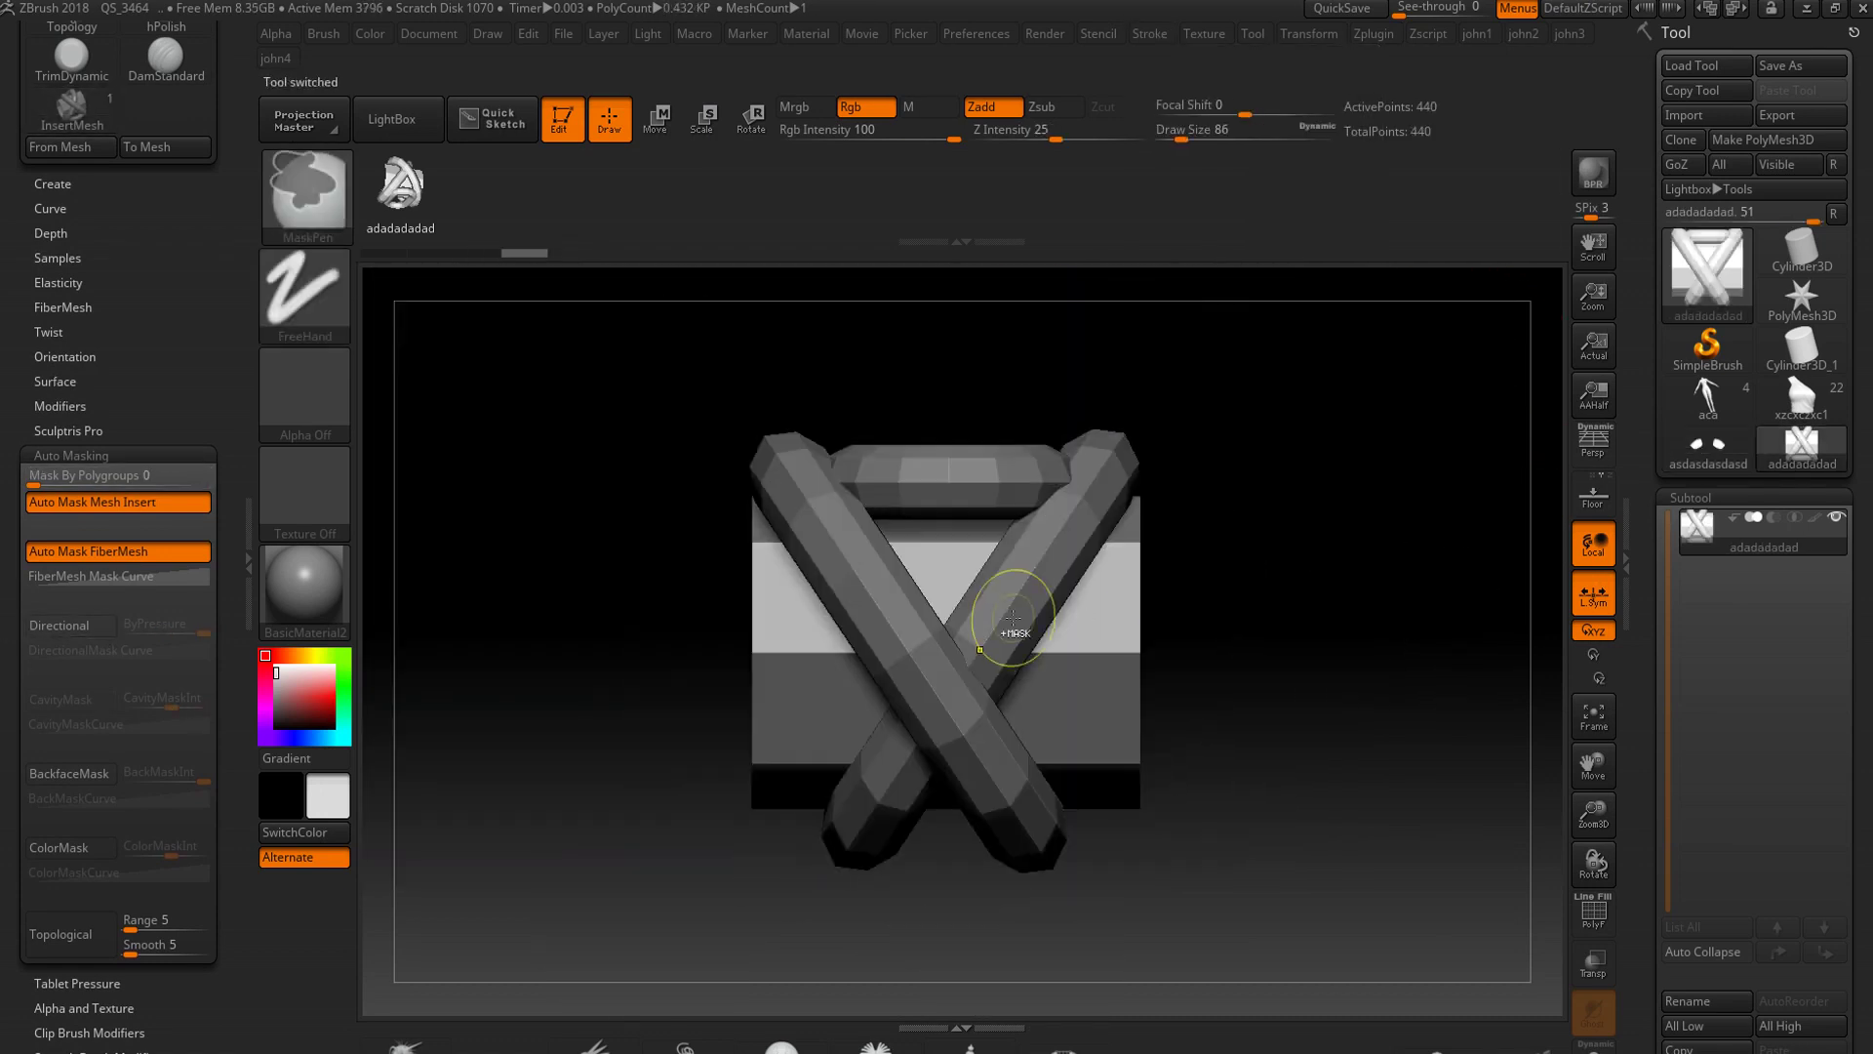
Create InsertMesh_1 as a new brush and frame the pad borders with it.
left_click(1151, 34)
key("b")
left_click(673, 807)
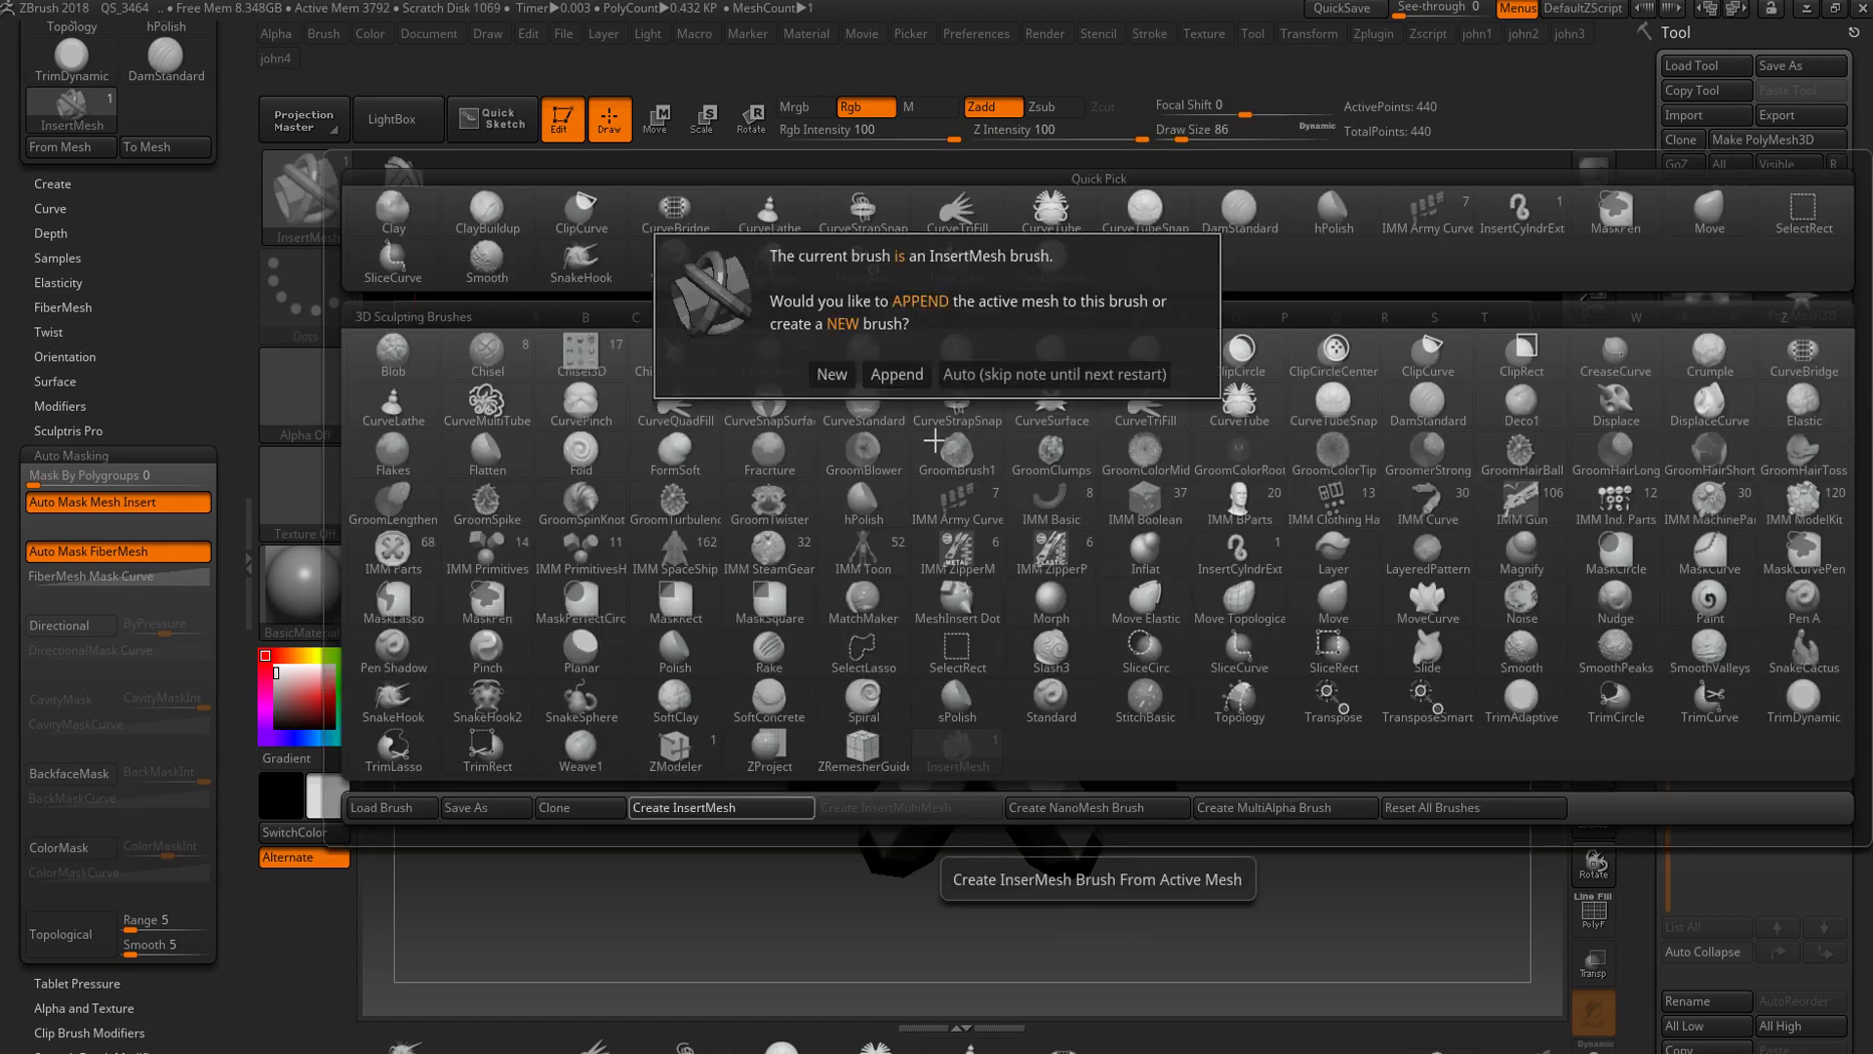
left_click(716, 376)
left_click(1707, 447)
scroll(1325, 668, "up", 2)
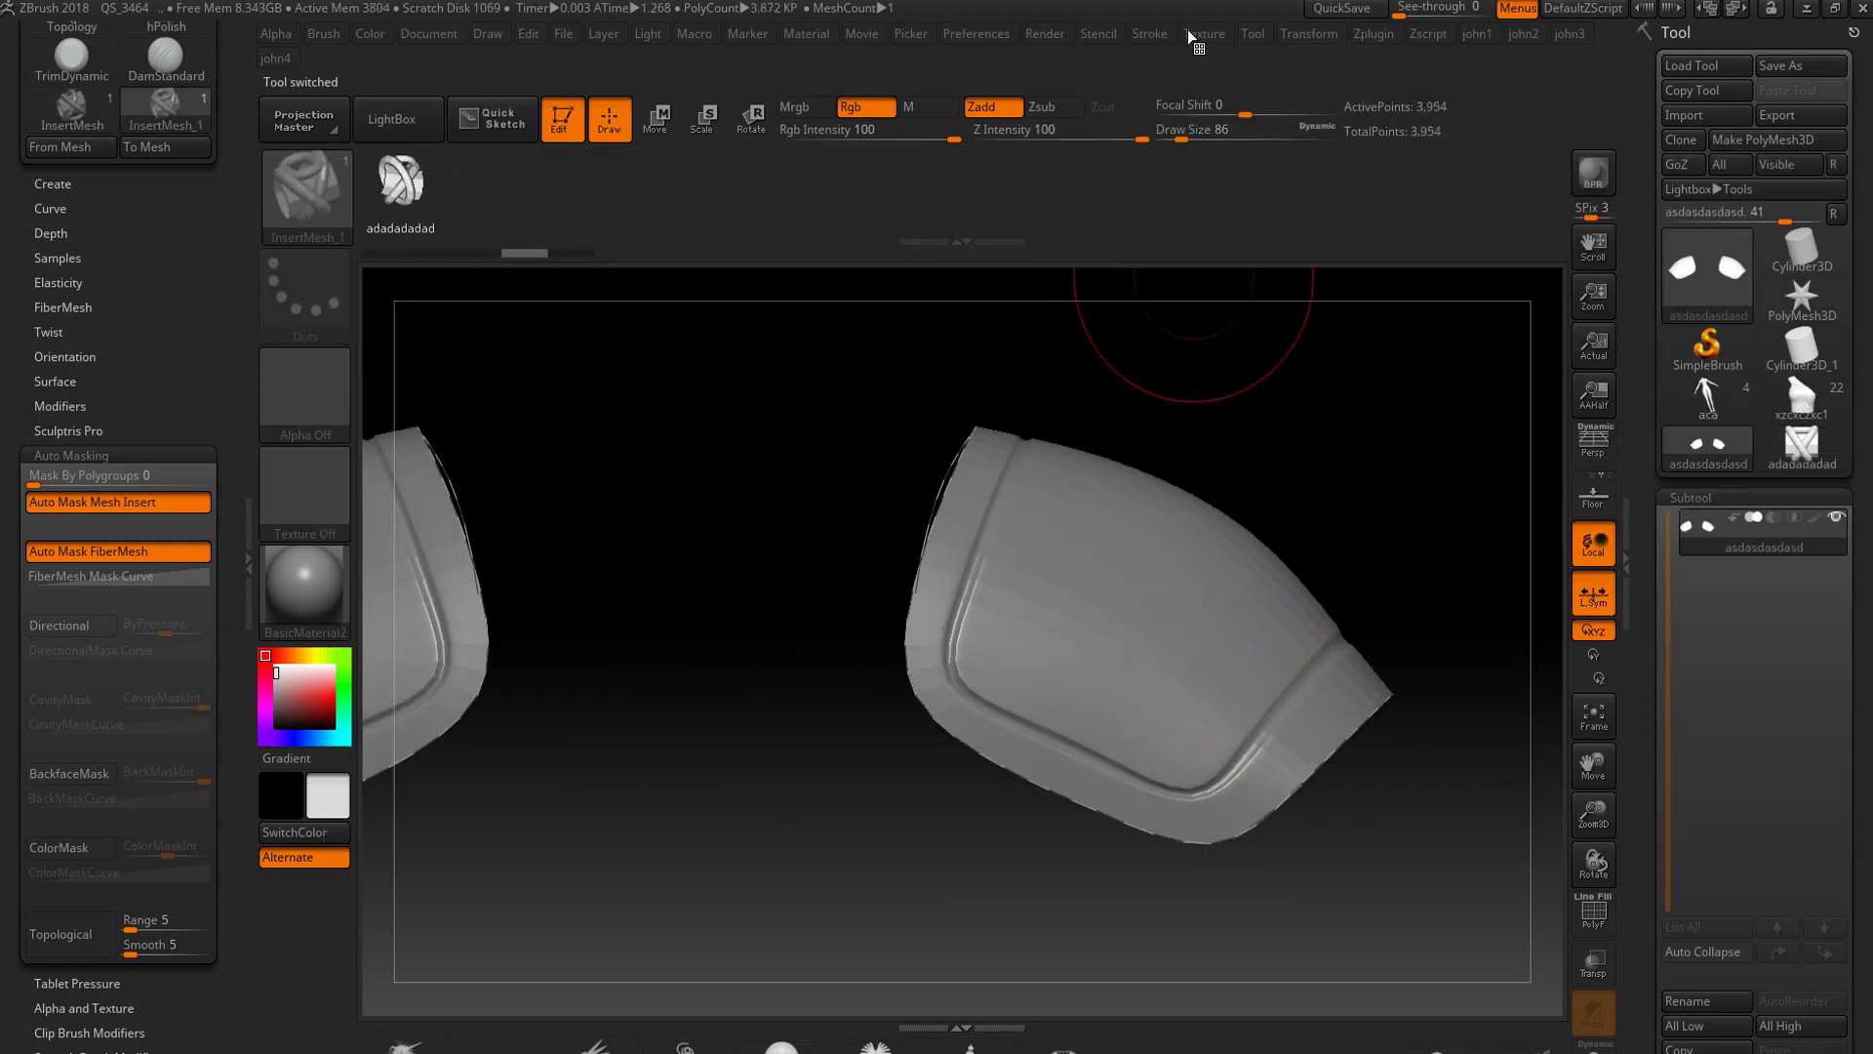
left_click(1149, 34)
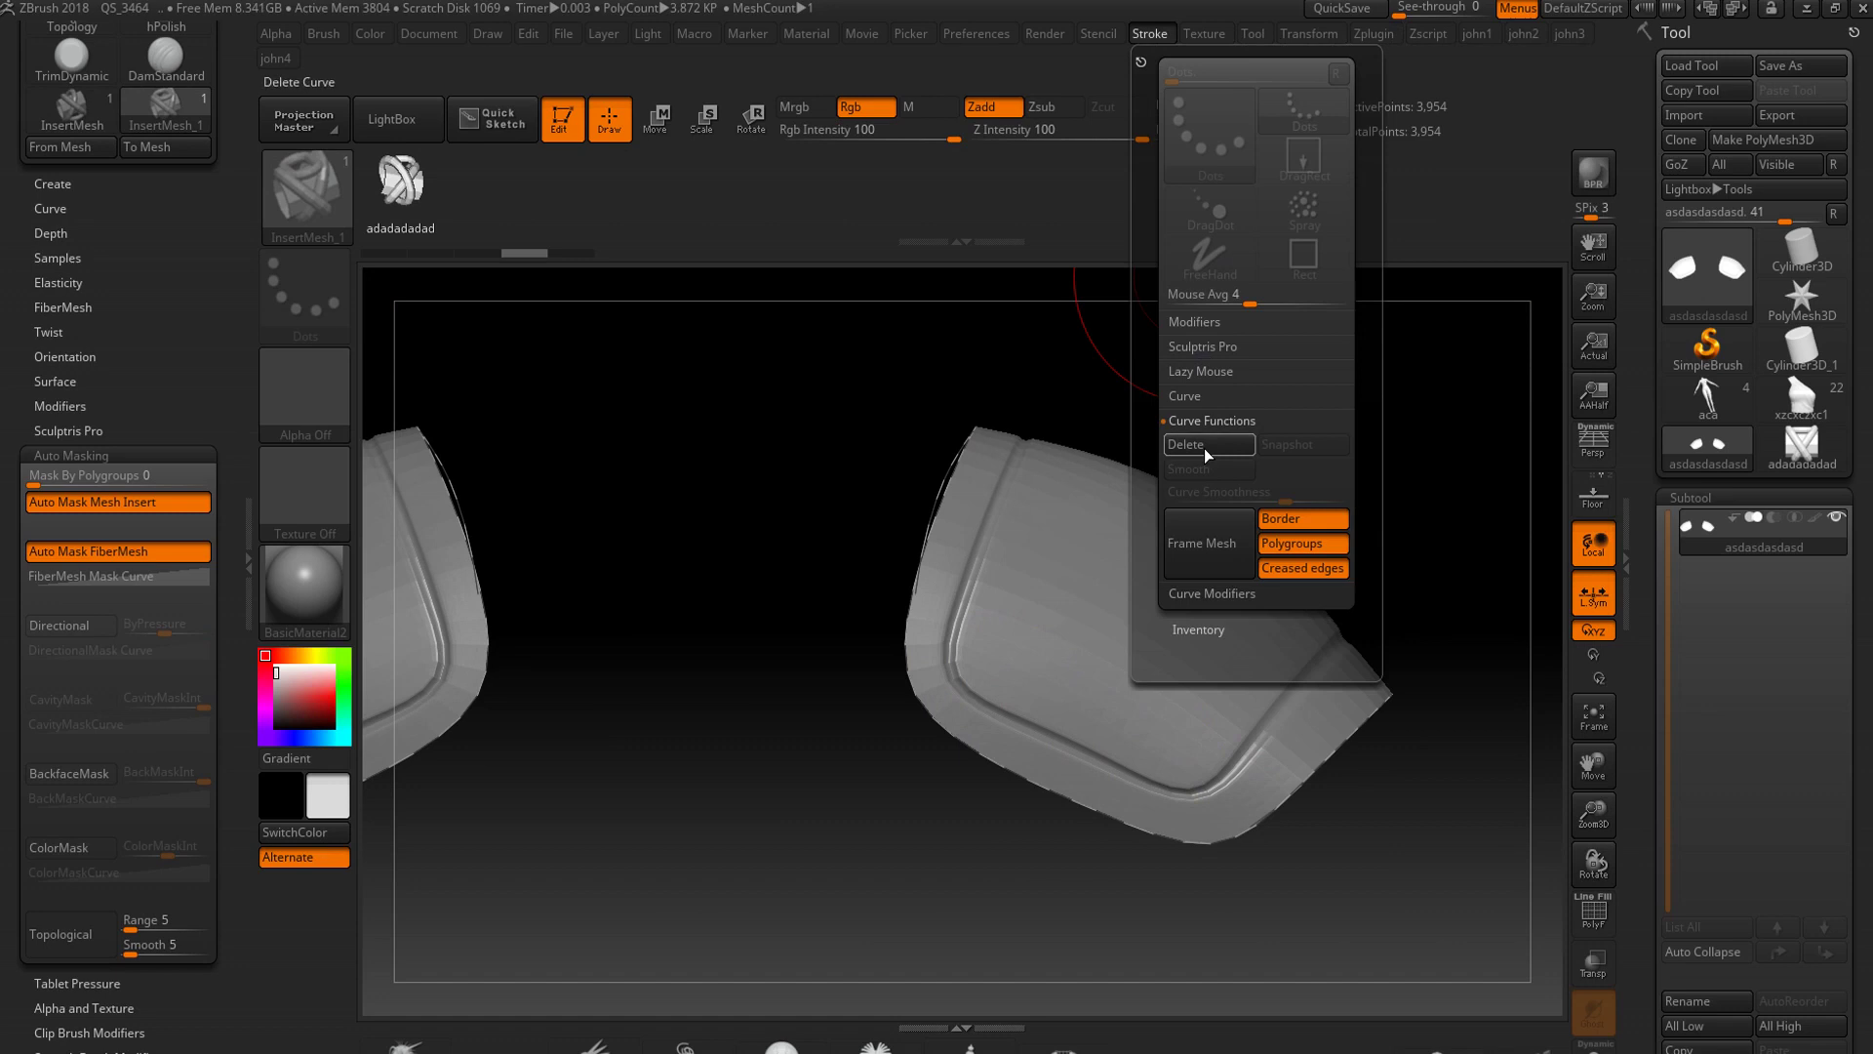
left_click(1199, 525)
Rotate the knot, make InsertMesh_2, test Frame Mesh on the pads, then undo.
left_click(1801, 443)
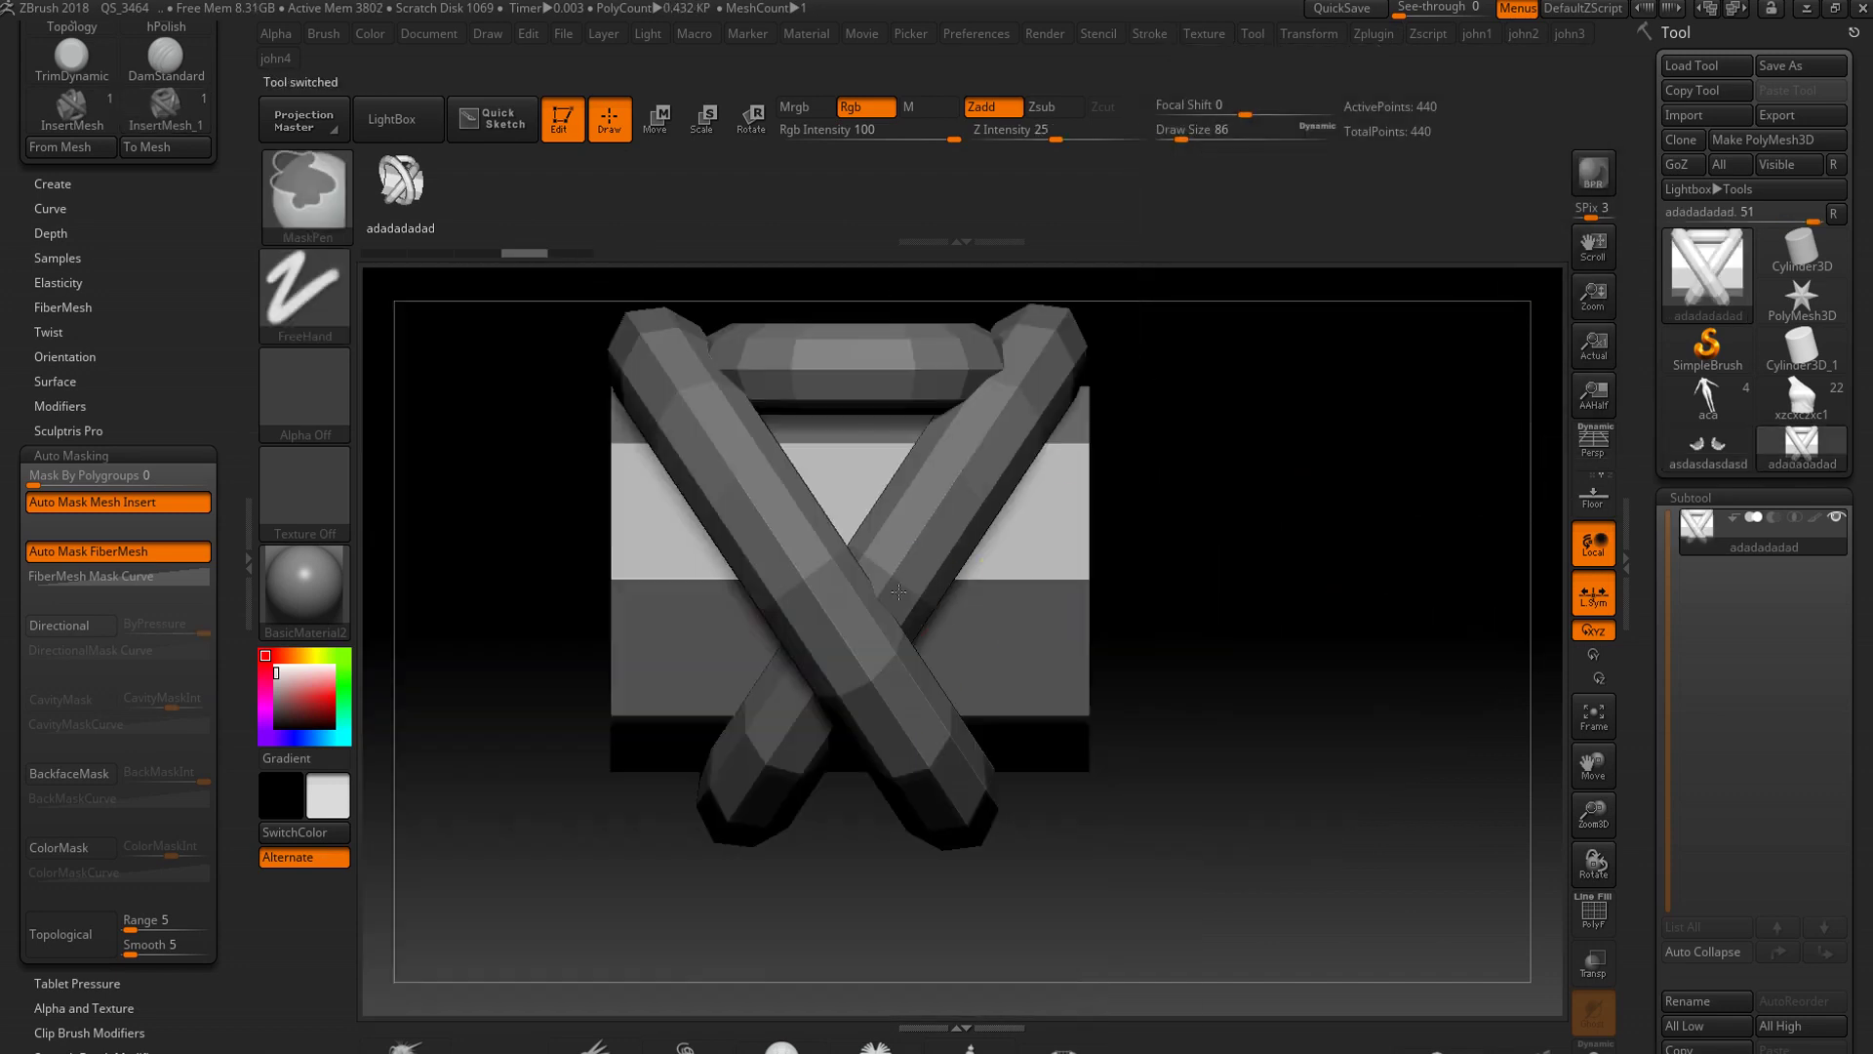
left_click_drag(683, 390, 378, 360)
left_click(324, 33)
left_click(823, 372)
left_click(1707, 444)
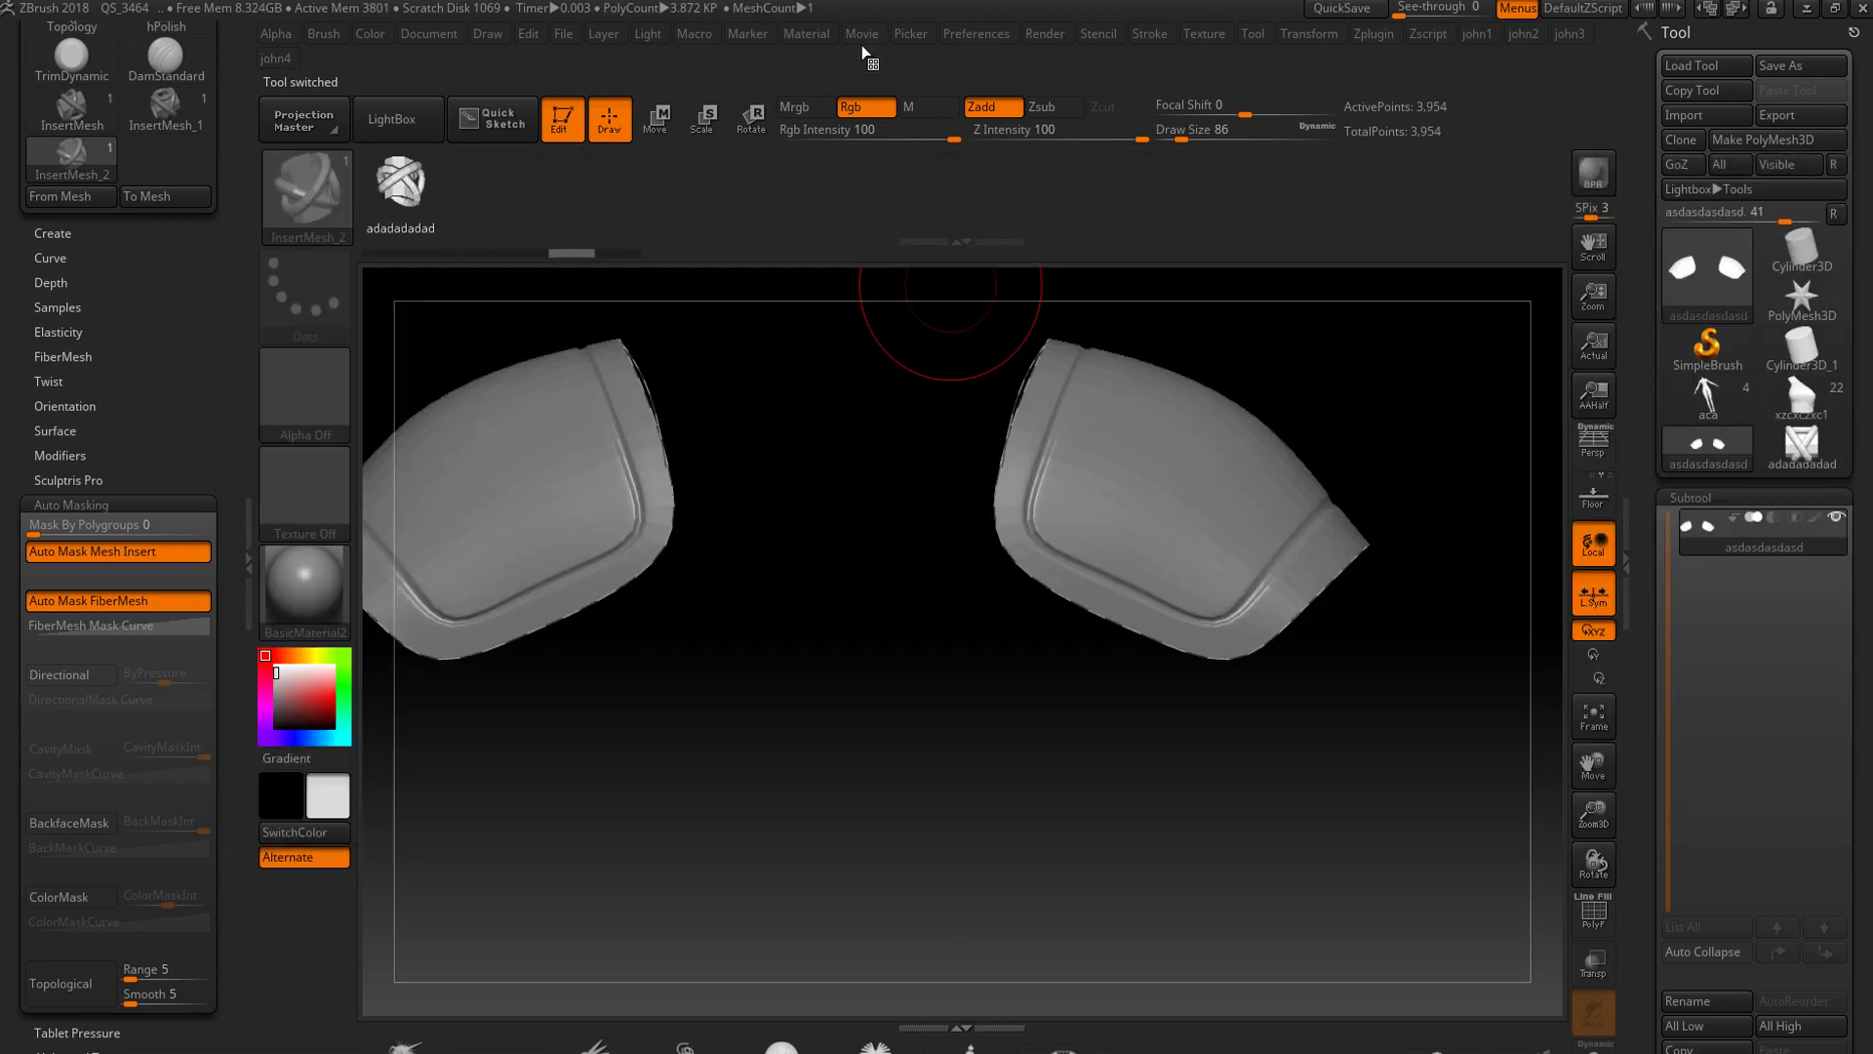
left_click(1168, 35)
left_click(1202, 542)
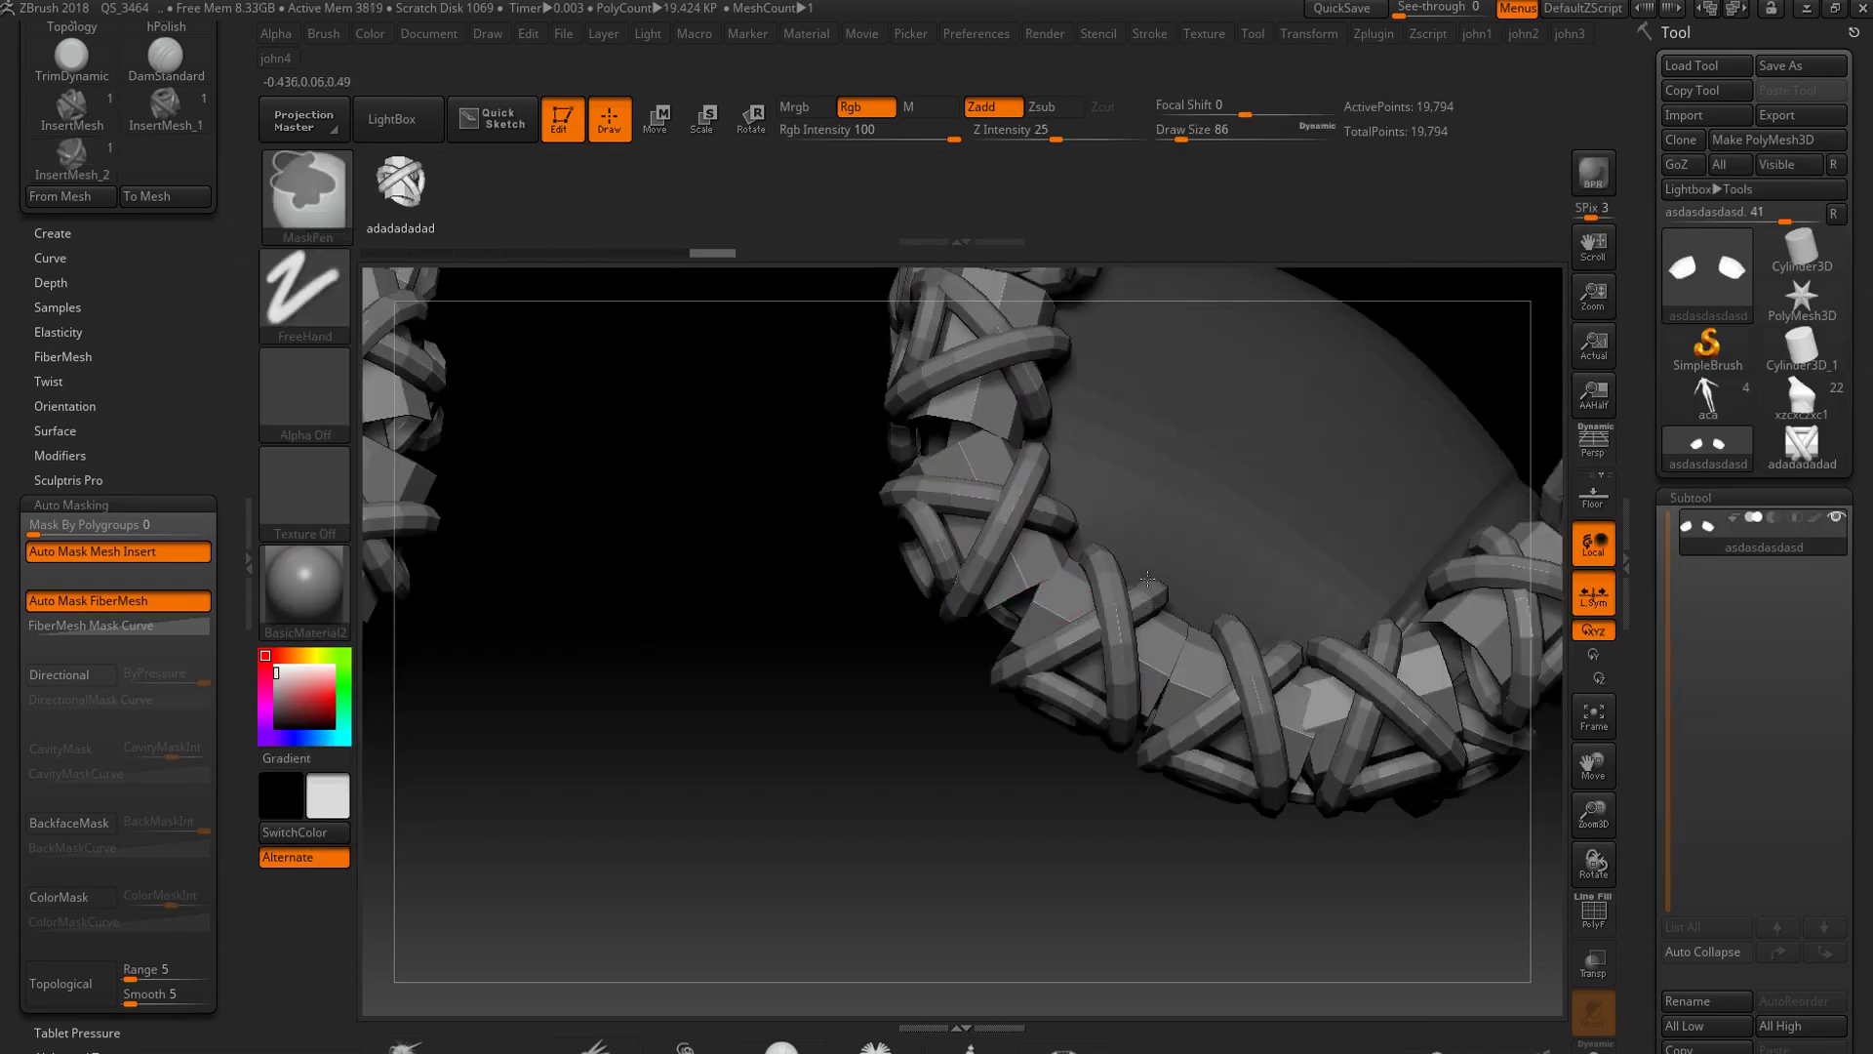
key("ctrl+z")
Rotate the knot diagonally, create InsertMesh_3, and frame both pad borders with knot chains.
left_click(1802, 444)
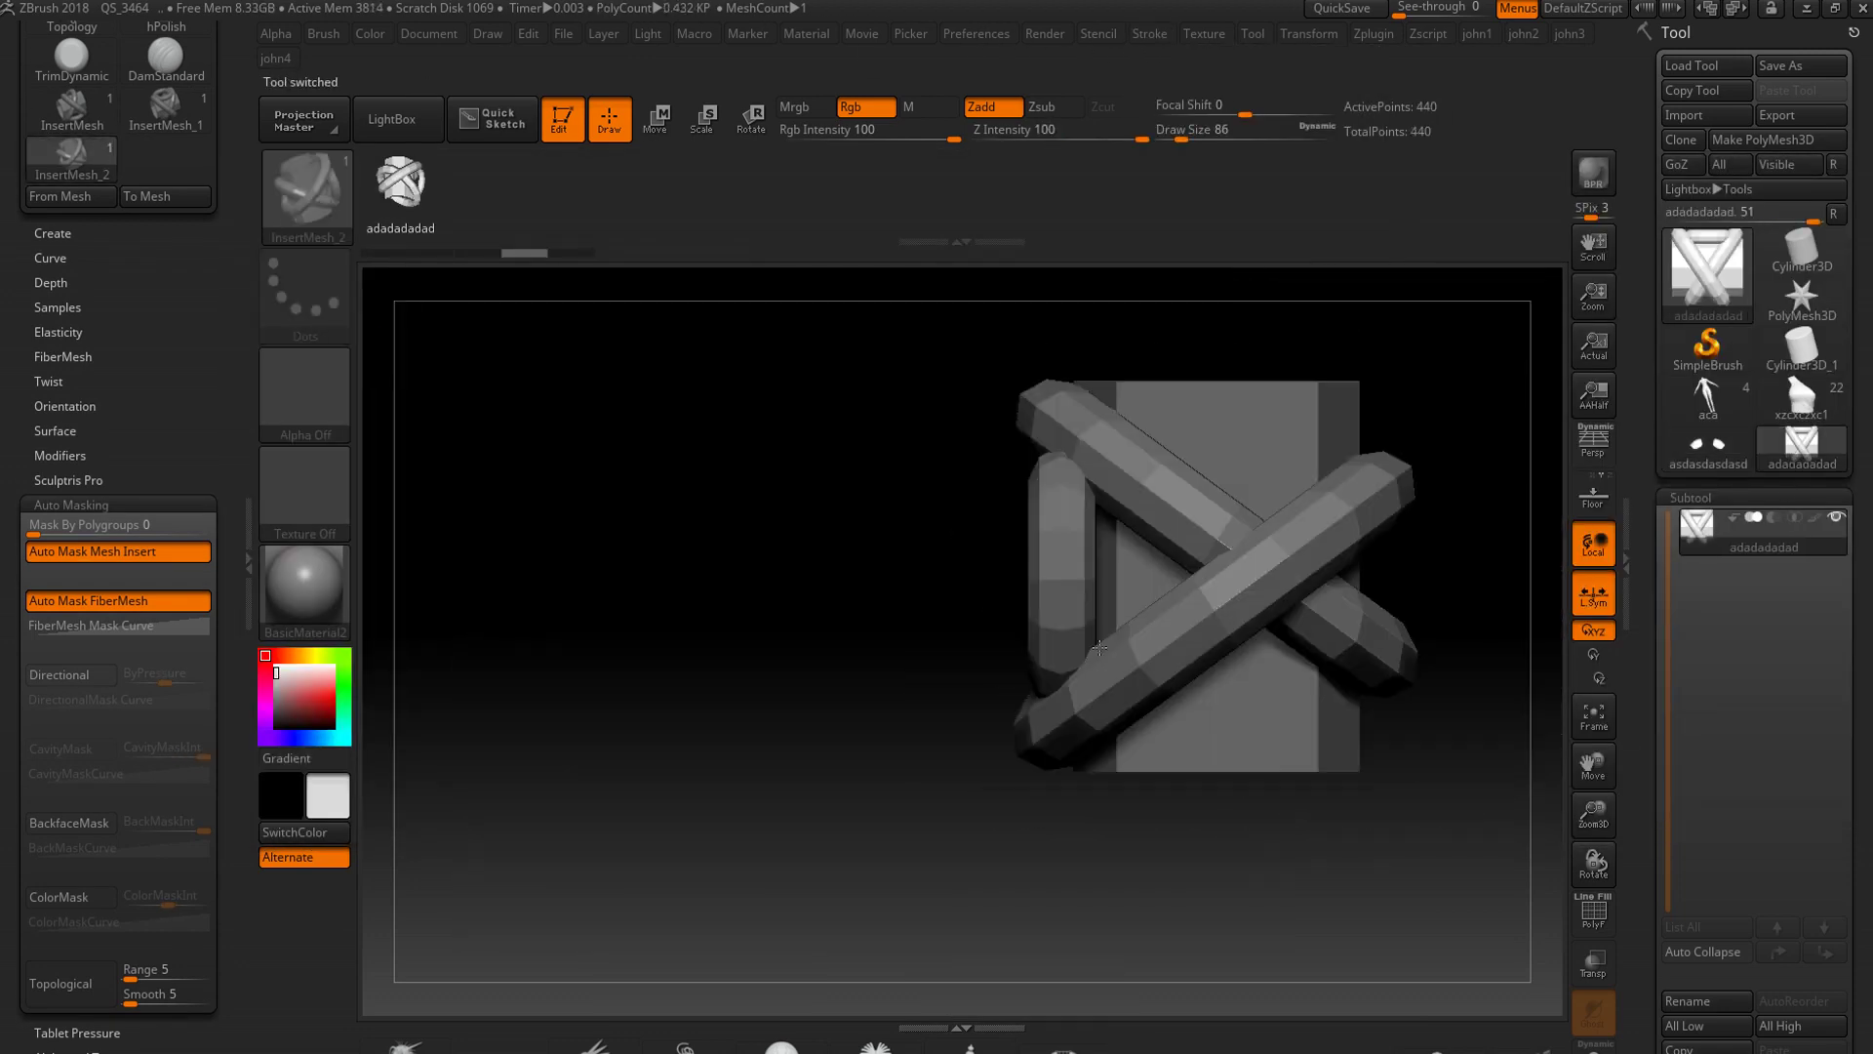
mouse_move(1150, 885)
left_mouse_down()
mouse_move(1234, 710)
mouse_move(1210, 688)
left_mouse_up()
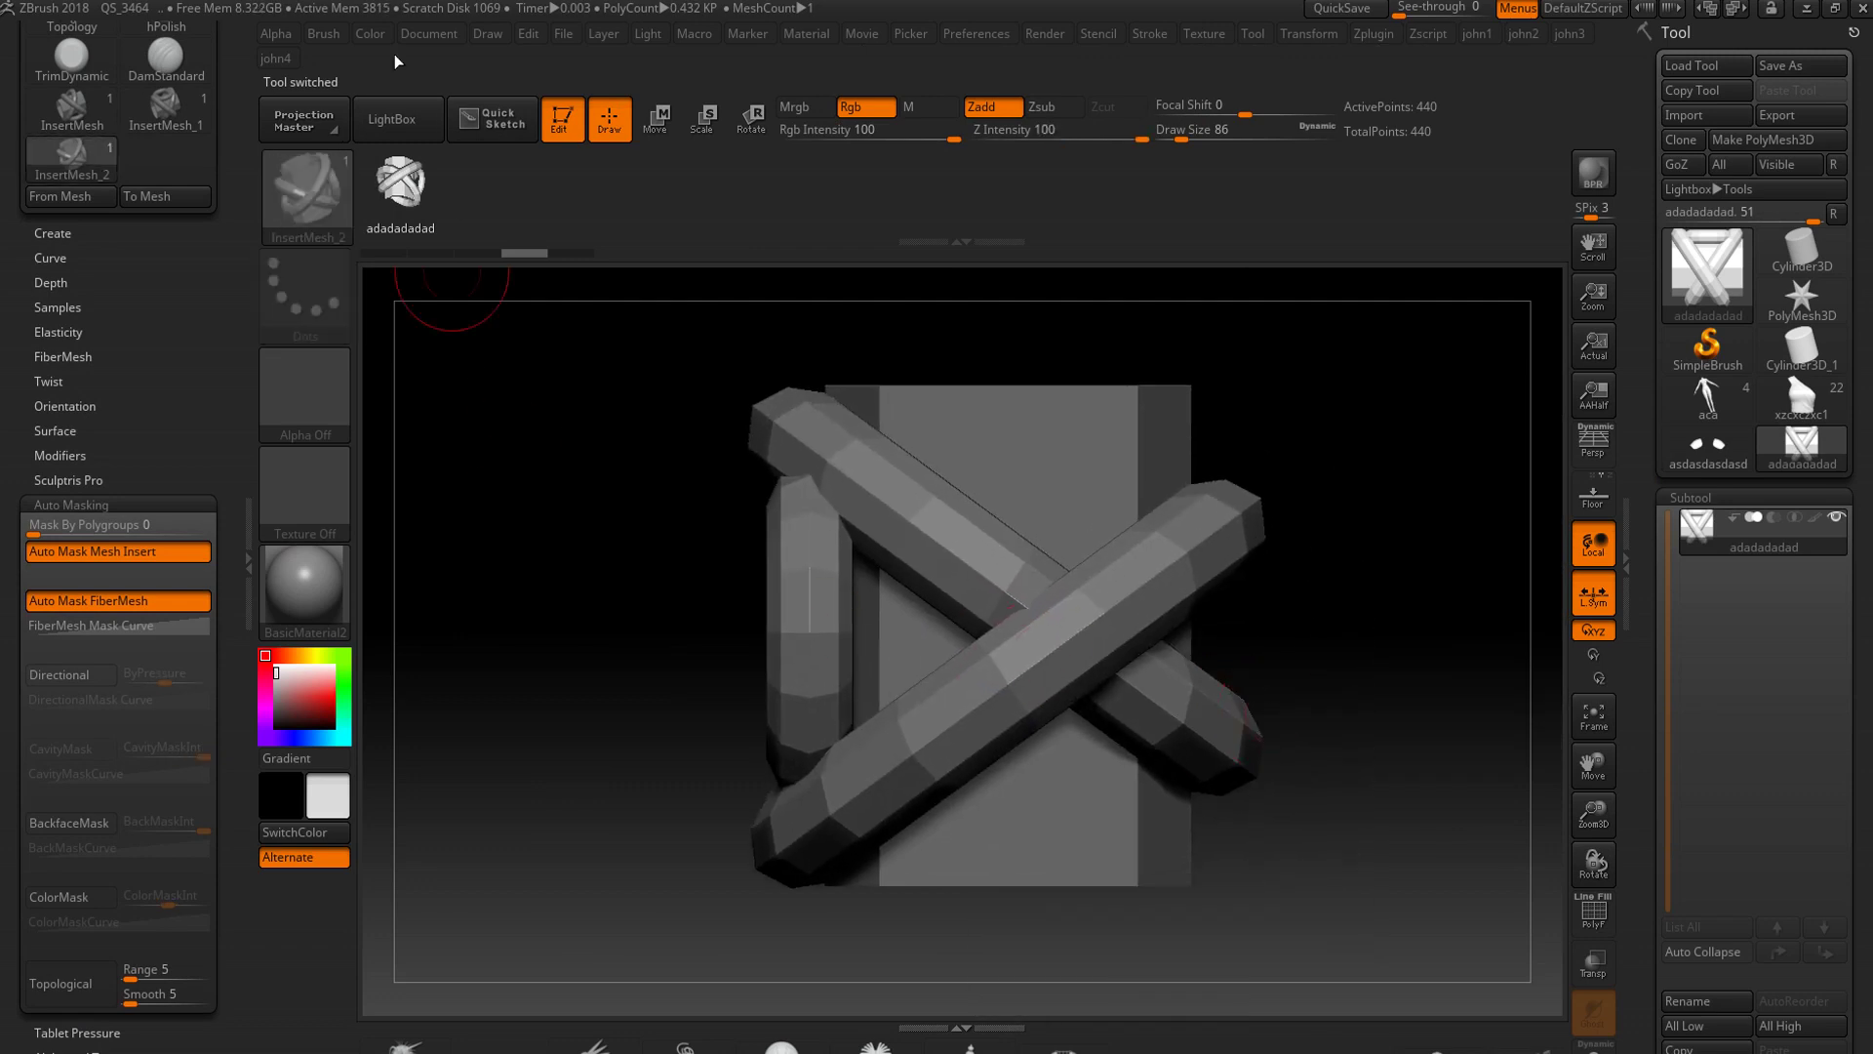
left_click(283, 200)
left_click(829, 368)
left_click(1707, 444)
left_click(1151, 34)
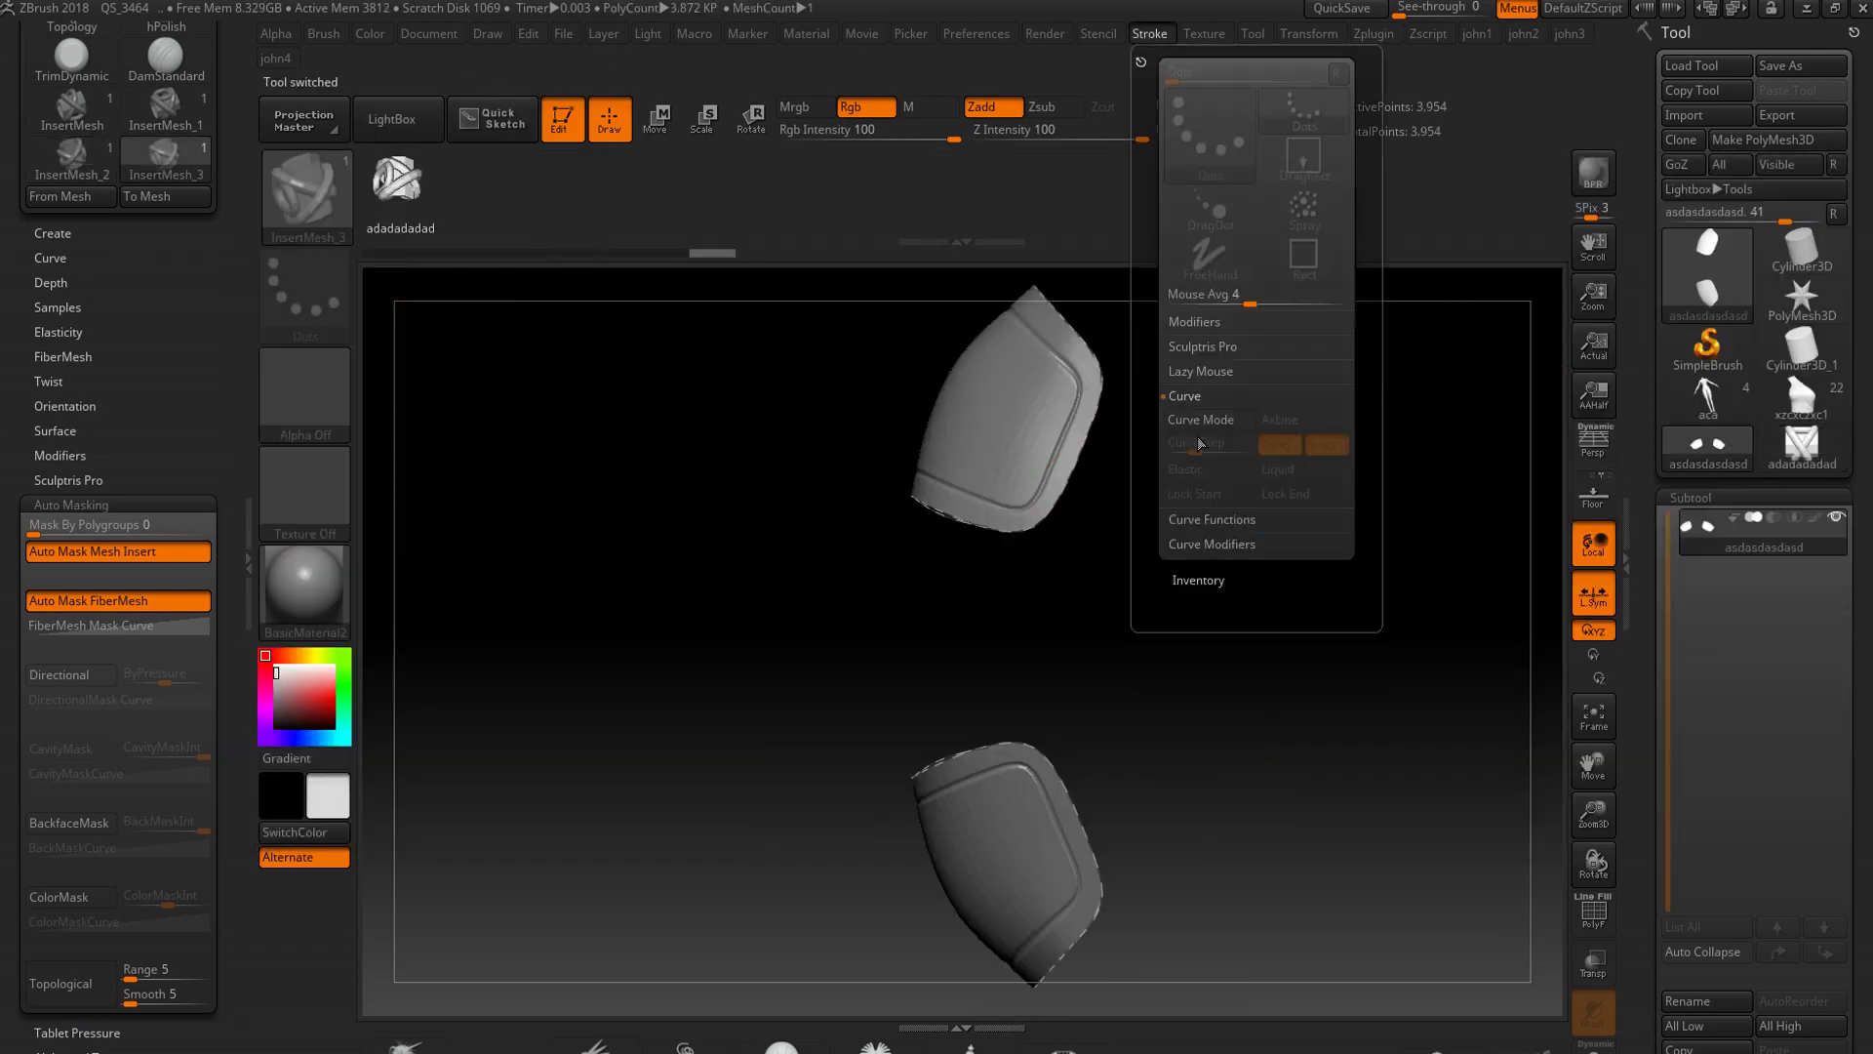
left_click(965, 756)
mouse_move(1025, 682)
left_mouse_down()
mouse_move(936, 661)
mouse_move(887, 757)
mouse_move(828, 607)
left_mouse_up()
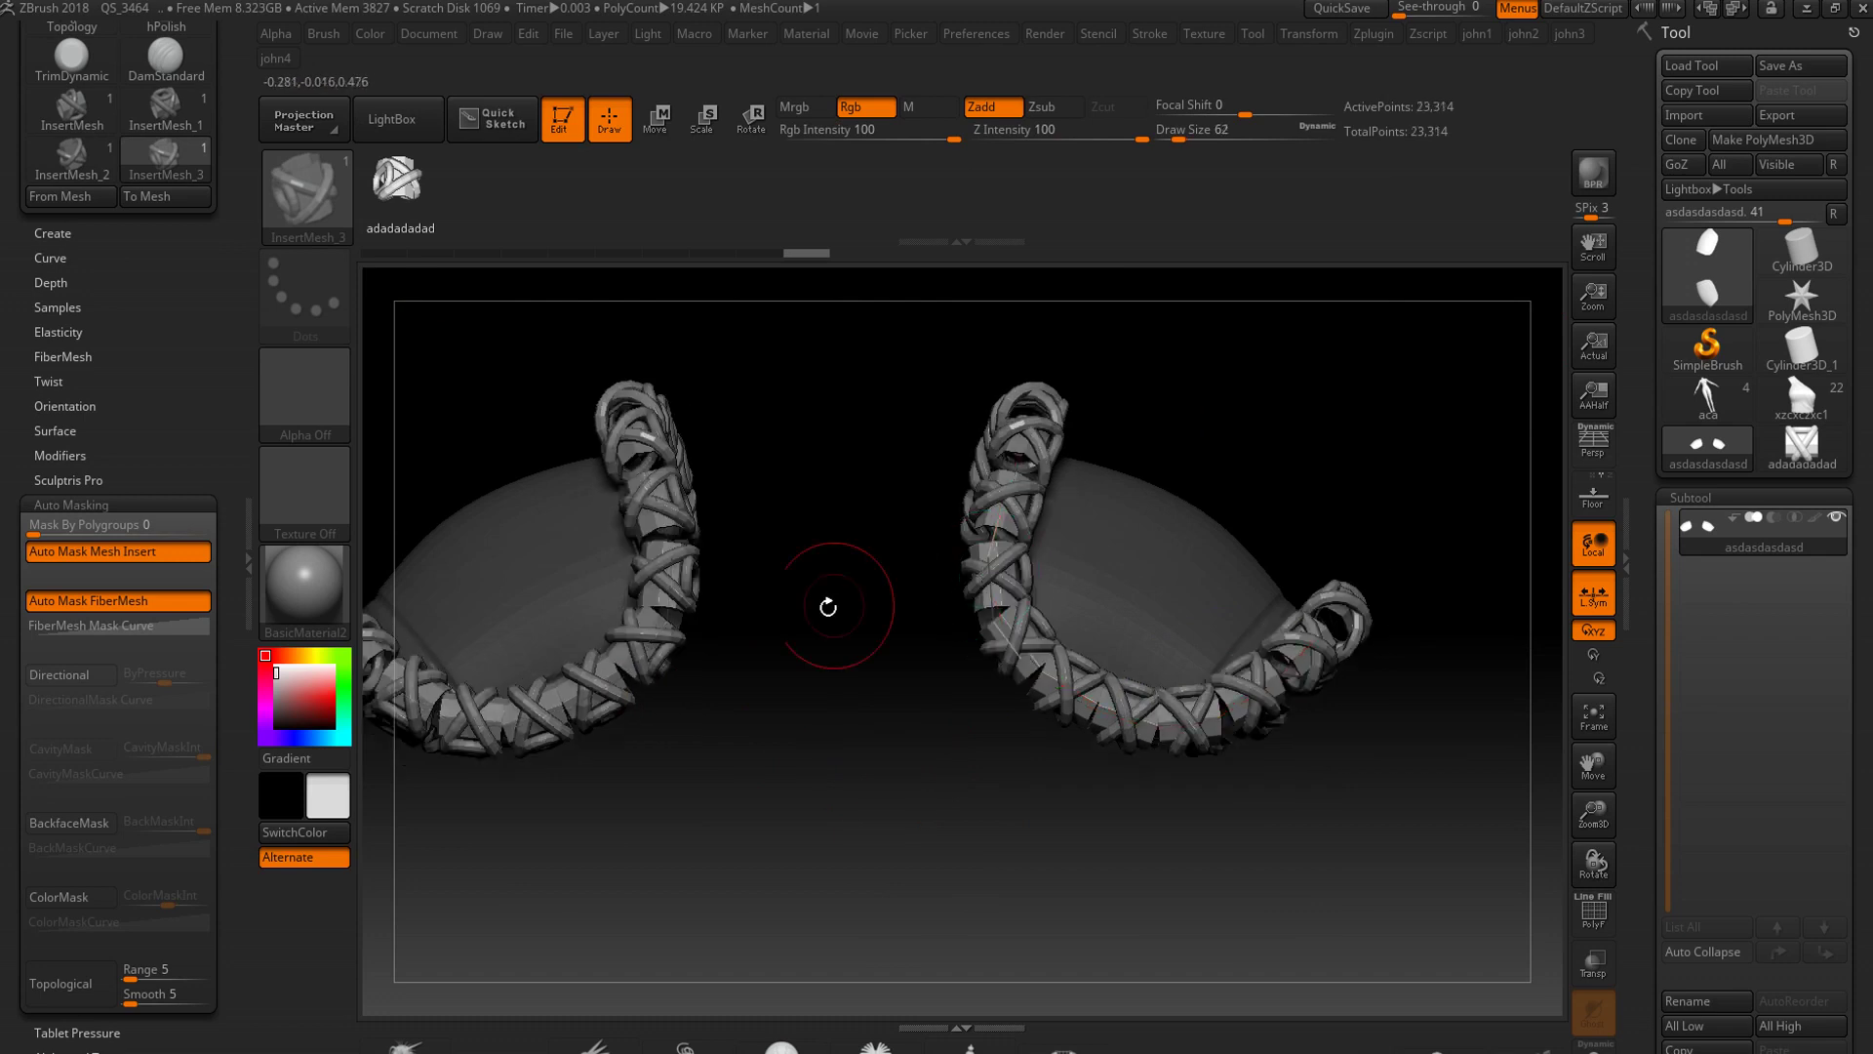
Set Max Bend Angle to 90 in Stroke Modifiers and inspect the regenerated rim lacing.
left_click_drag(1016, 471, 819, 851)
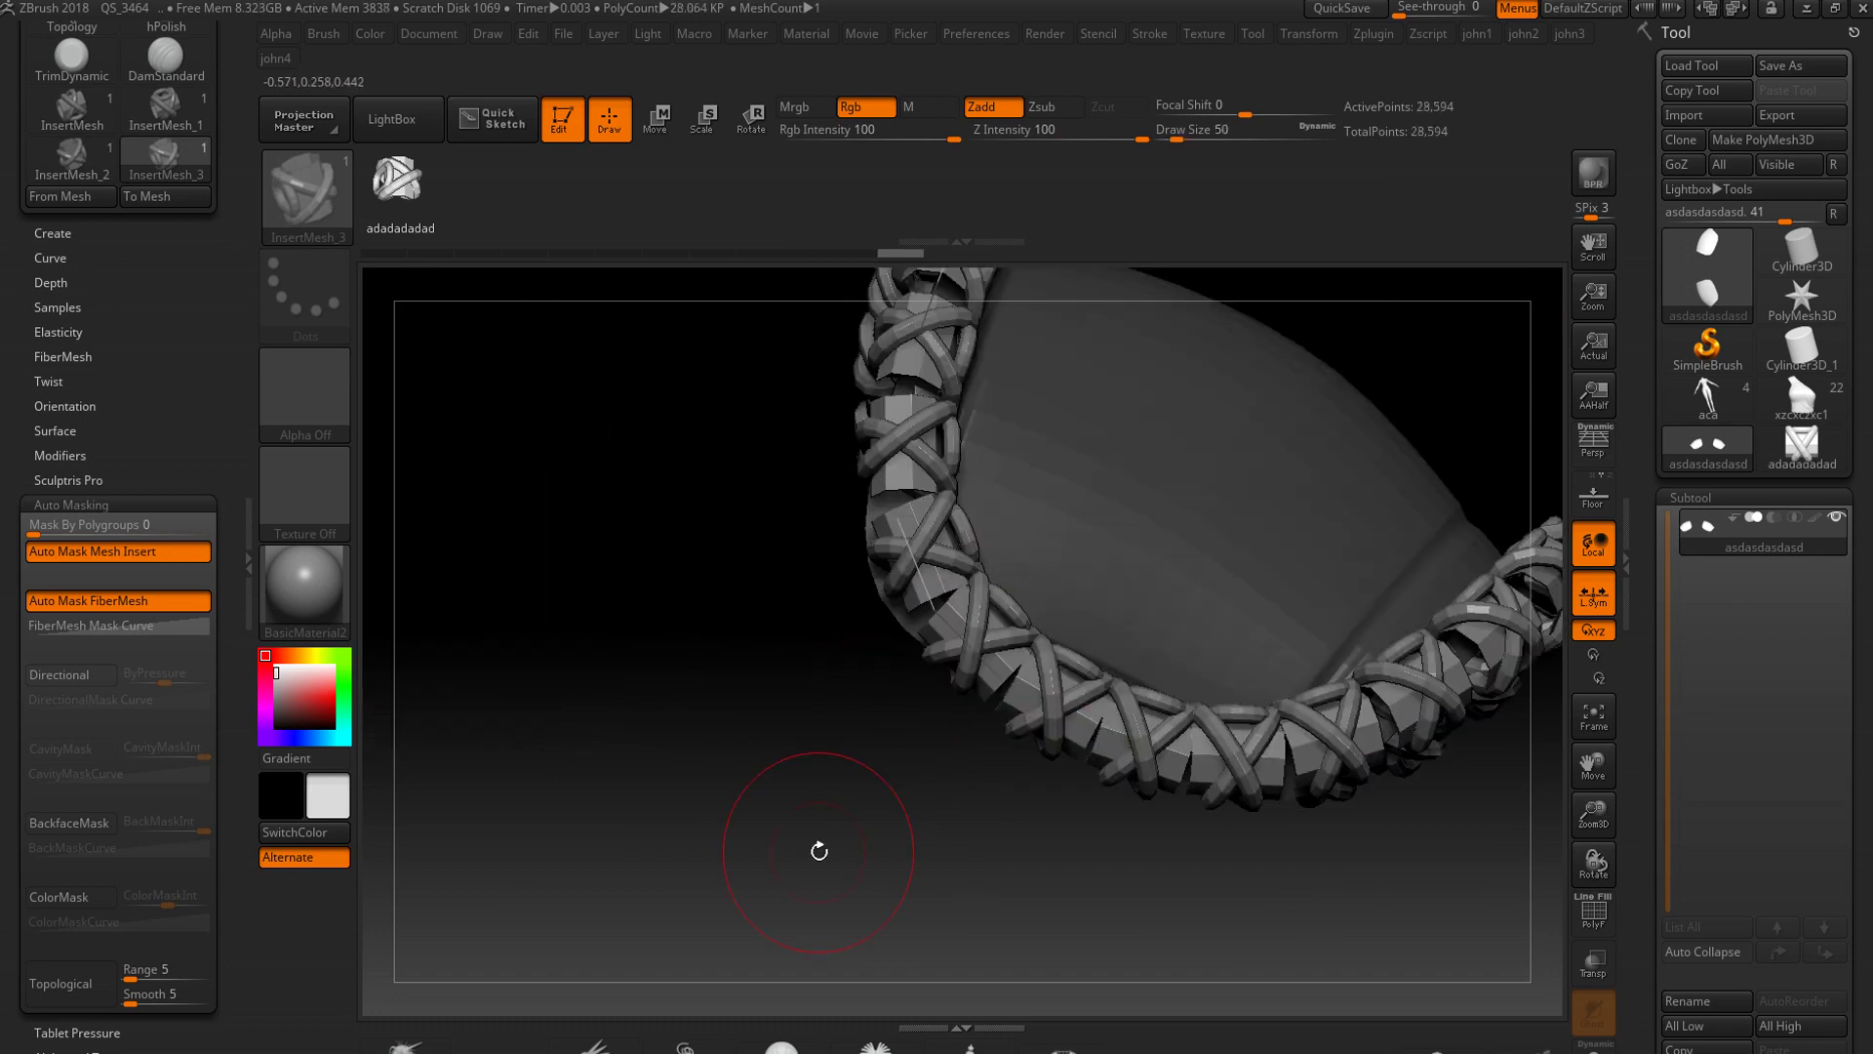
left_click(71, 454)
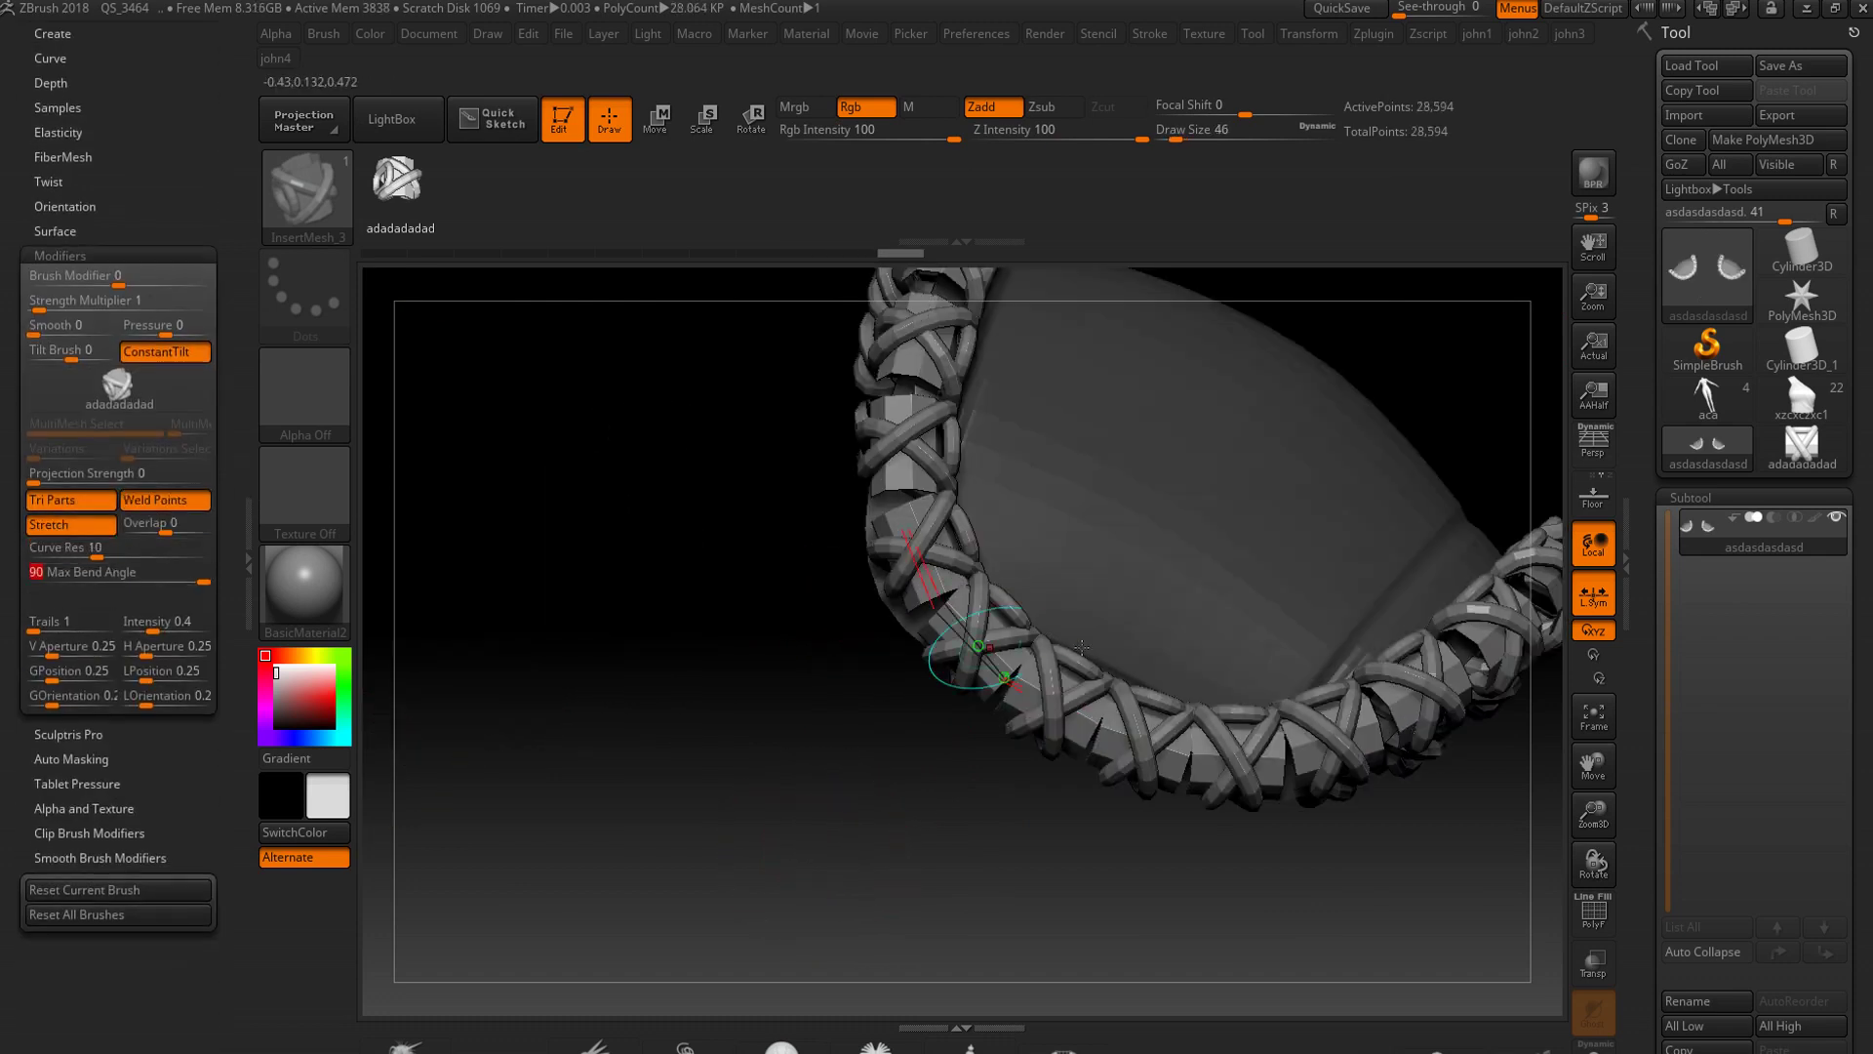
key("Return")
left_click_drag(742, 721, 670, 782)
mouse_move(831, 605)
left_mouse_down()
mouse_move(1064, 766)
mouse_move(1034, 781)
left_mouse_up()
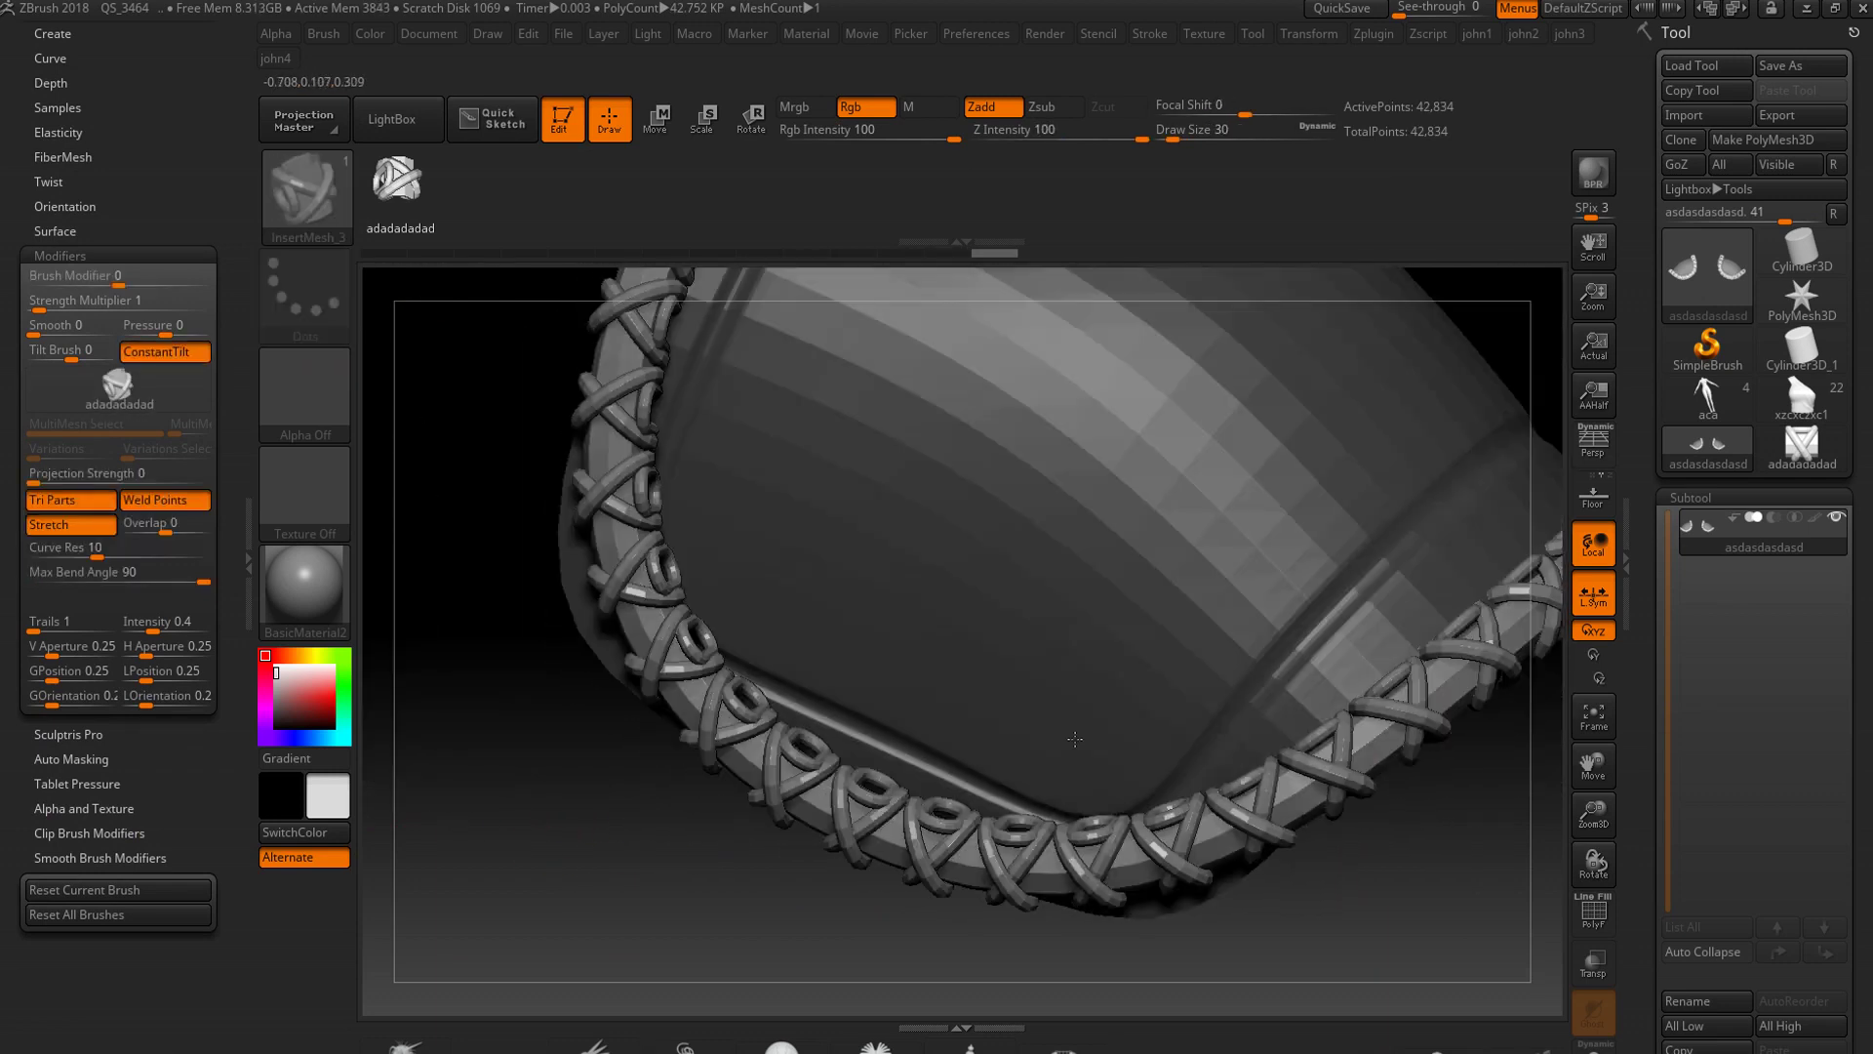
left_click(49, 59)
mouse_move(556, 592)
left_mouse_down()
mouse_move(1096, 807)
mouse_move(1213, 726)
left_mouse_up()
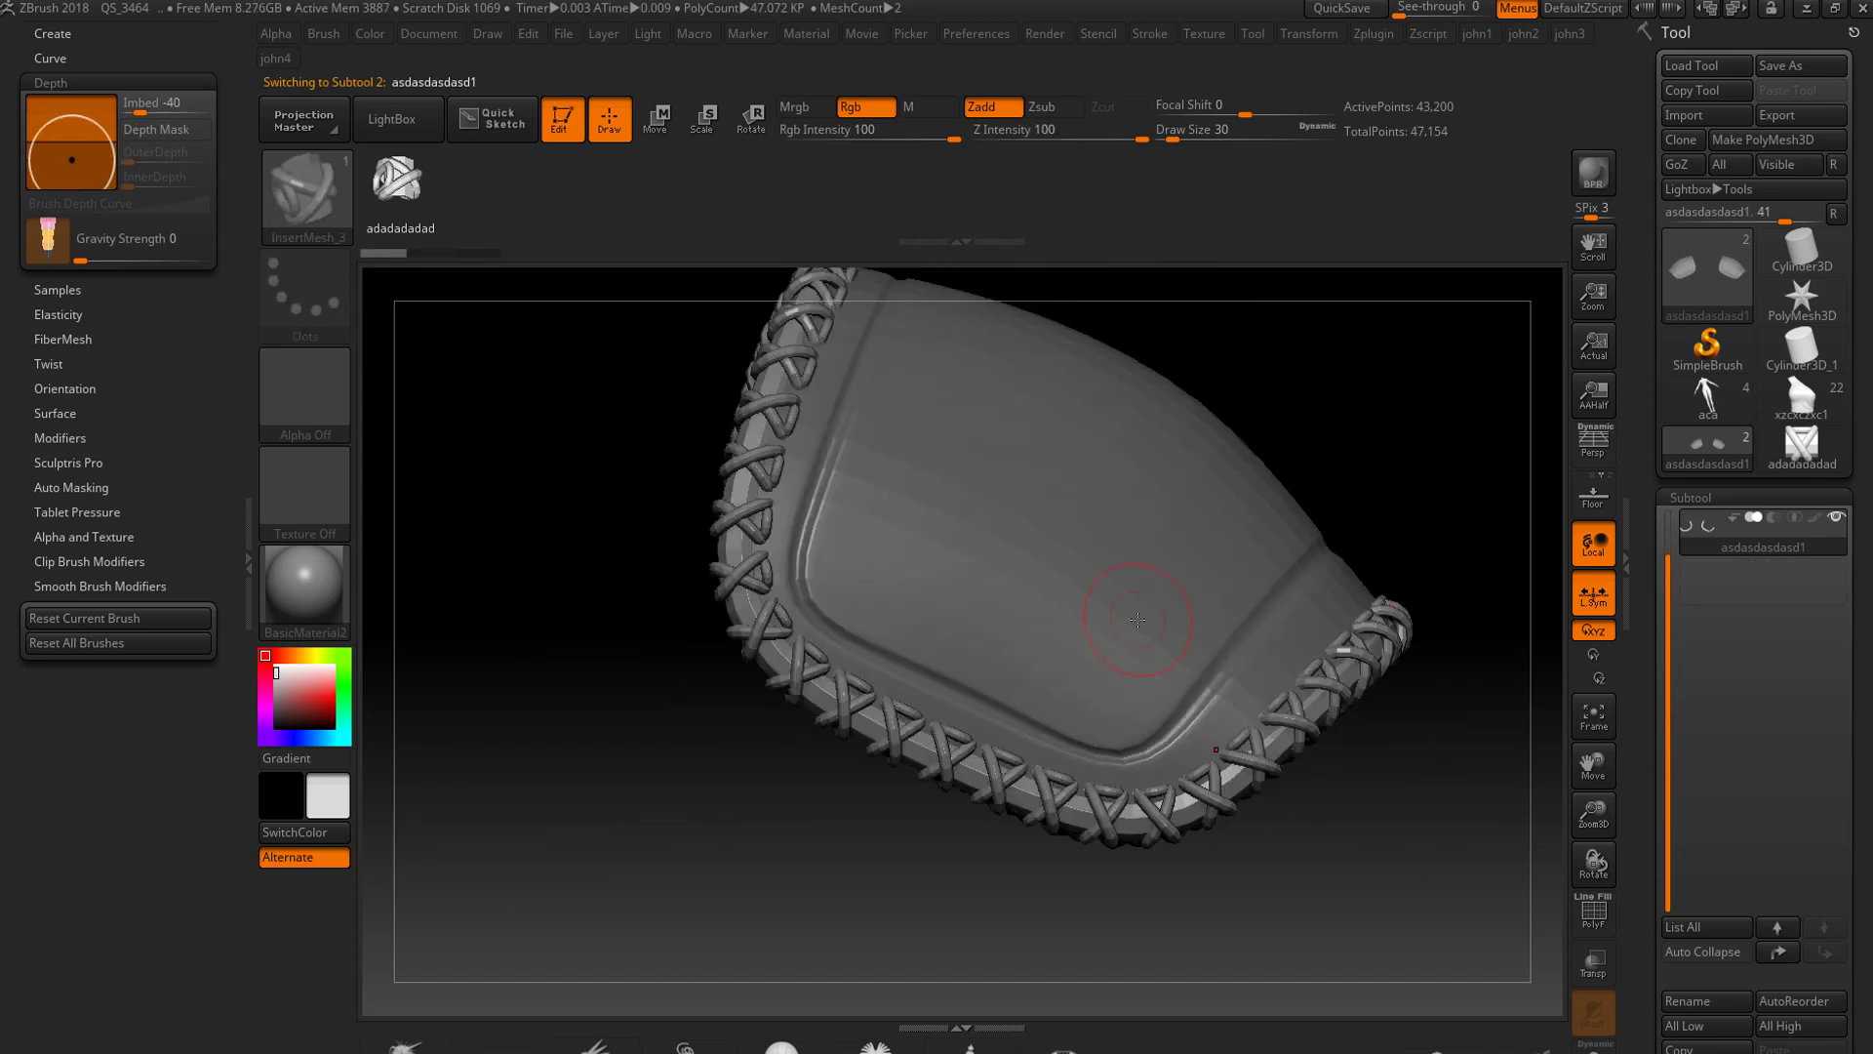
Load the character tool and test-move the shoulder pads with Transpose, then undo.
left_click(1801, 395)
left_click(1707, 274)
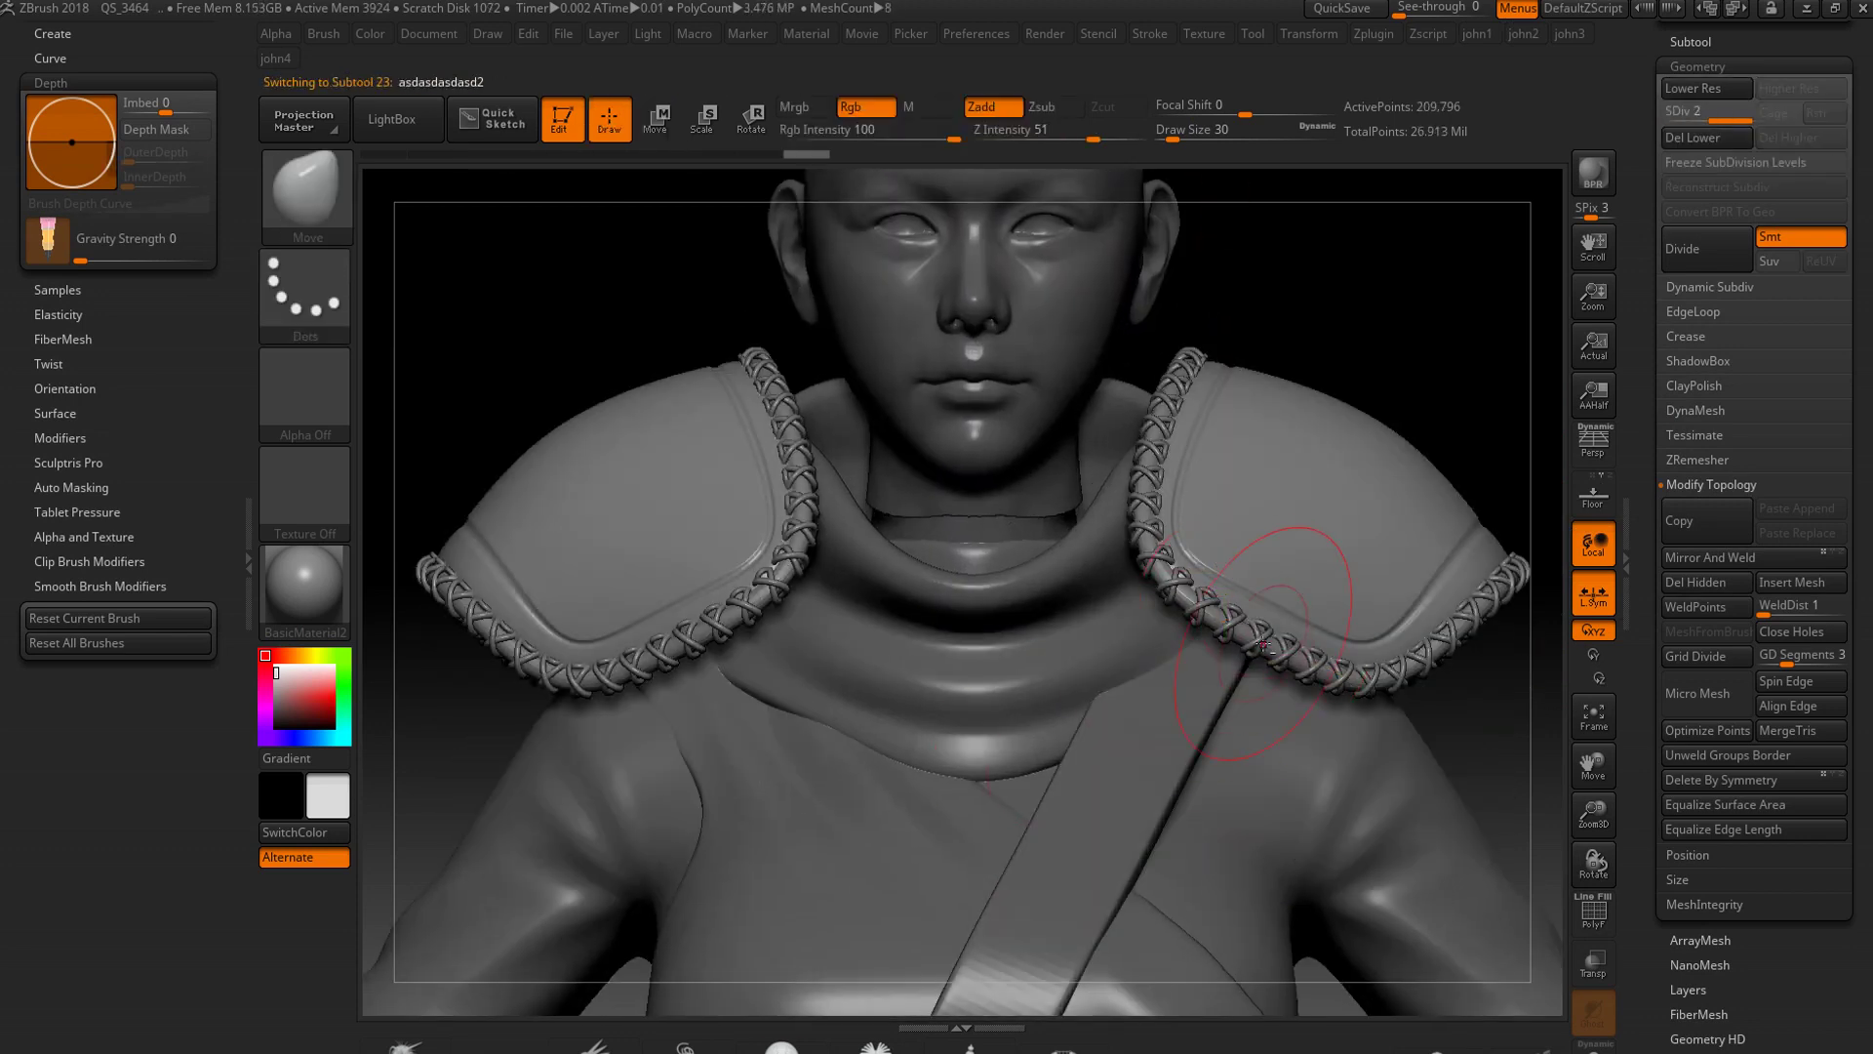
left_click_drag(1272, 663, 1295, 902)
key("ctrl+z")
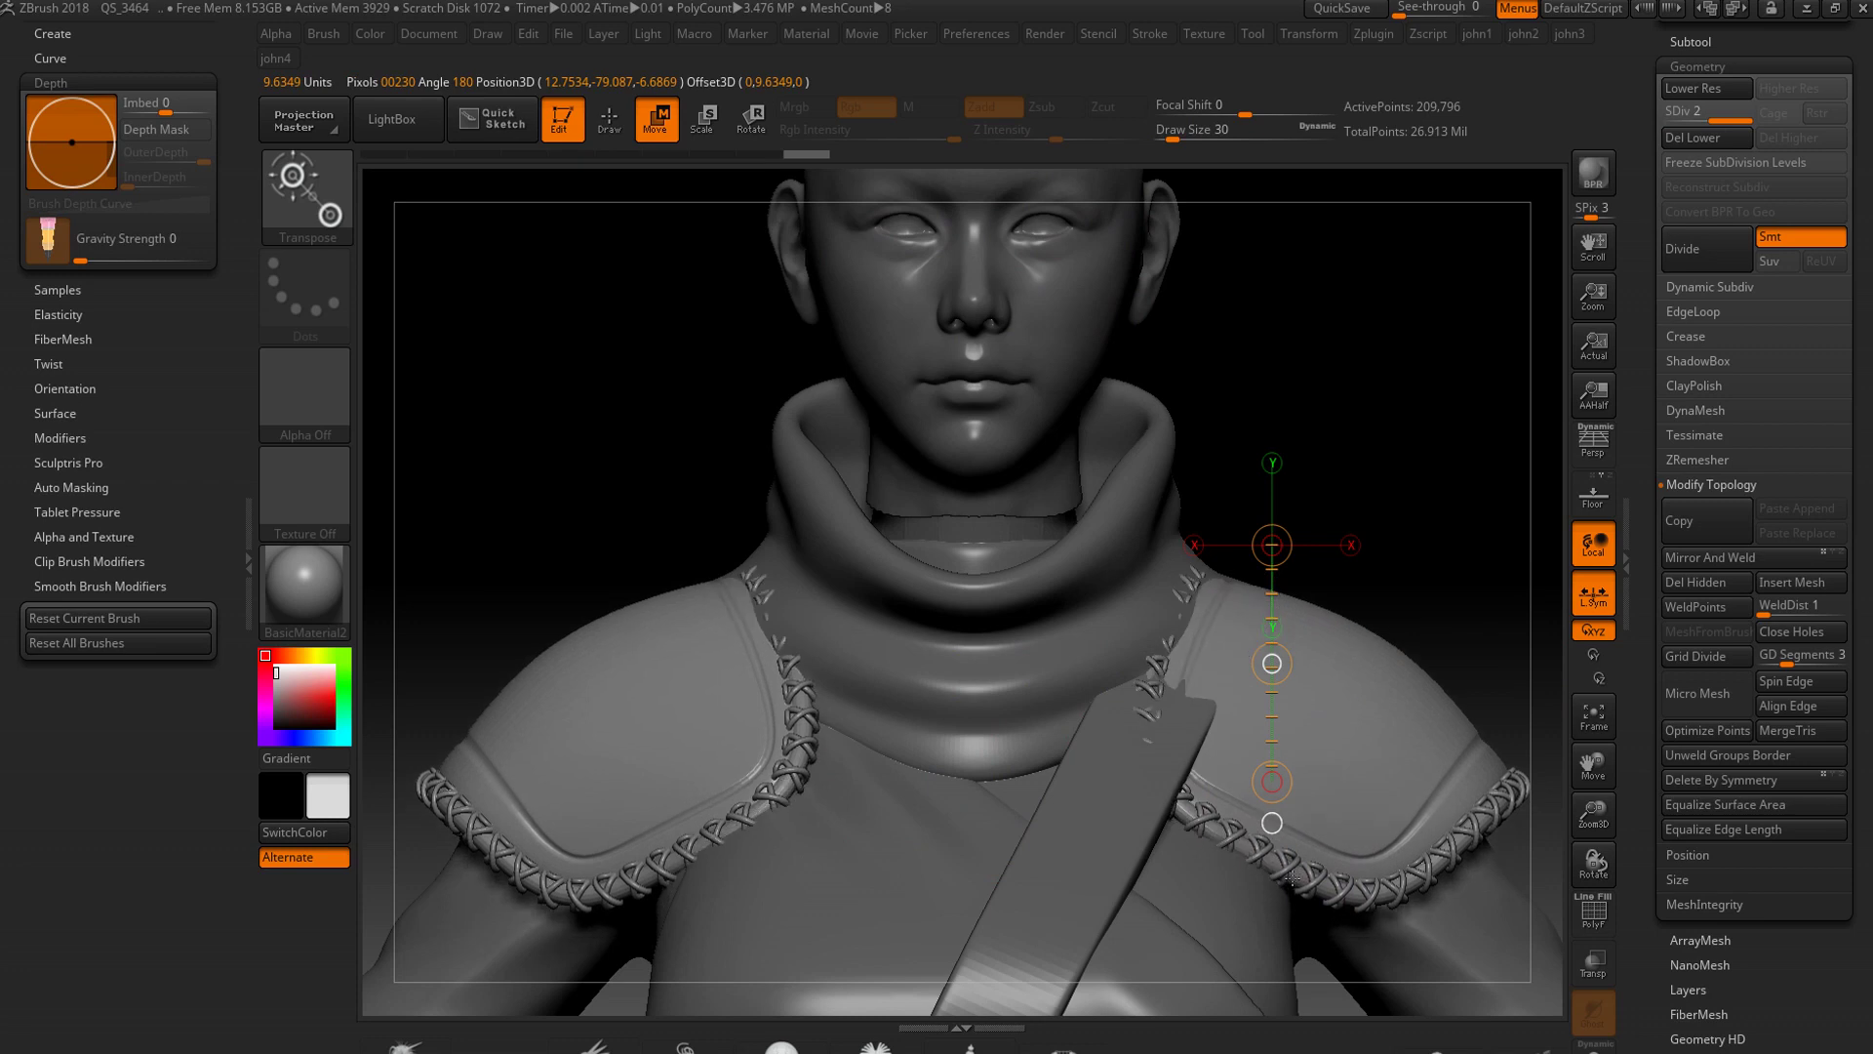
key("q")
Orbit from the shoulder chain trim toward the chest and pick another part.
left_click_drag(1414, 390, 859, 790)
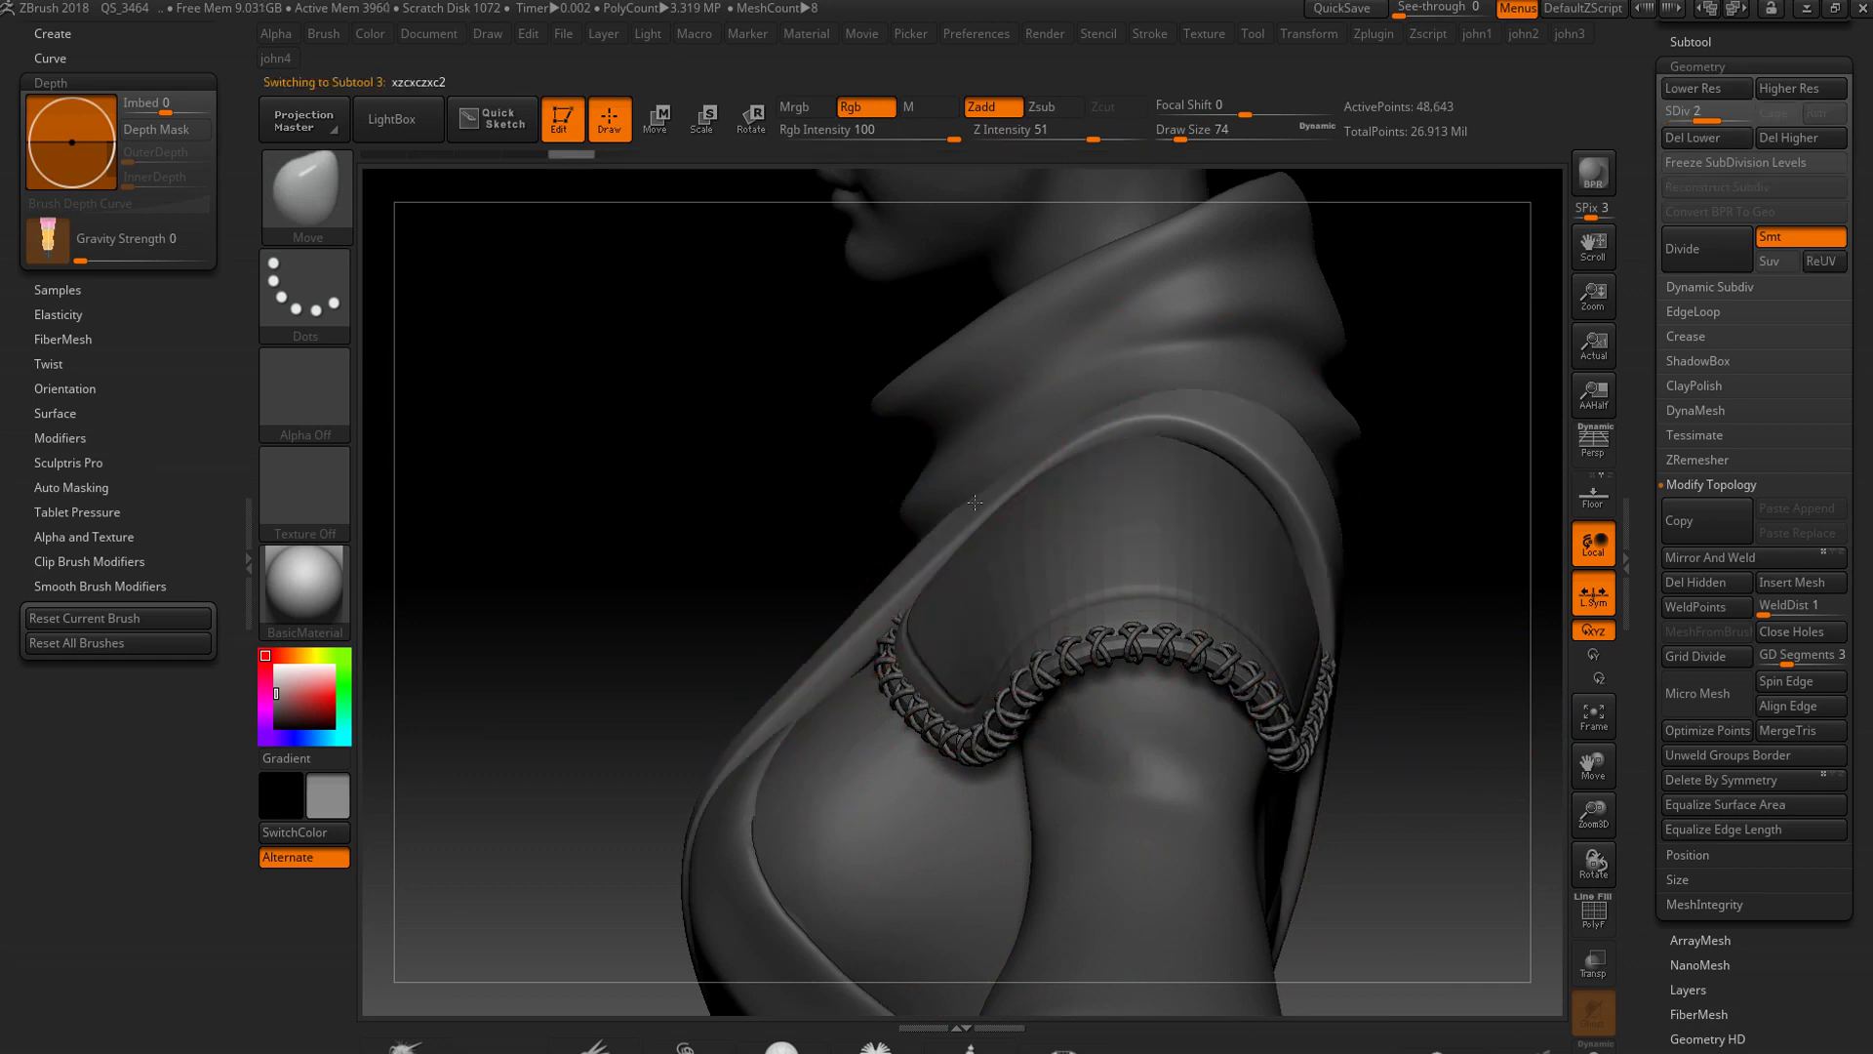
left_click_drag(975, 501, 934, 533)
left_click(934, 533, "alt")
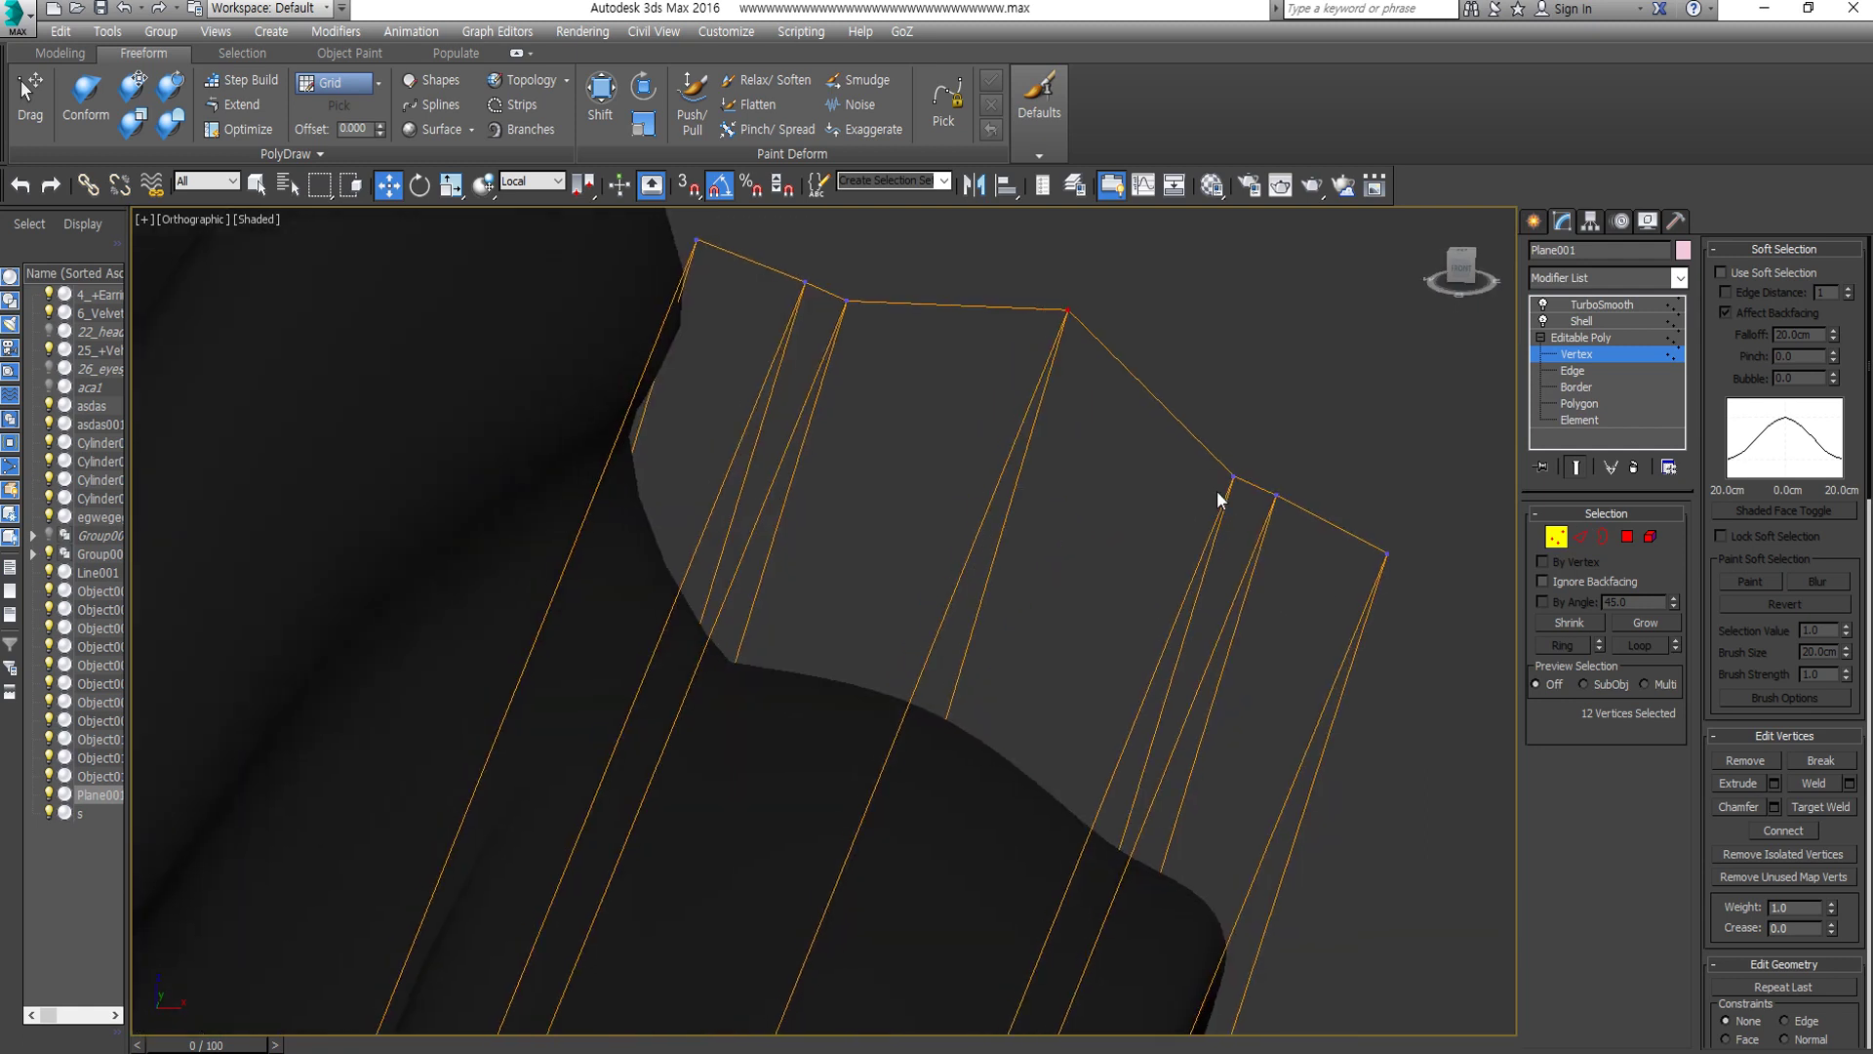
Orbit around the strap's repositioned vertices to check the fit to the chest.
middle_click_drag(1036, 585, 1320, 577, "alt")
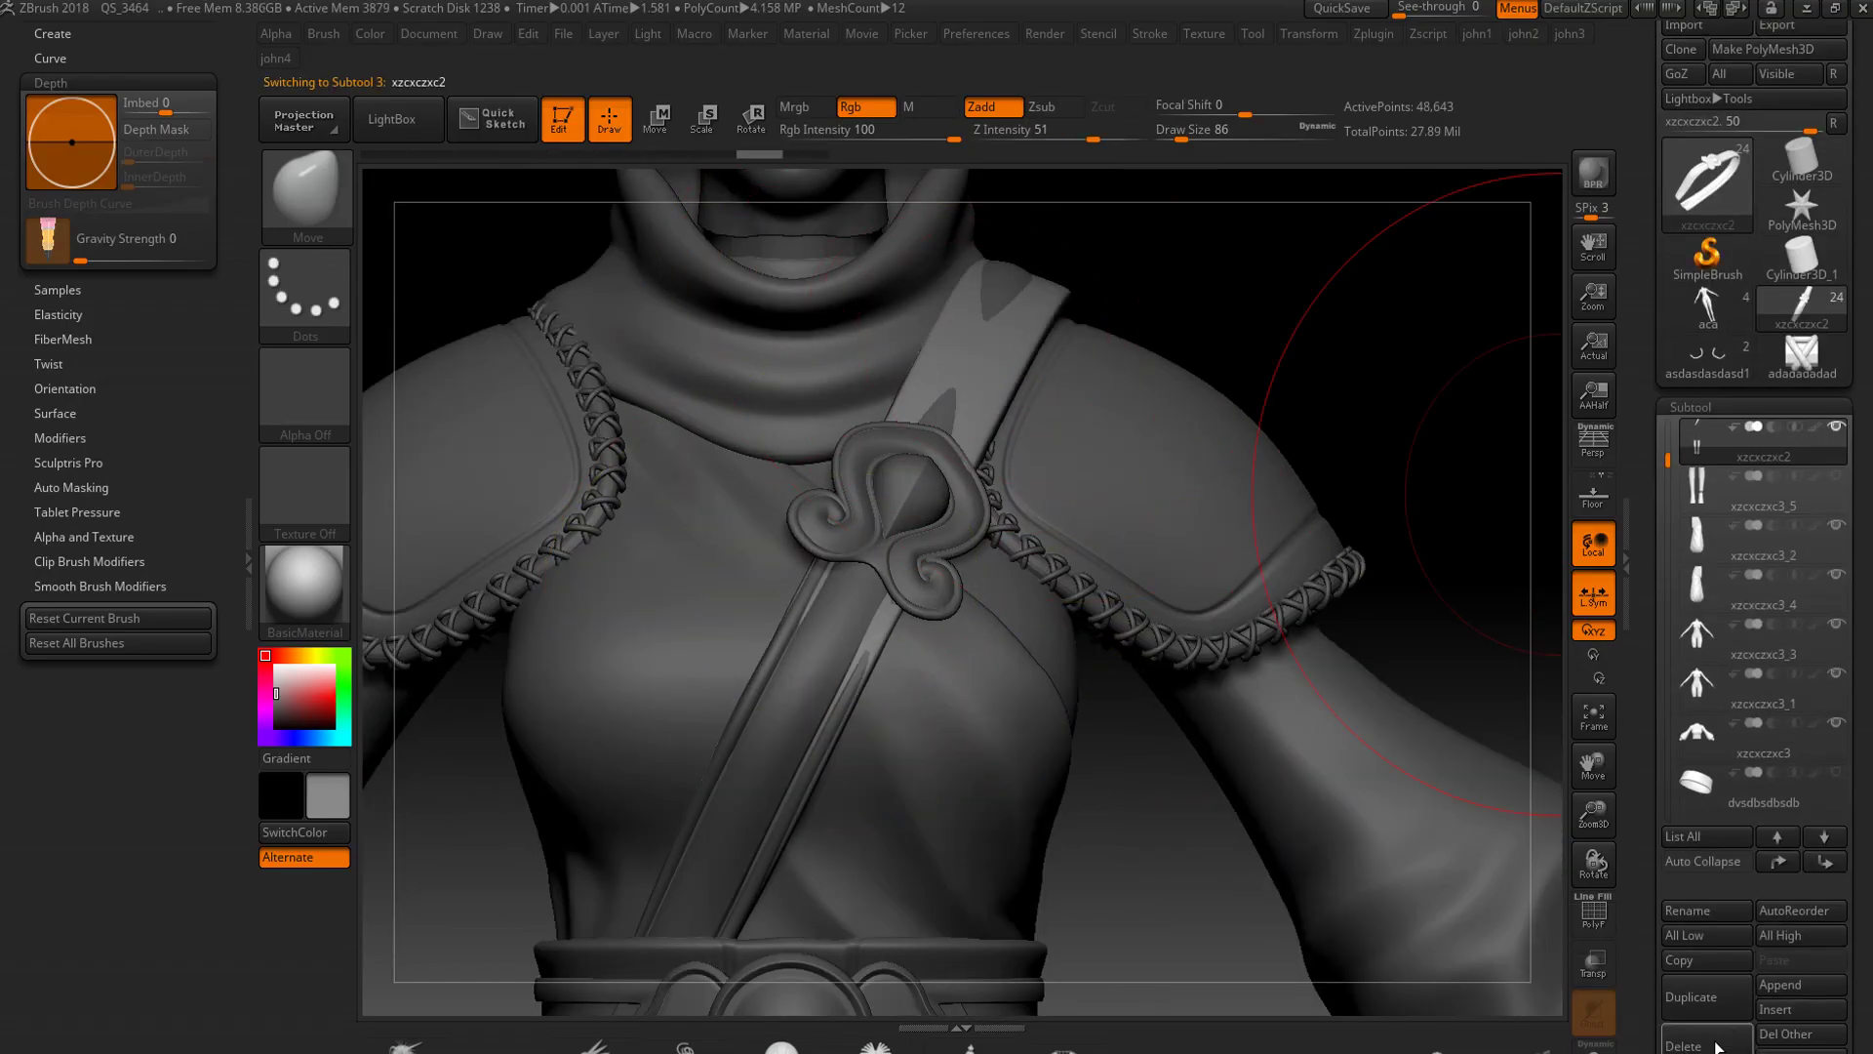
Select the SASCSAC chest cloth subtool and zoom into the chest area.
left_click_drag(1415, 927, 1269, 731, "alt")
mouse_move(1415, 878)
left_mouse_down()
mouse_move(1219, 858)
mouse_move(1415, 877)
left_mouse_up()
left_click(951, 532, "alt")
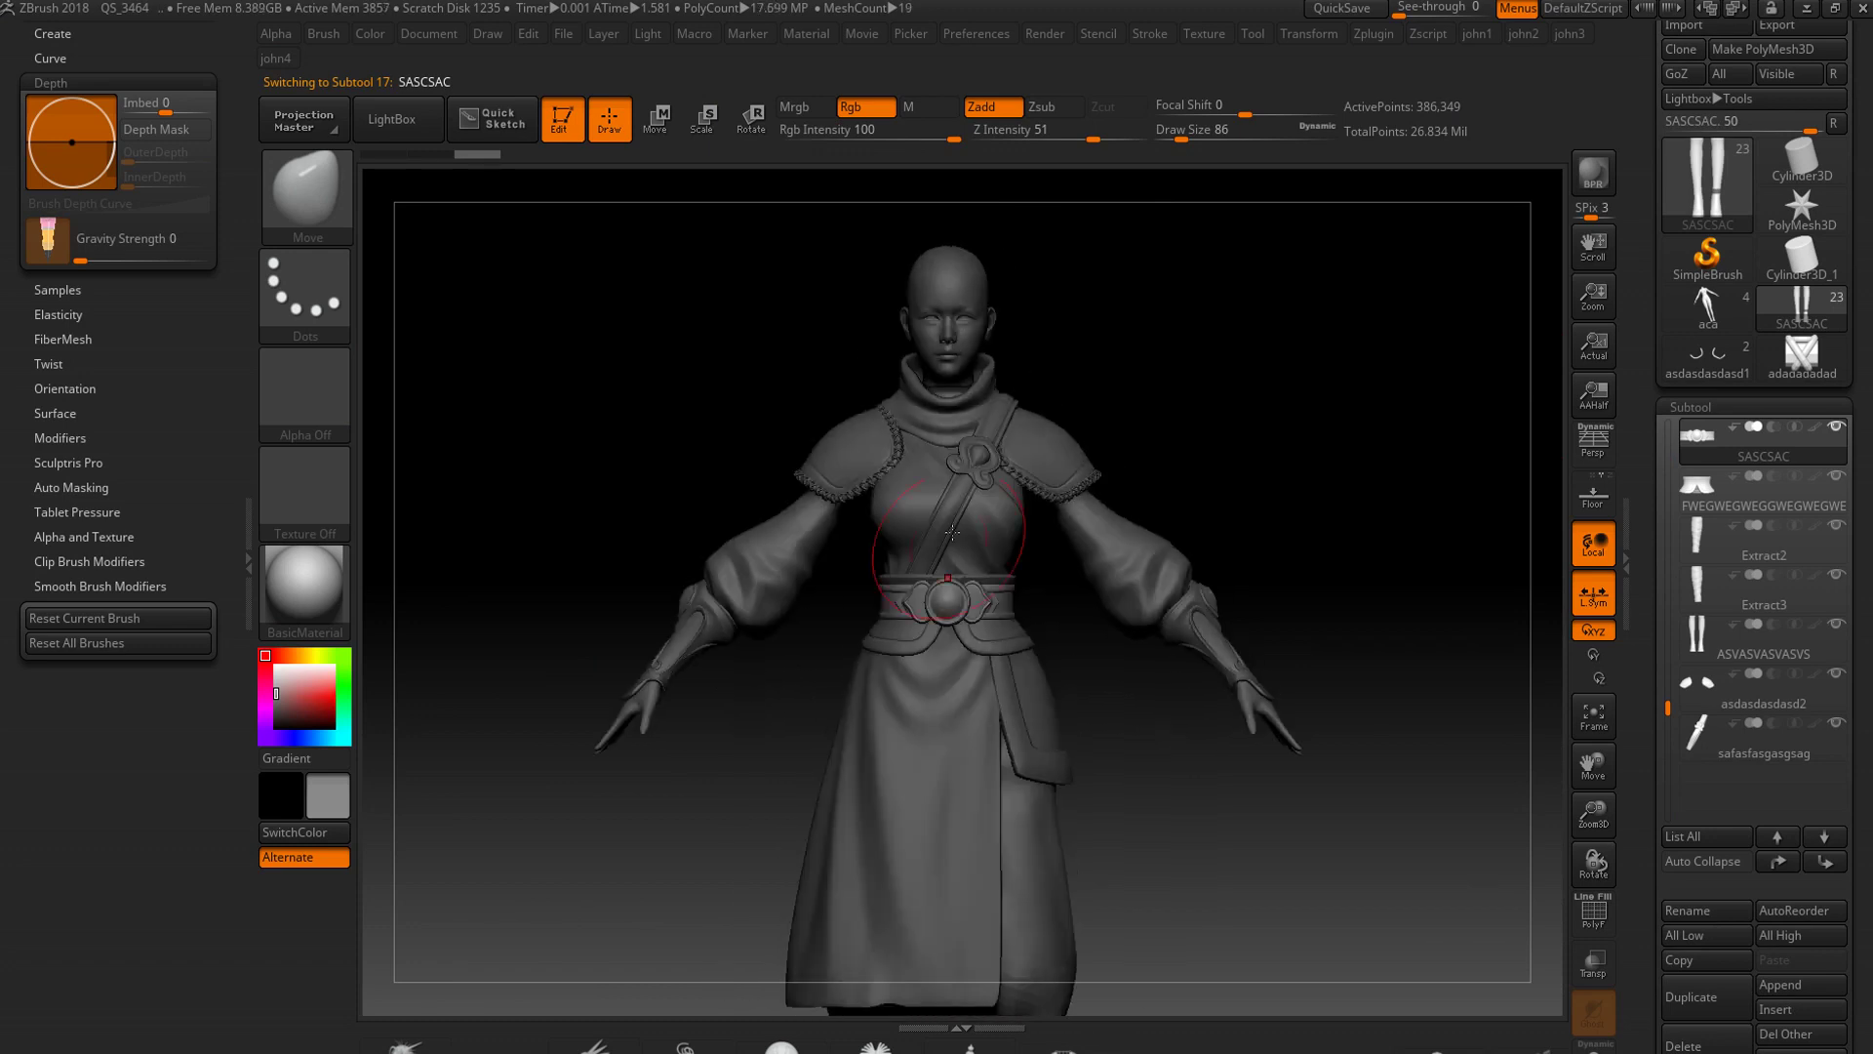
left_click_drag(951, 531, 1005, 654, "alt")
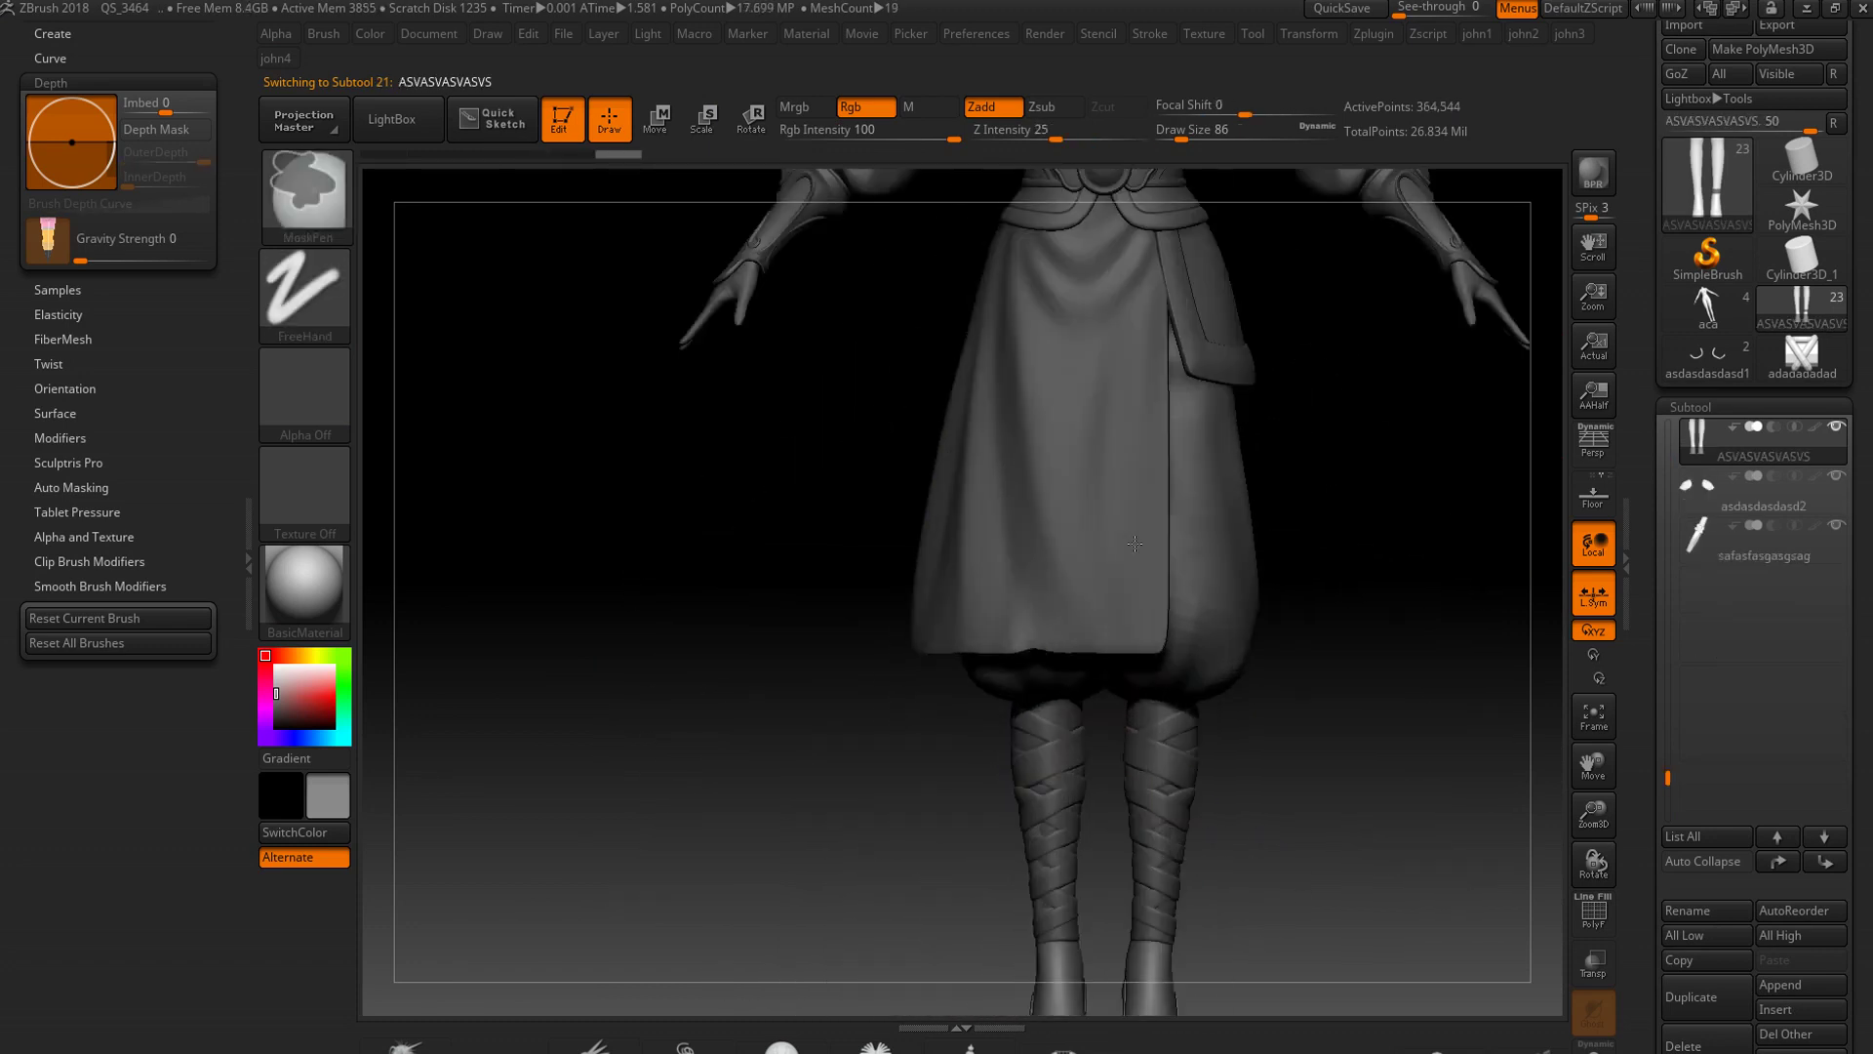
left_click_drag(857, 585, 1522, 820, "alt")
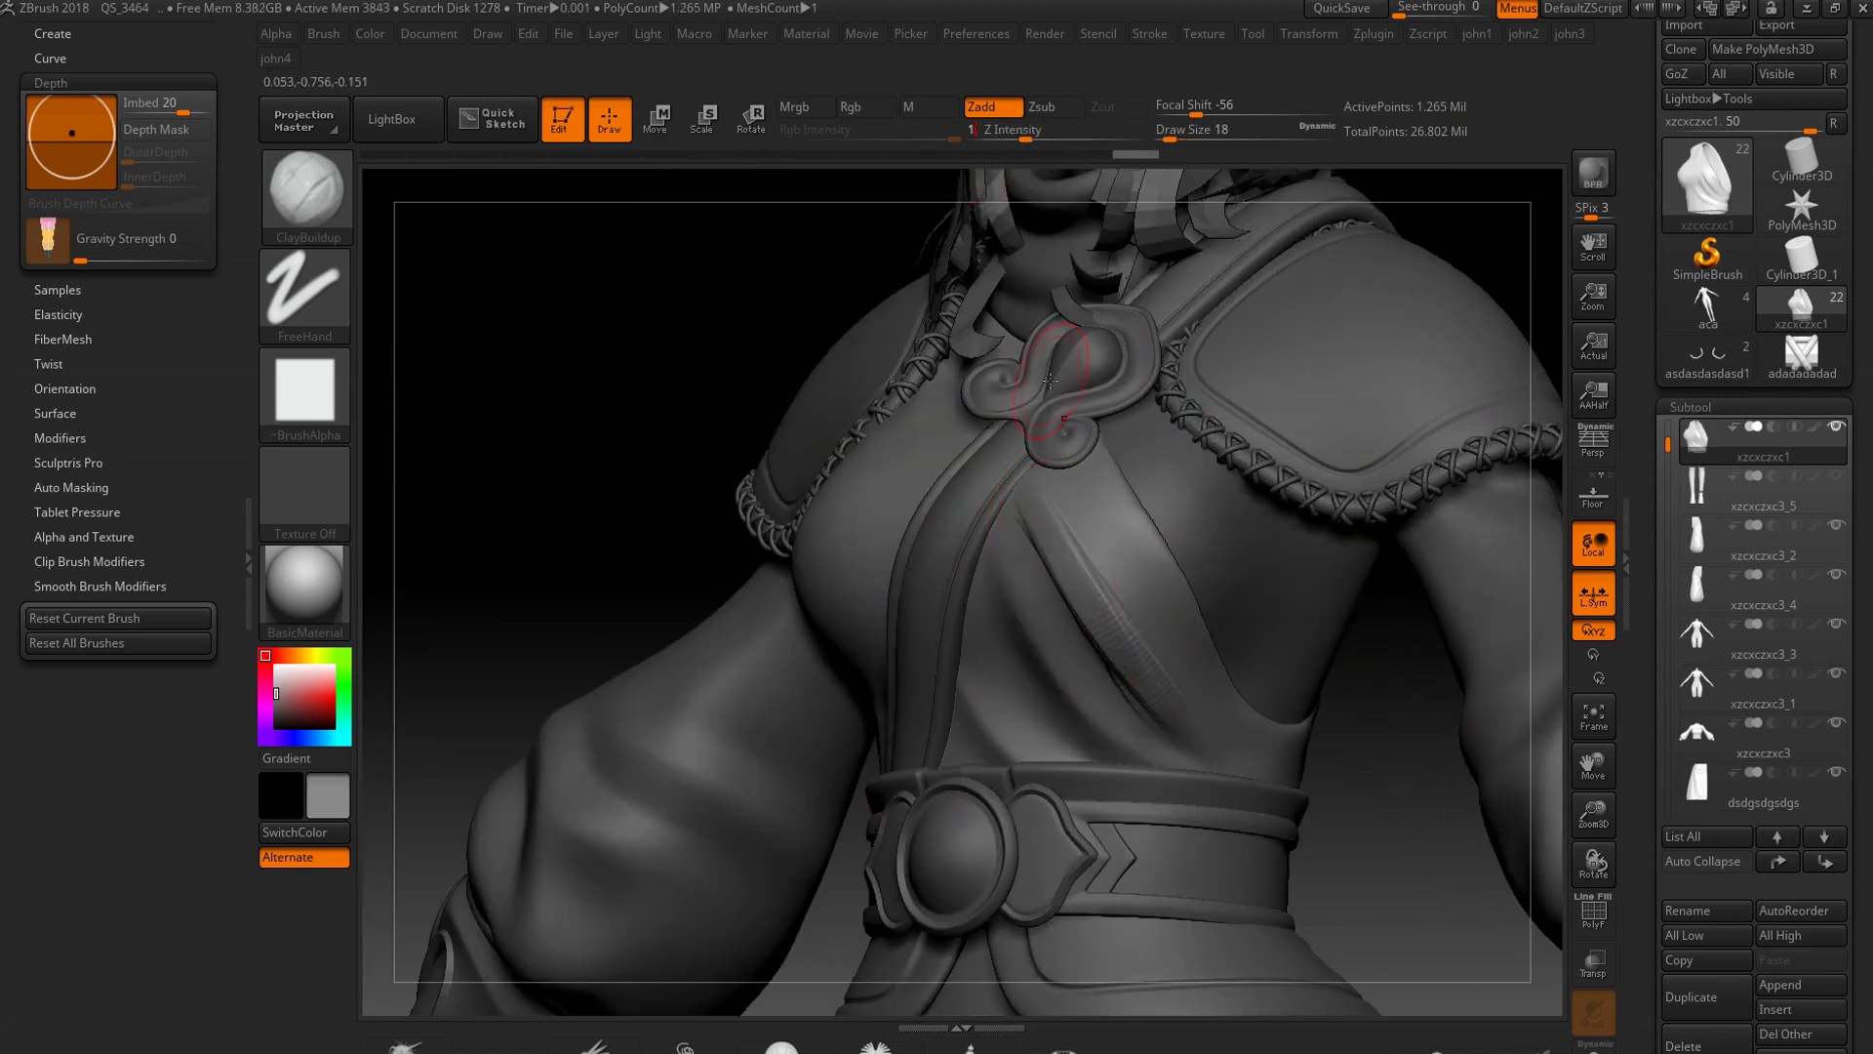
Sculpt the chest cloth folds while turning the torso through frontal, three-quarter and side views.
left_click_drag(1105, 627, 1031, 649)
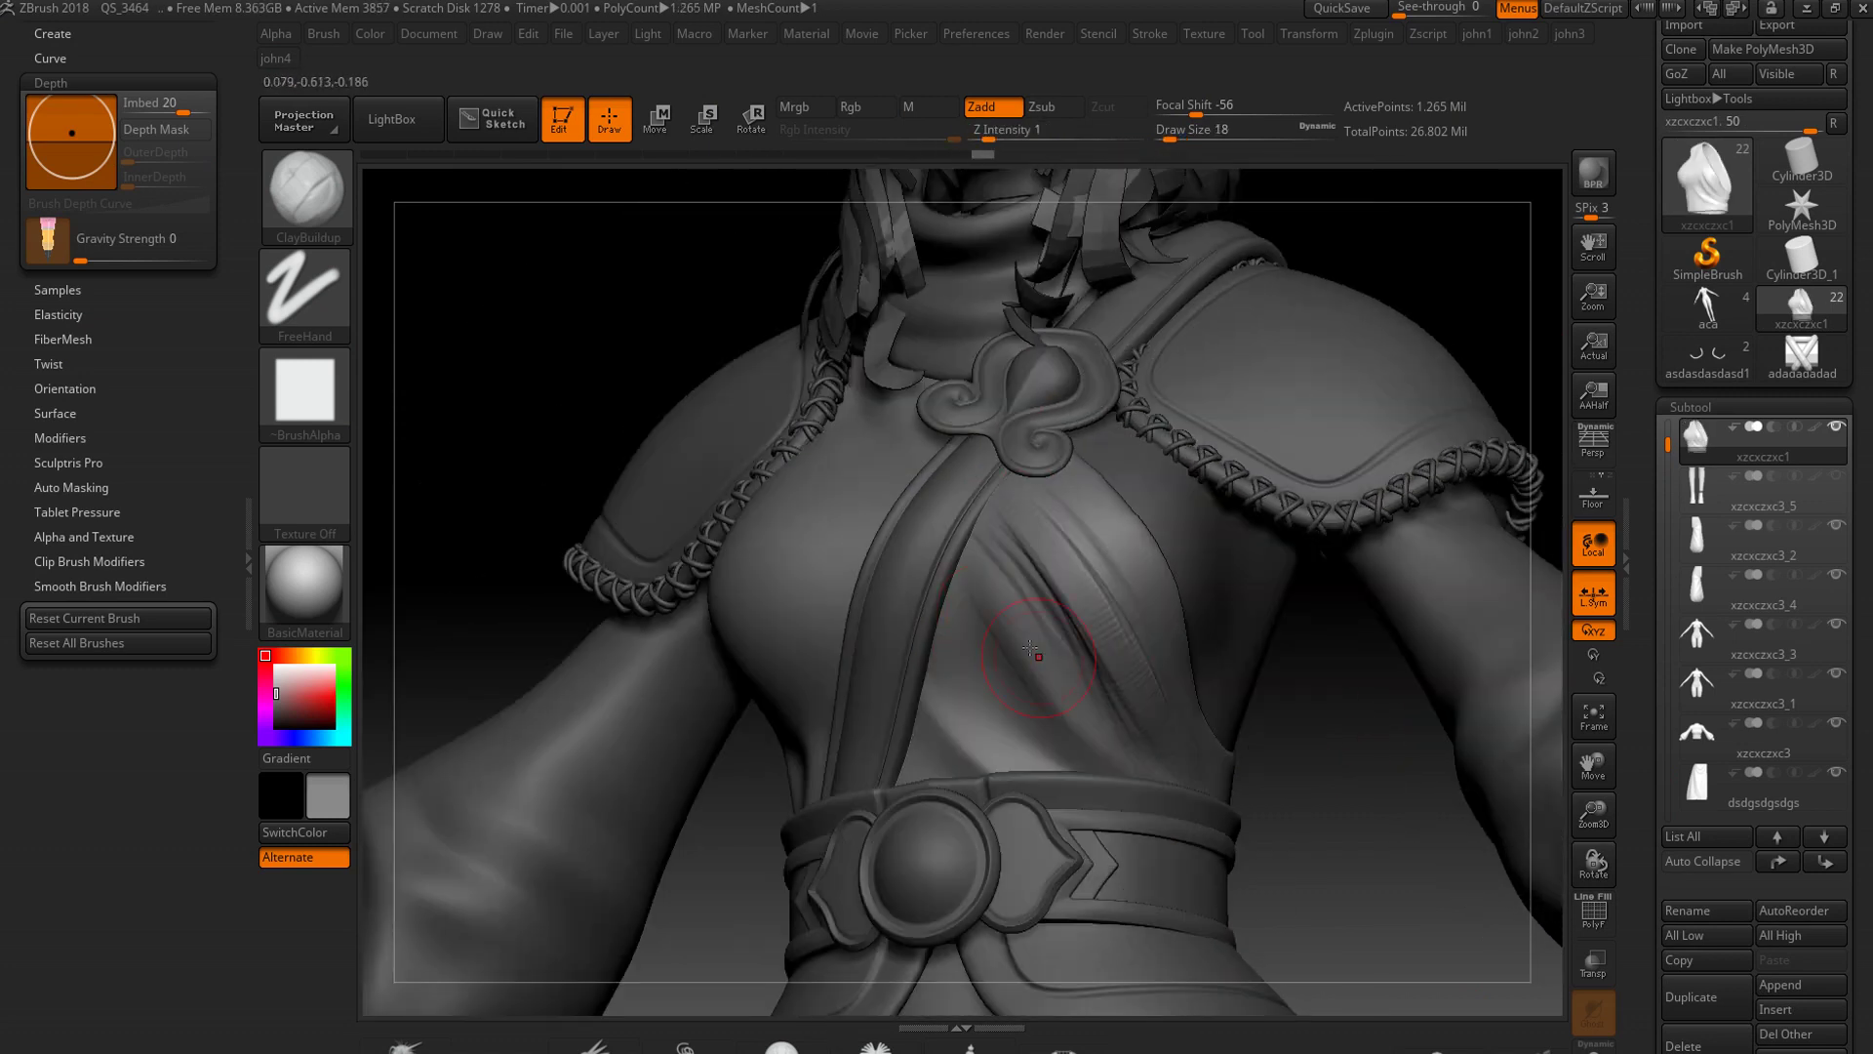
left_click_drag(644, 622, 1025, 651)
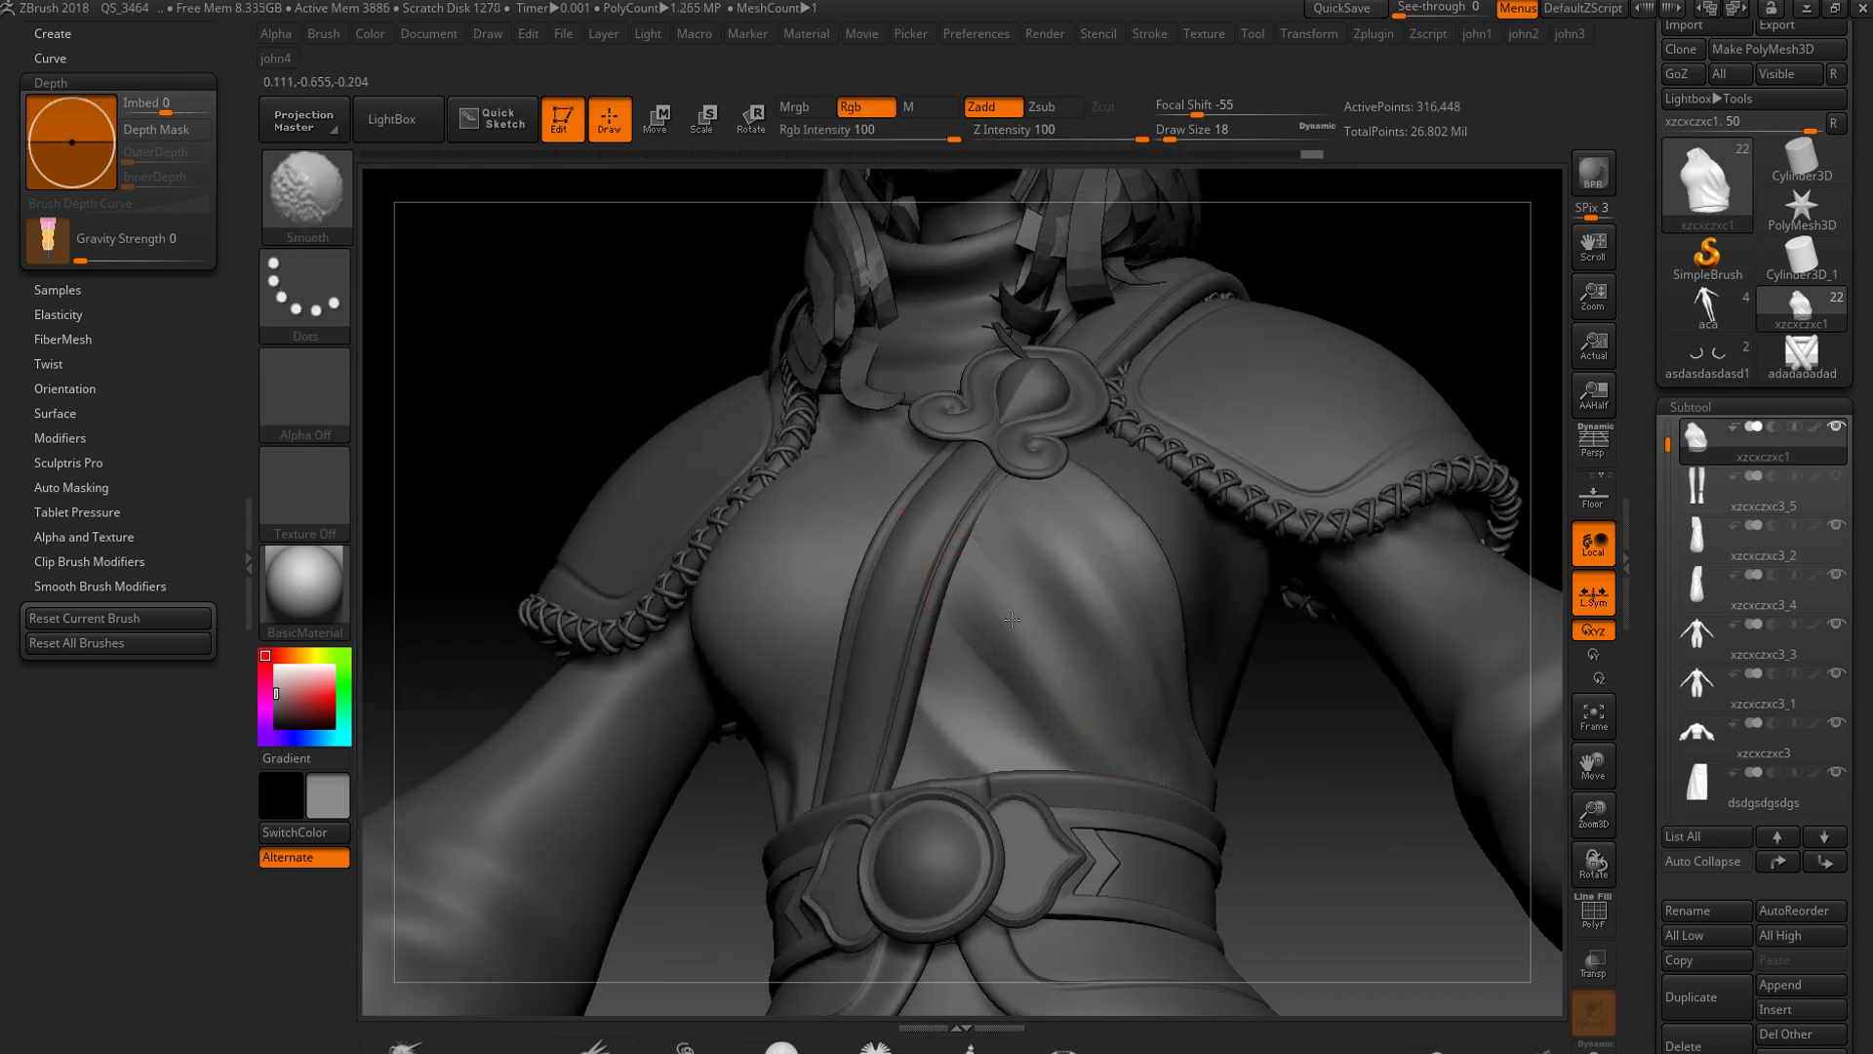
left_click_drag(1354, 736, 984, 605)
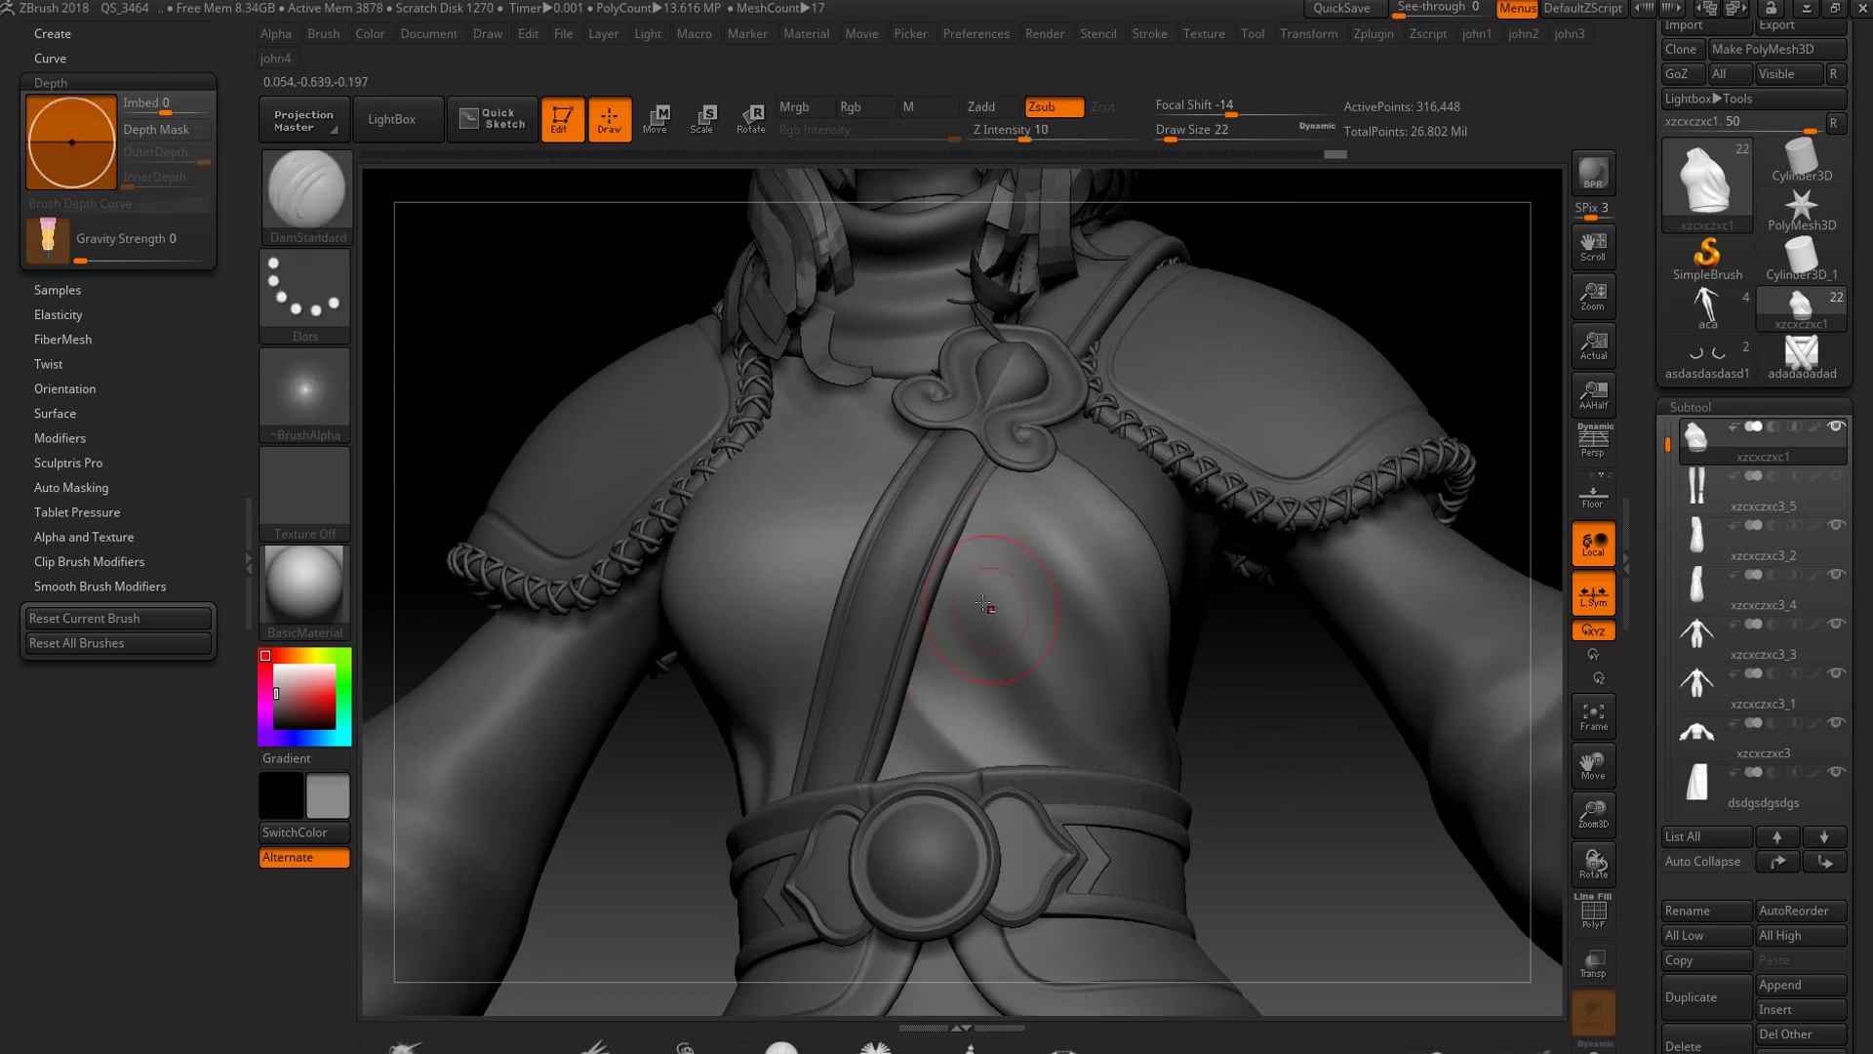
left_click_drag(1140, 788, 1104, 738)
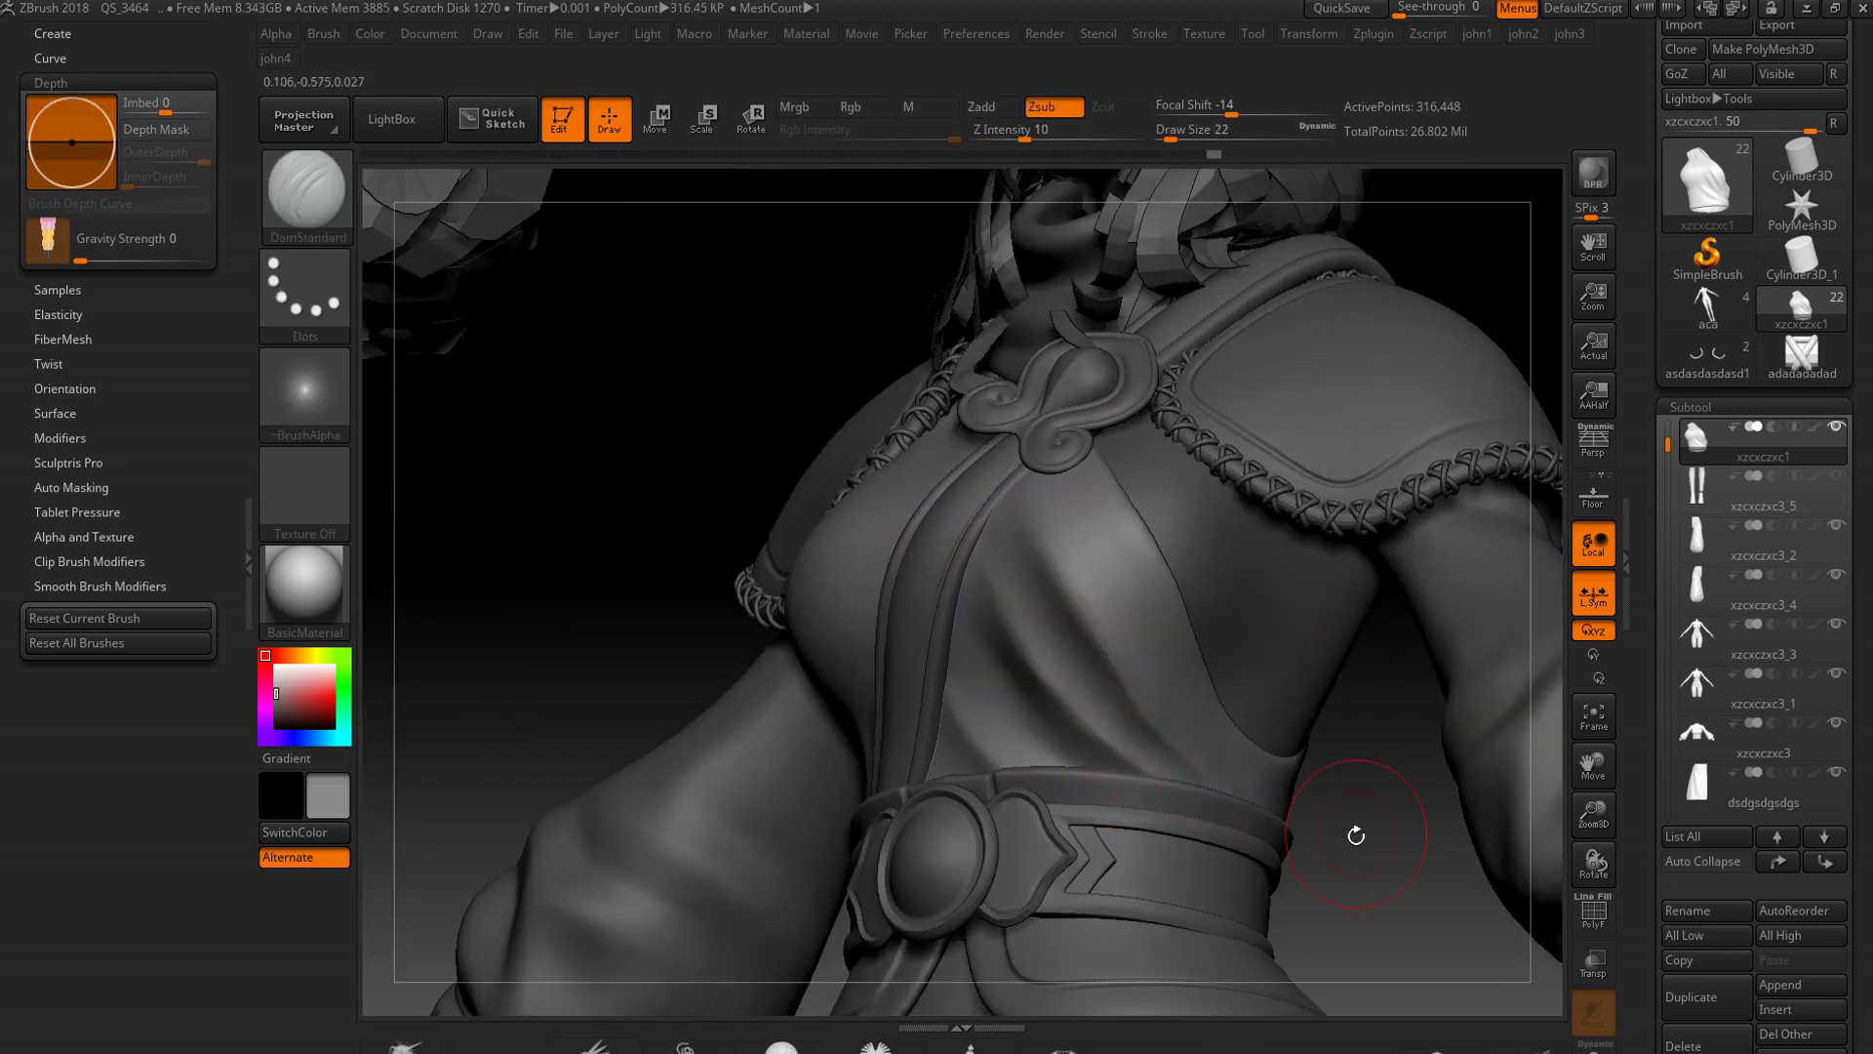
mouse_move(1356, 835)
left_mouse_down()
mouse_move(1058, 598)
mouse_move(1099, 787)
left_mouse_up()
right_click(1058, 598)
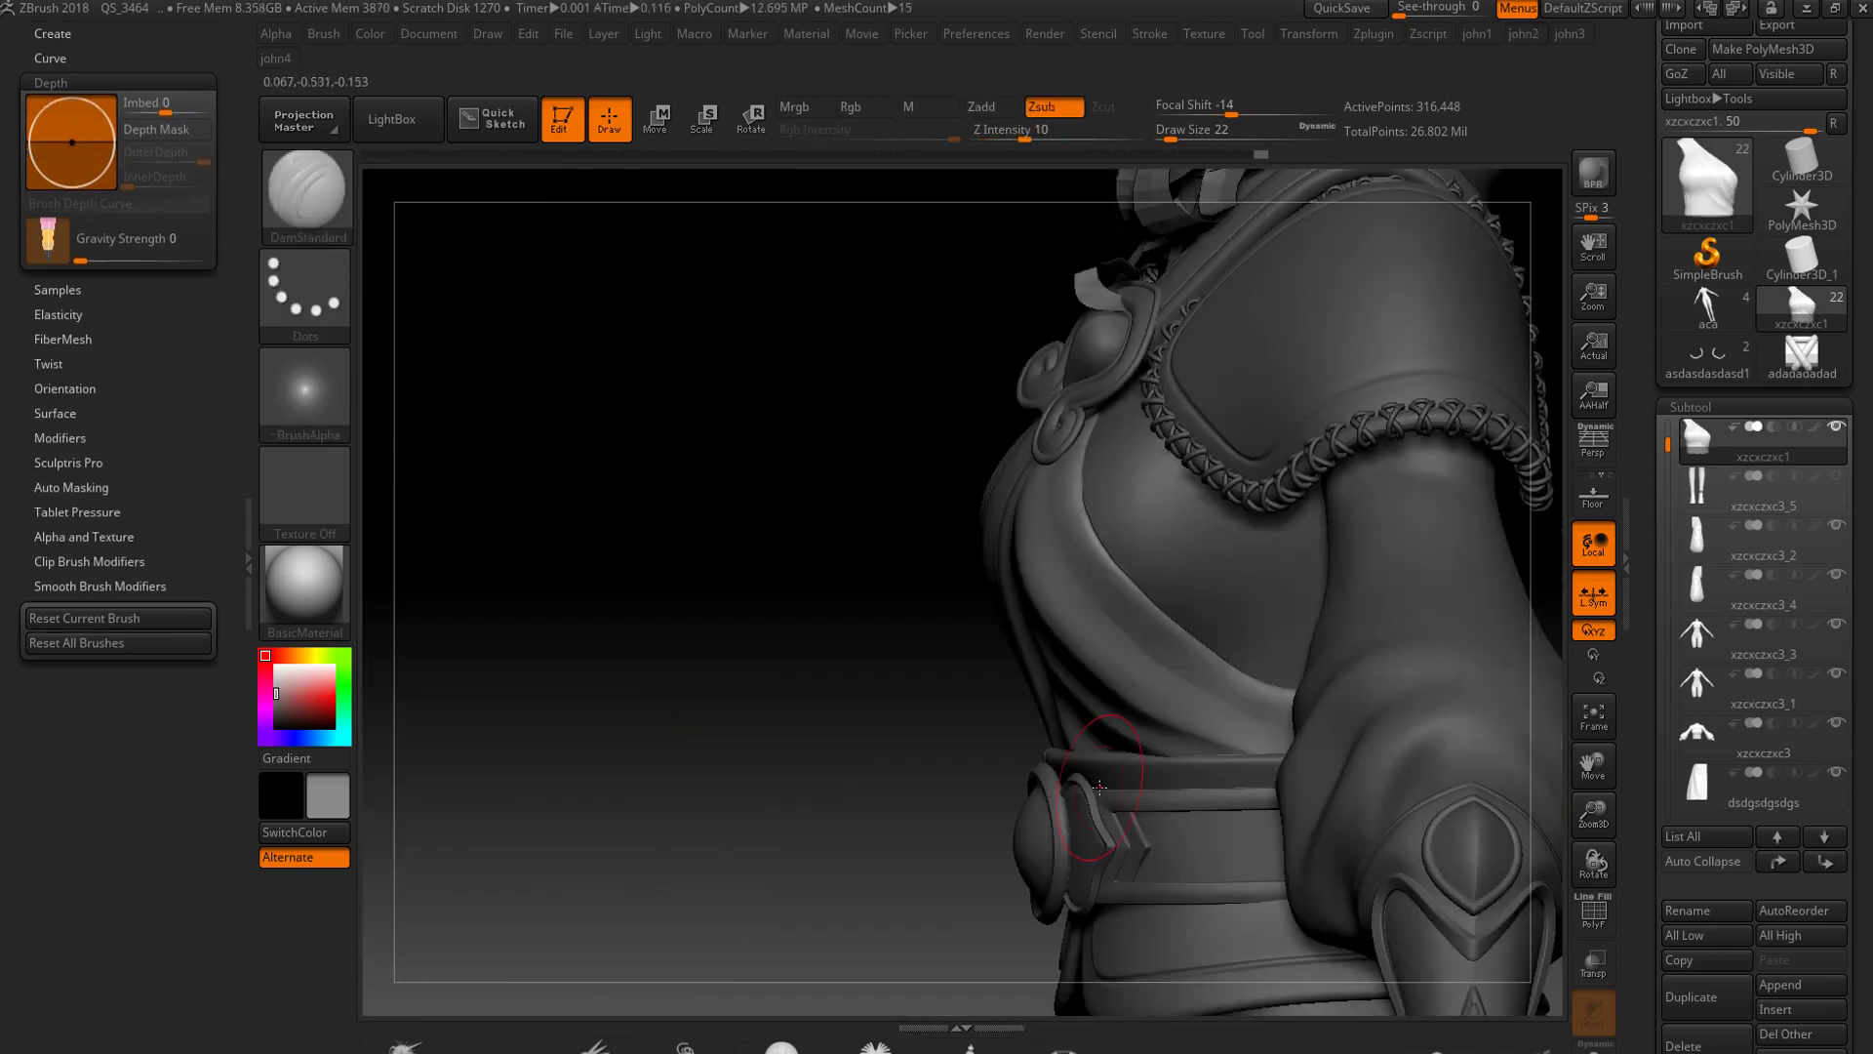
right_click_drag(1099, 786, 1152, 829, "ctrl")
right_click(1151, 829)
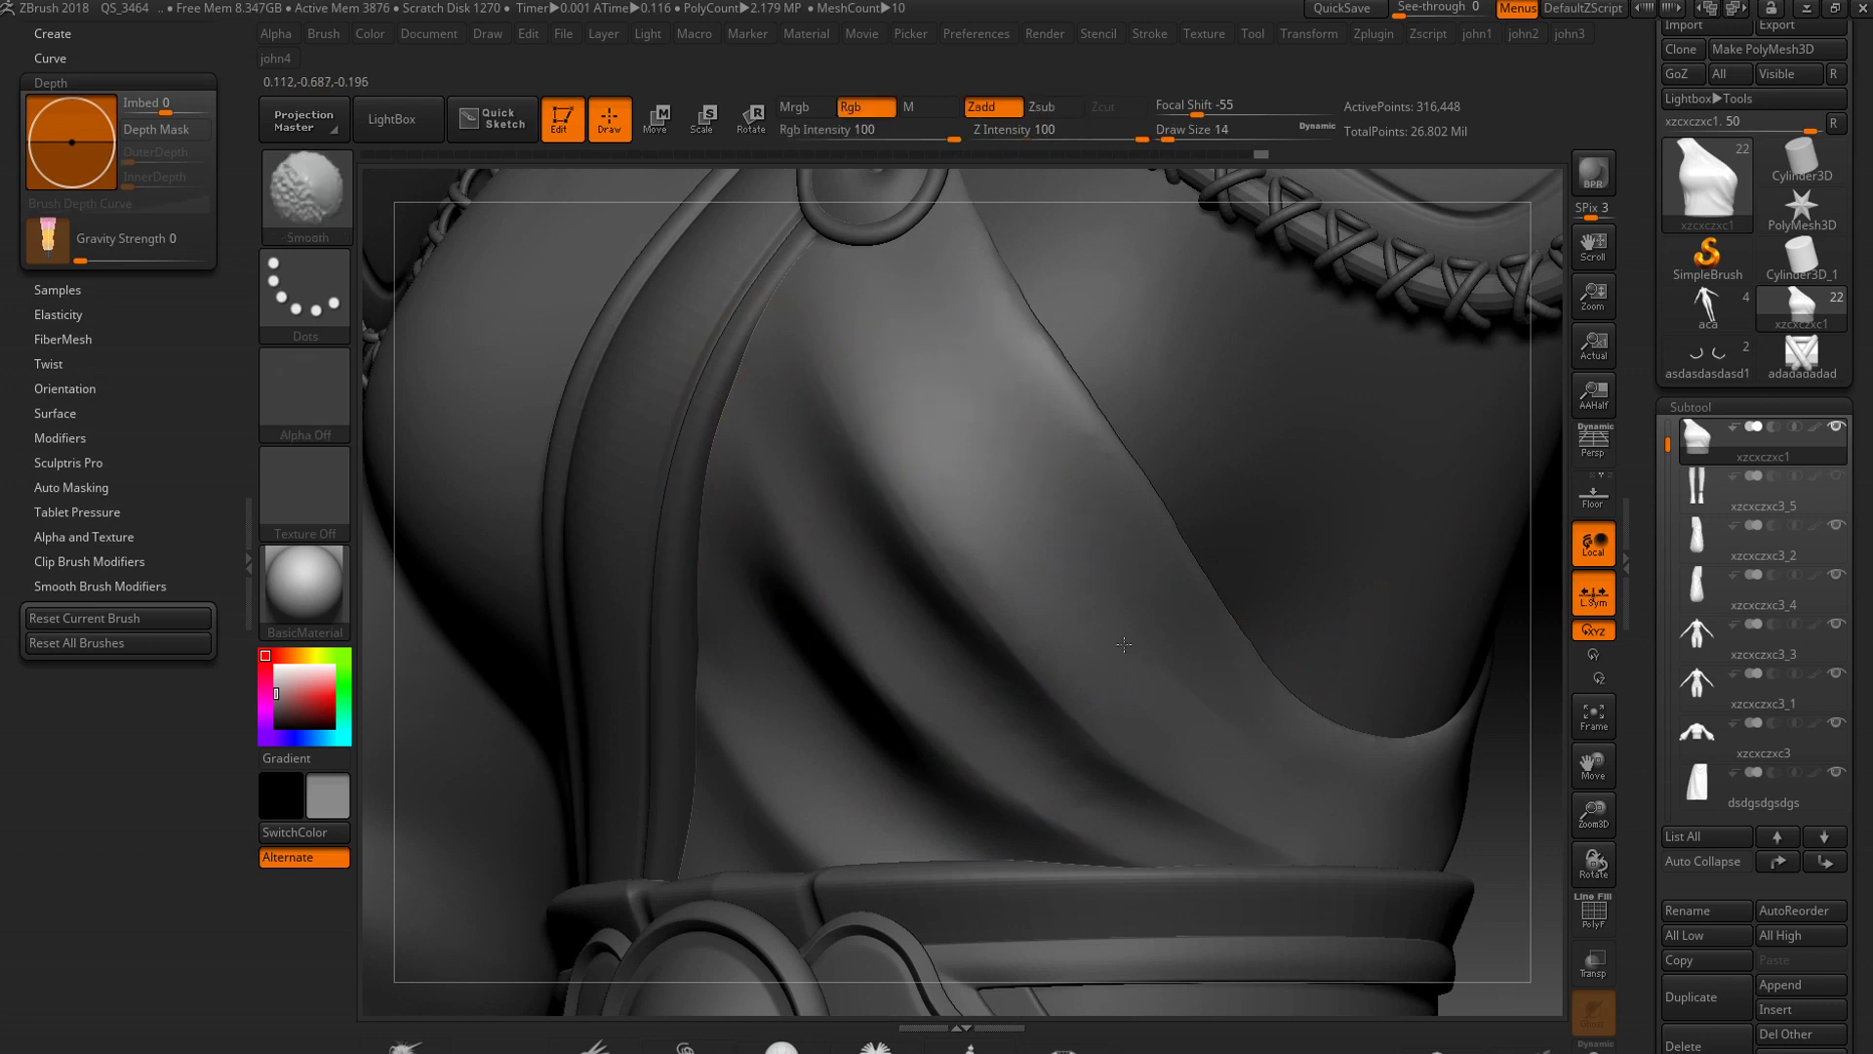
right_click_drag(1023, 592, 920, 526)
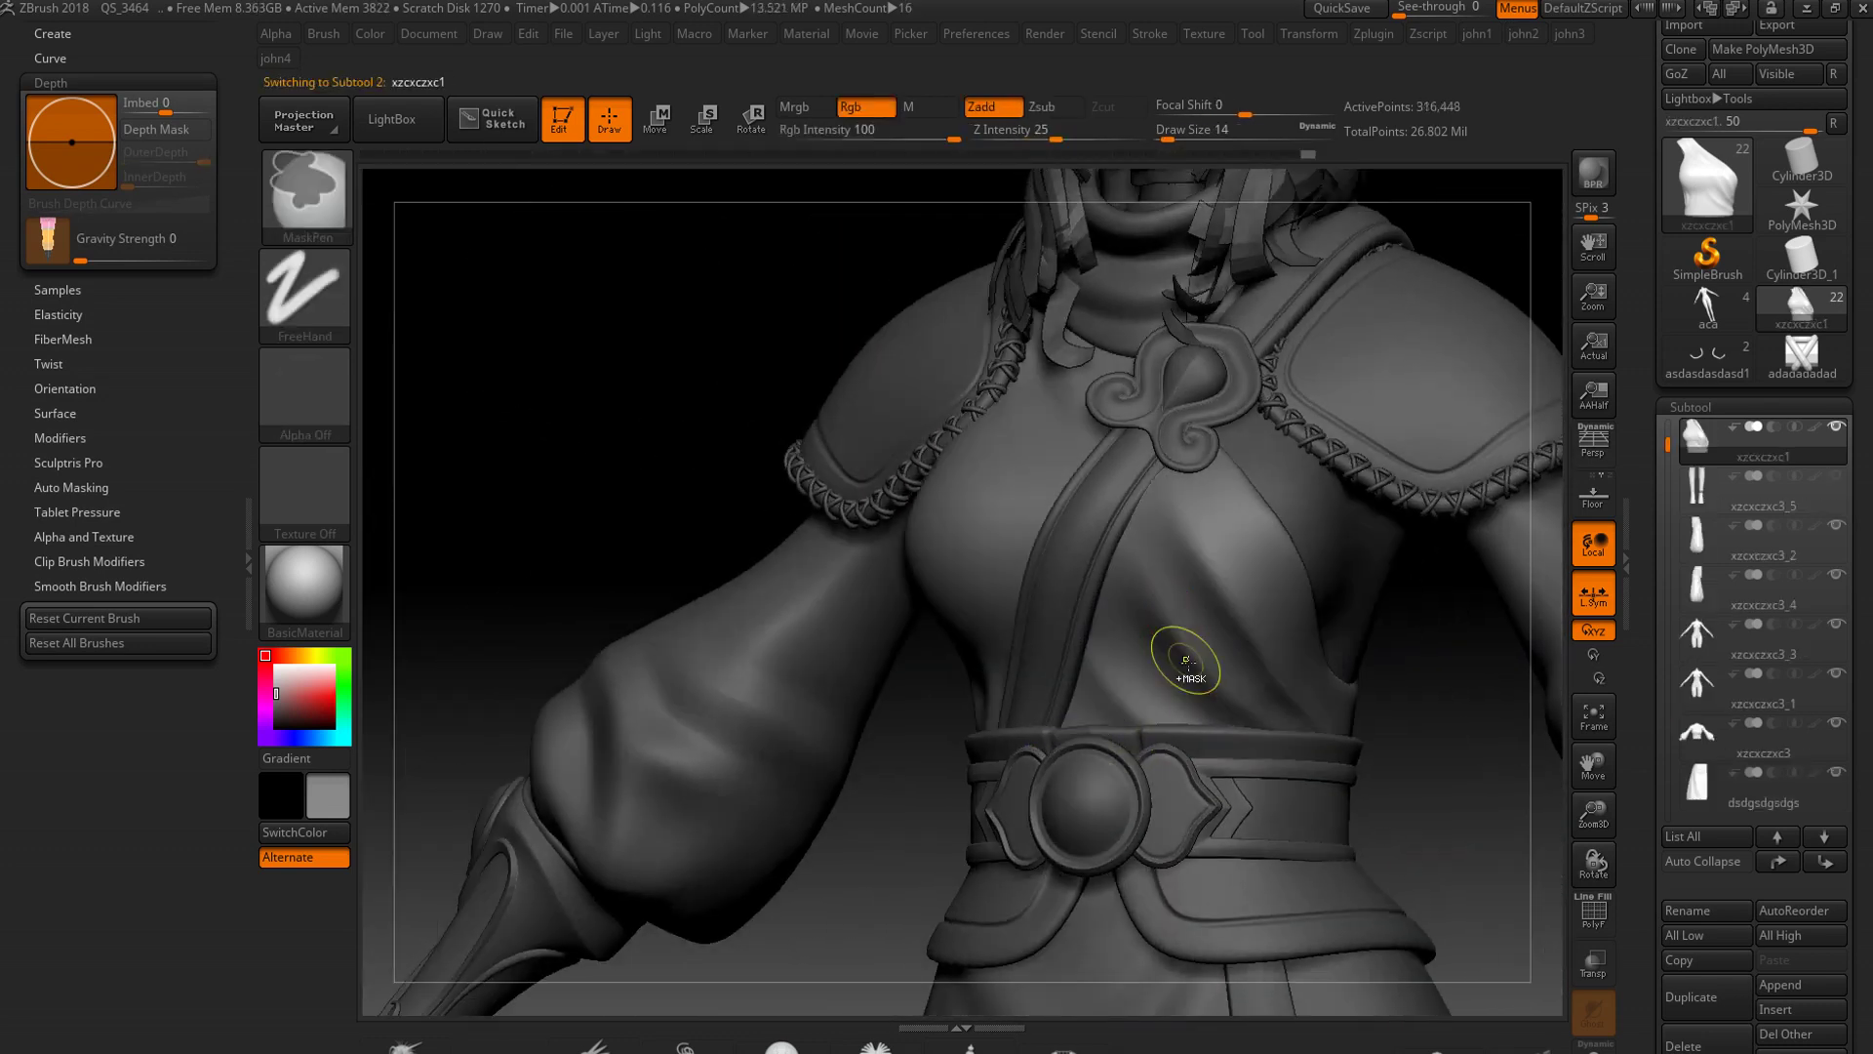
Build up diagonal fold ridges with ClayBuildup and Shift-smooth them on the chest cloth.
mouse_move(1186, 661)
right_mouse_down("ctrl")
mouse_move(1277, 724)
mouse_move(1186, 491)
mouse_move(985, 527)
mouse_move(927, 624)
mouse_move(903, 572)
right_mouse_up("ctrl")
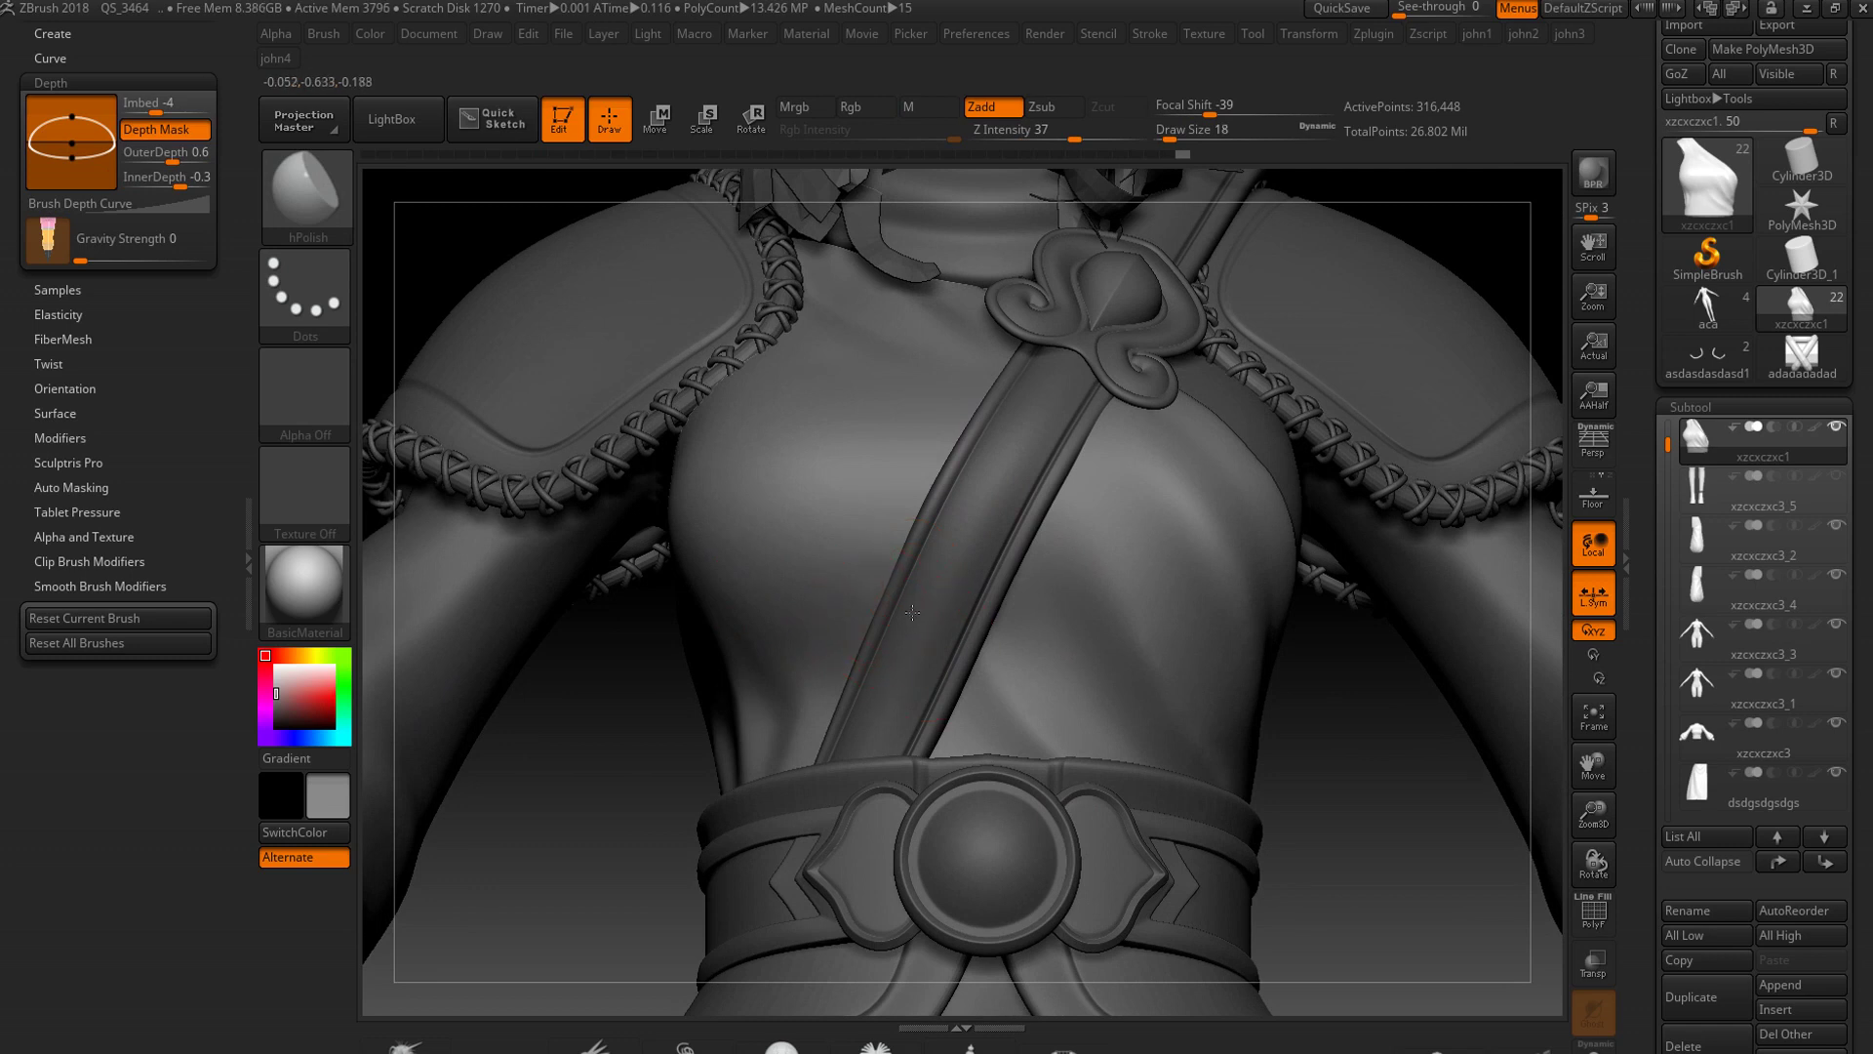
key("b")
key("c")
key("b")
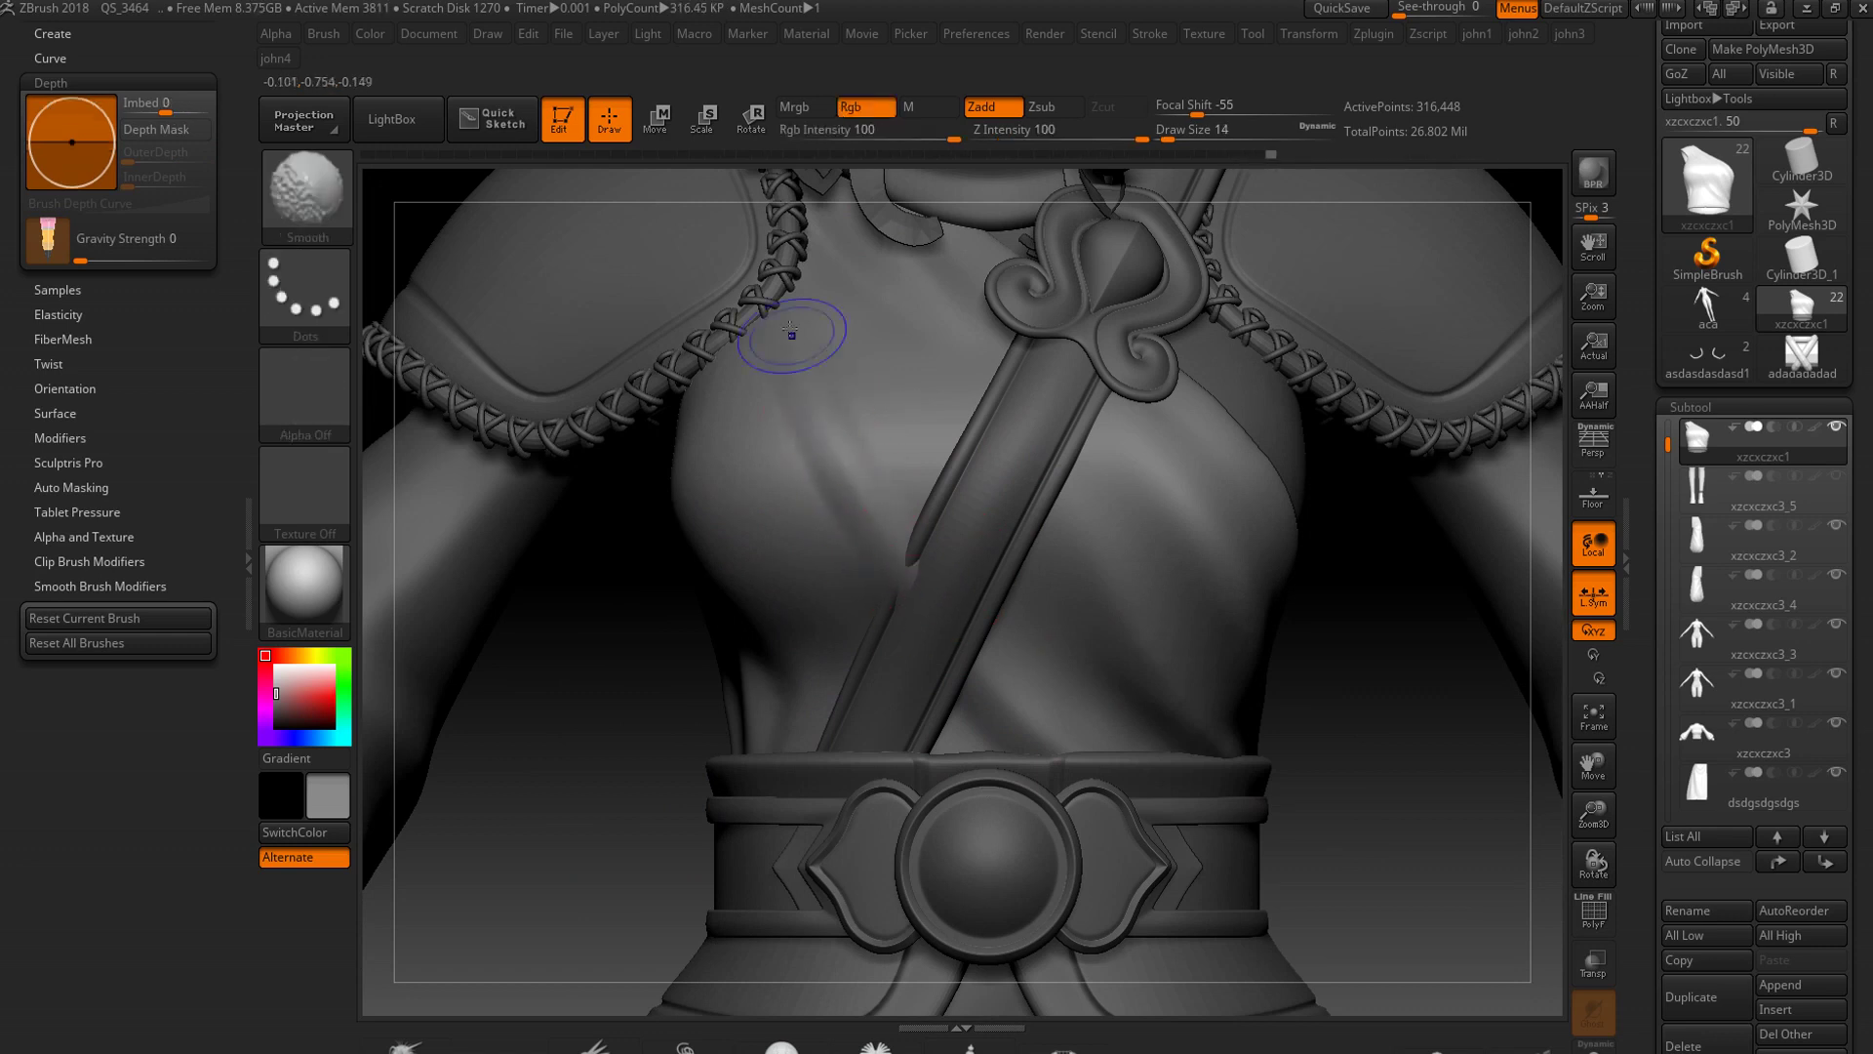
left_click_drag(1307, 701, 1207, 700)
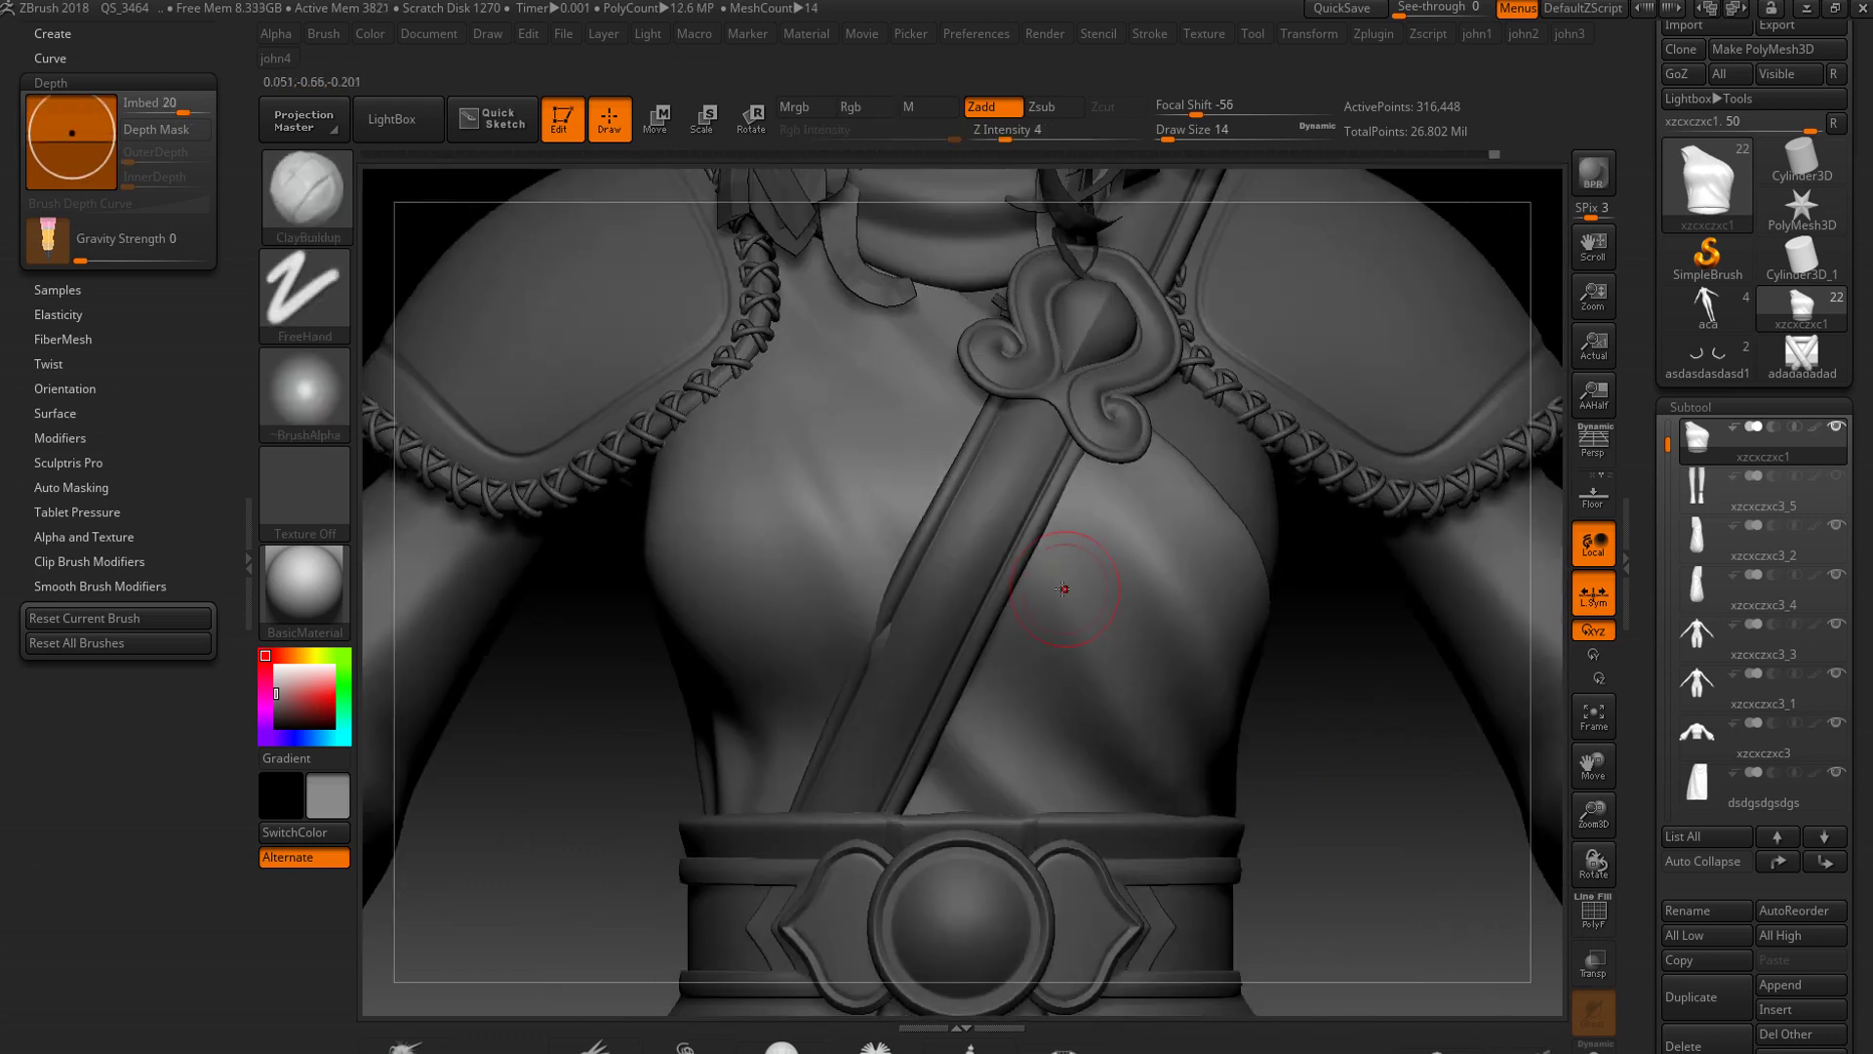
key("shift")
key("shift")
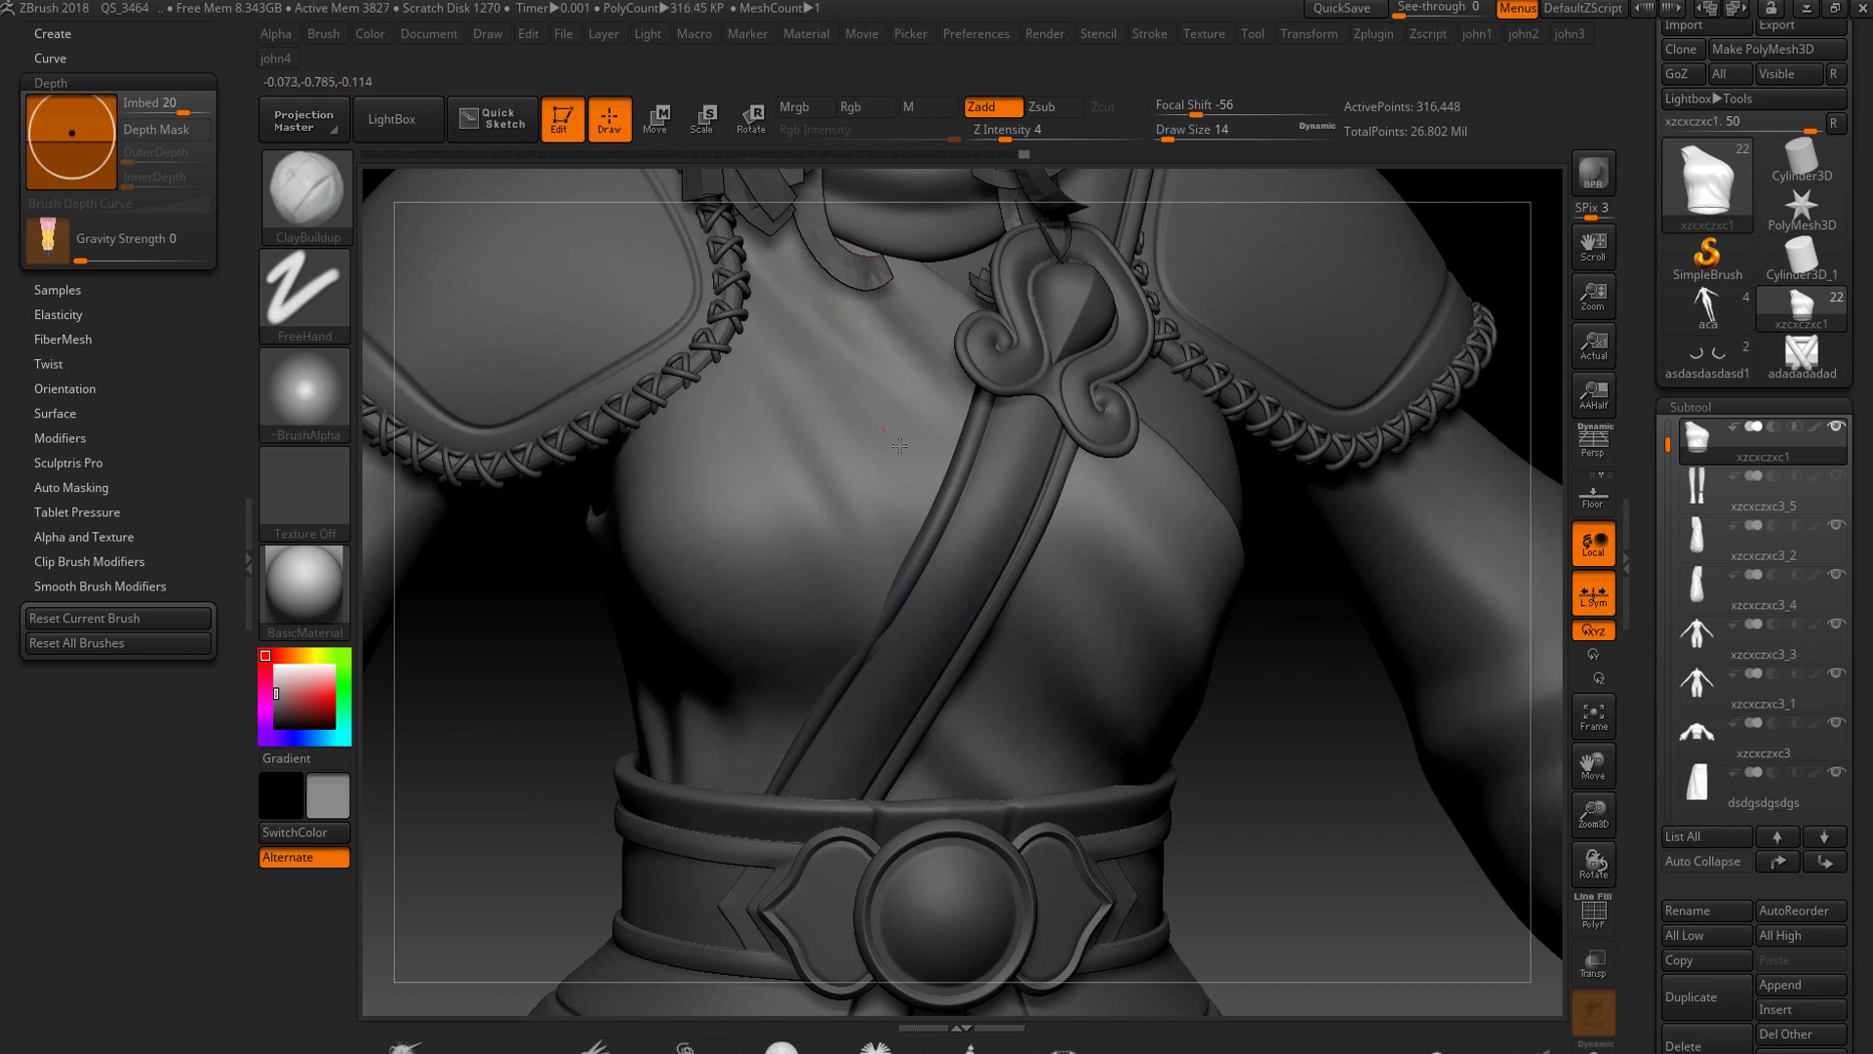
key("shift")
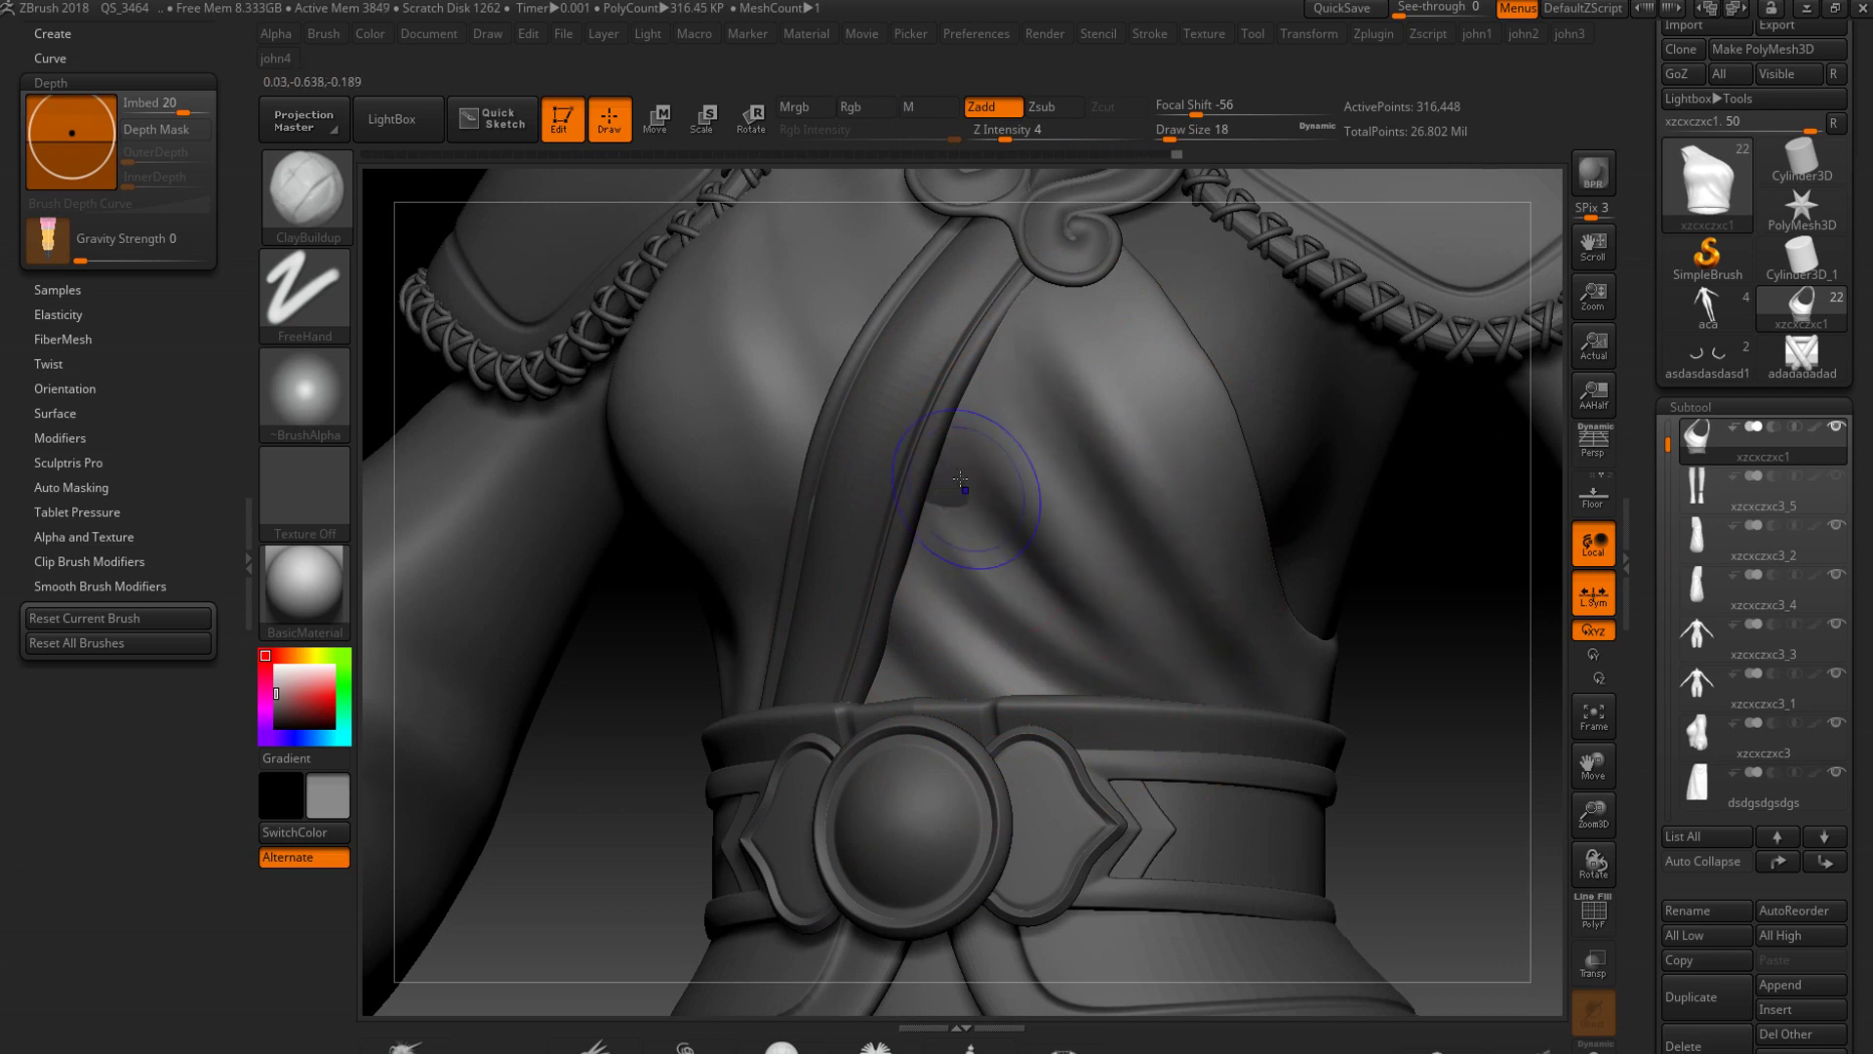
key("shift")
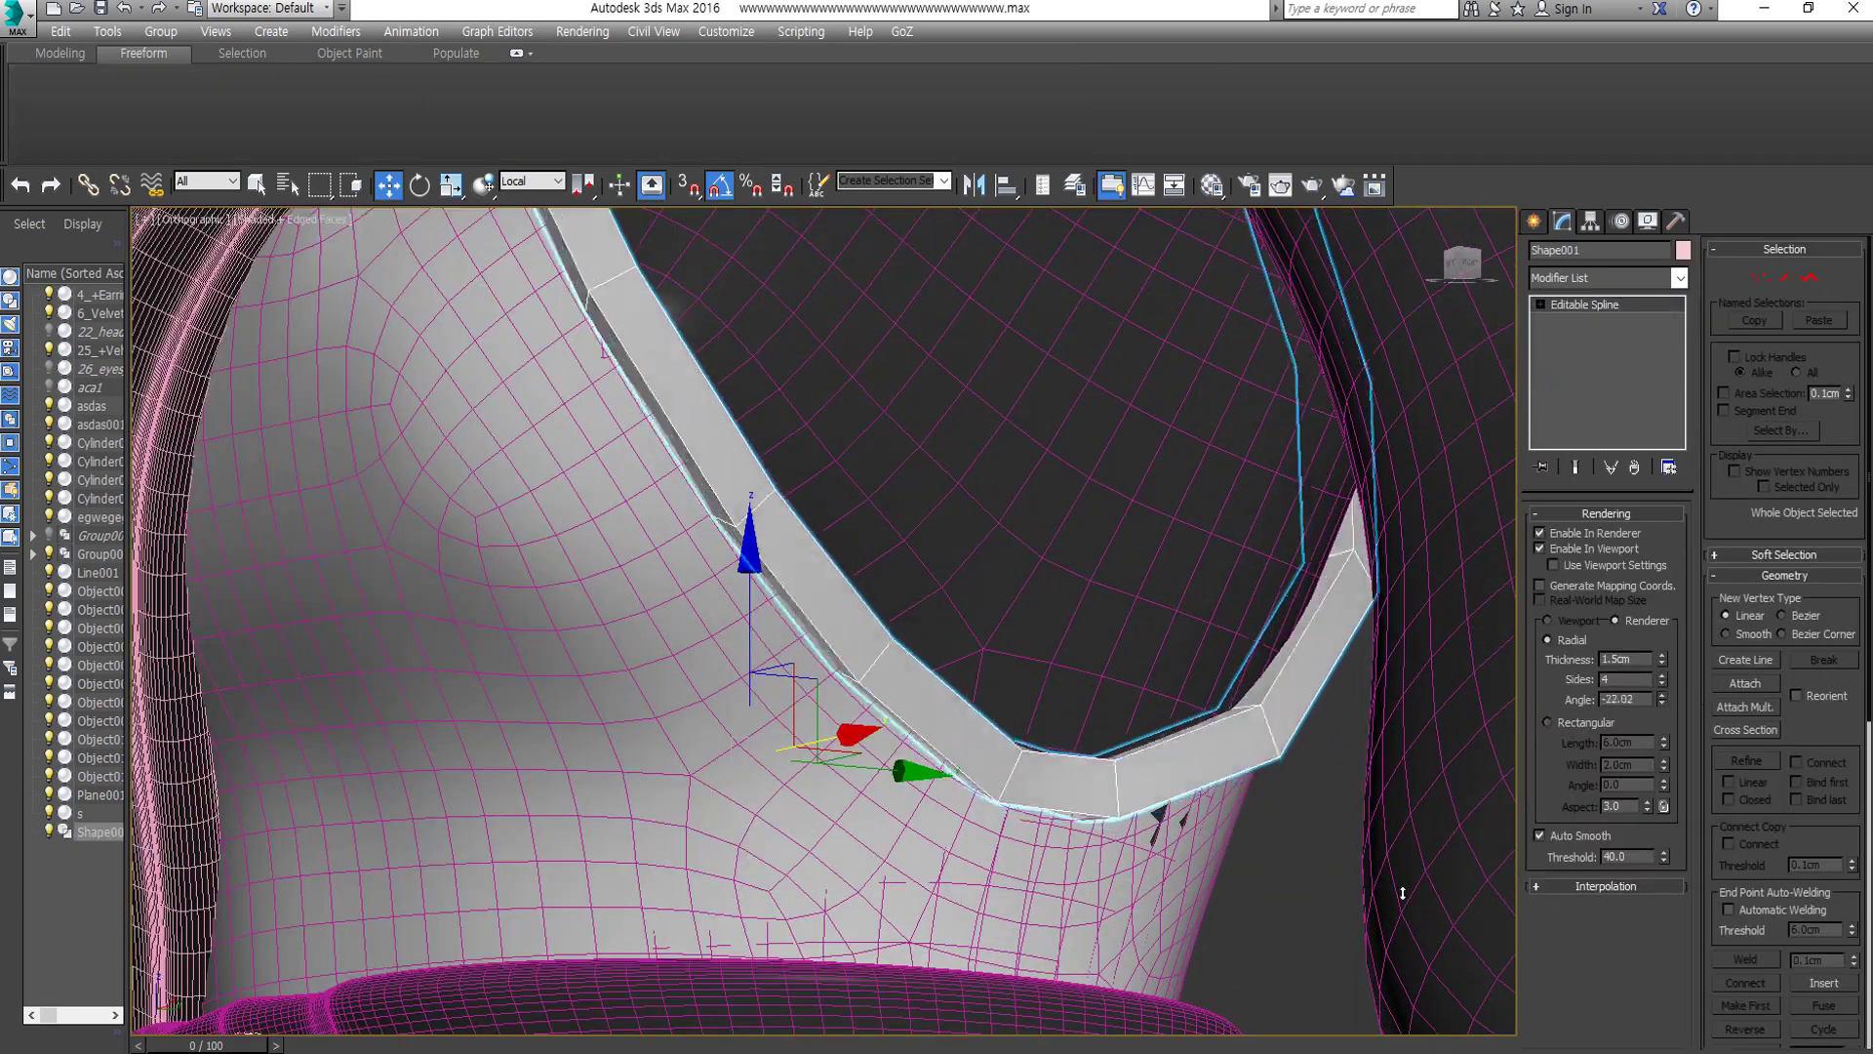
Convert the Shape001 strap spline to Editable Poly and view it from the front.
right_click(1297, 766)
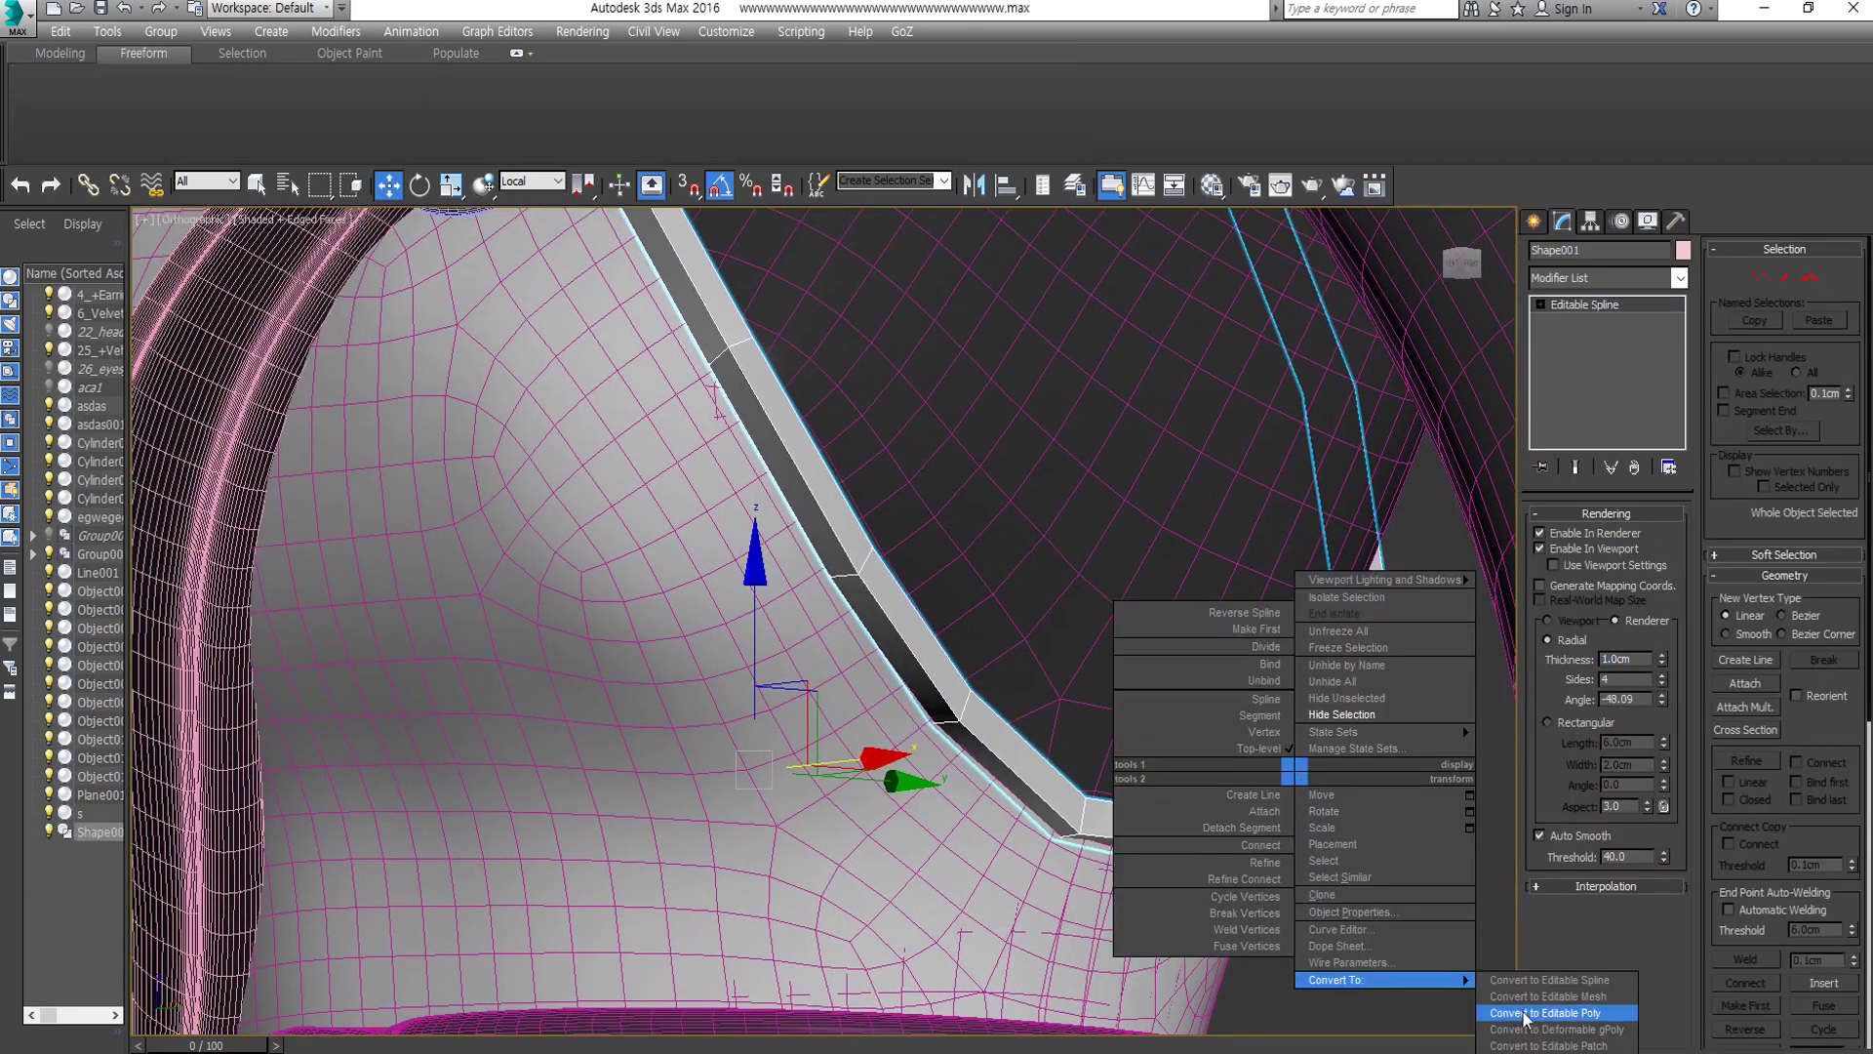
left_click(1555, 1003)
middle_click_drag(1286, 809, 1063, 215, "alt")
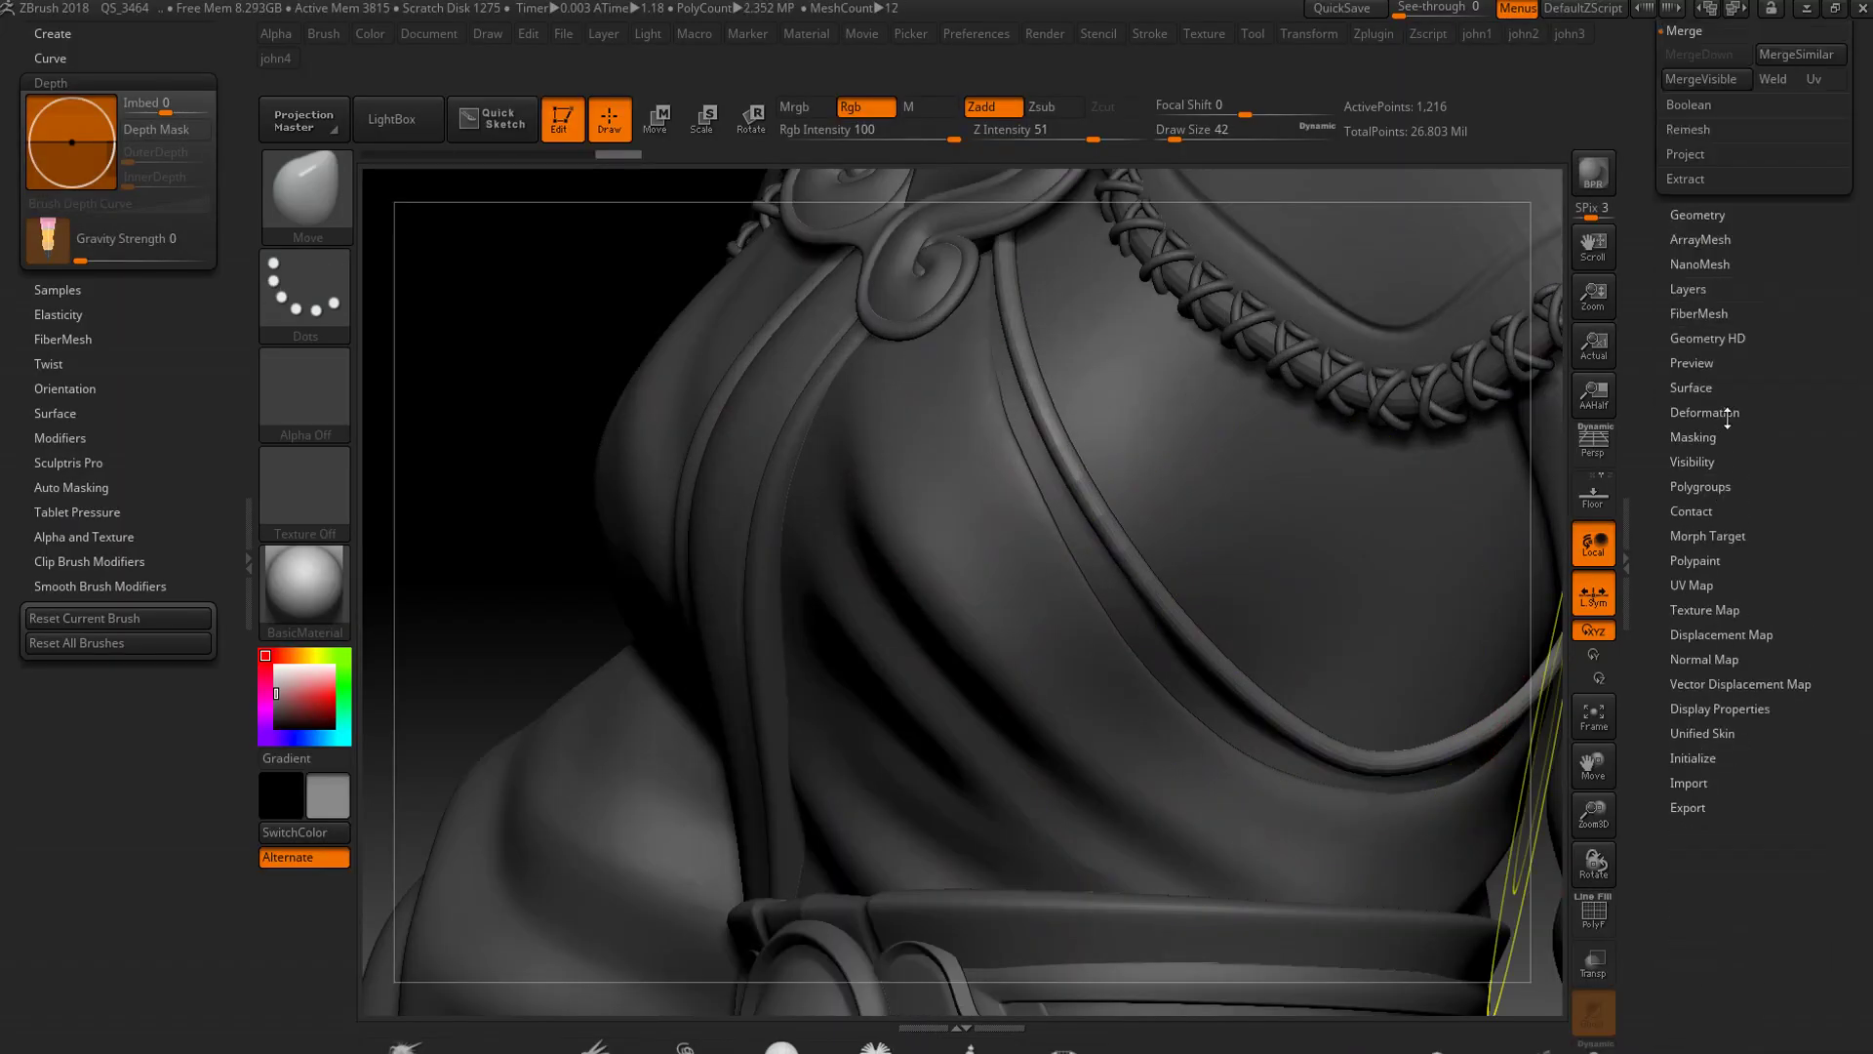
Open the Tool > Deformation sliders to inflate the 1,216-point trim strip subtool.
left_click(1725, 413)
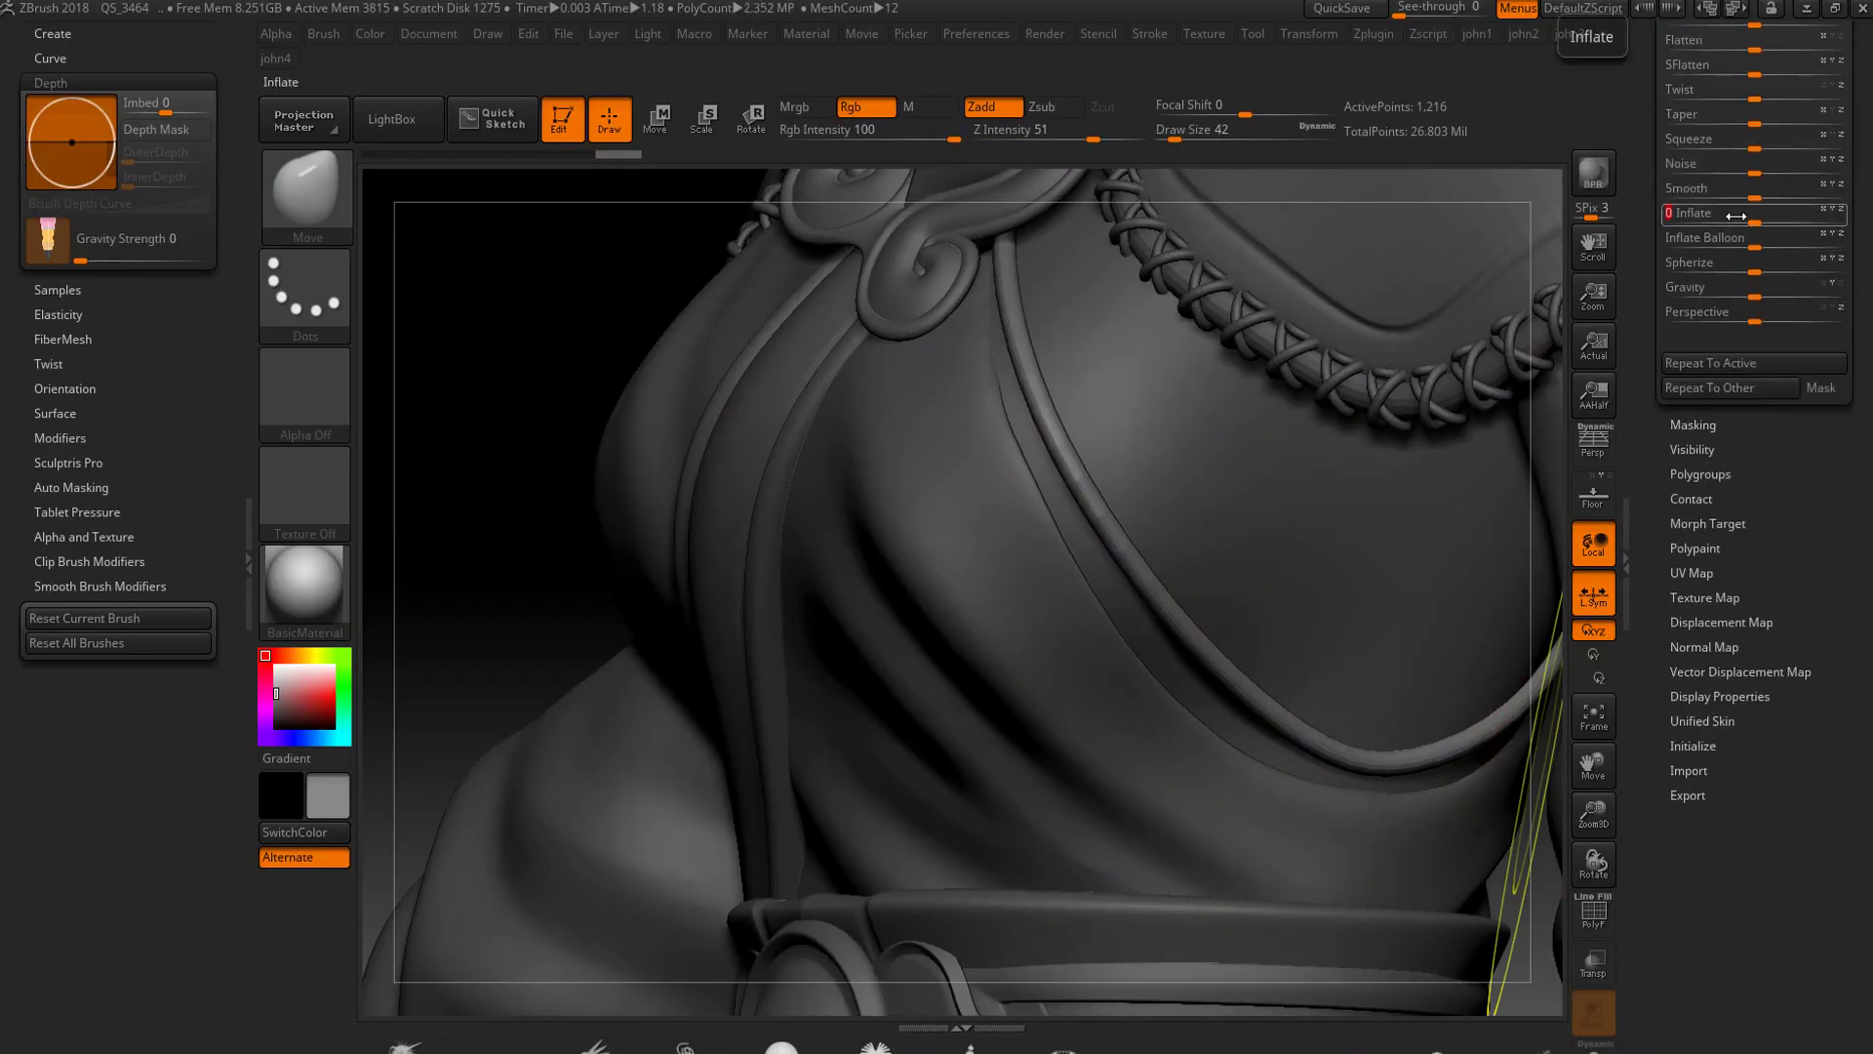